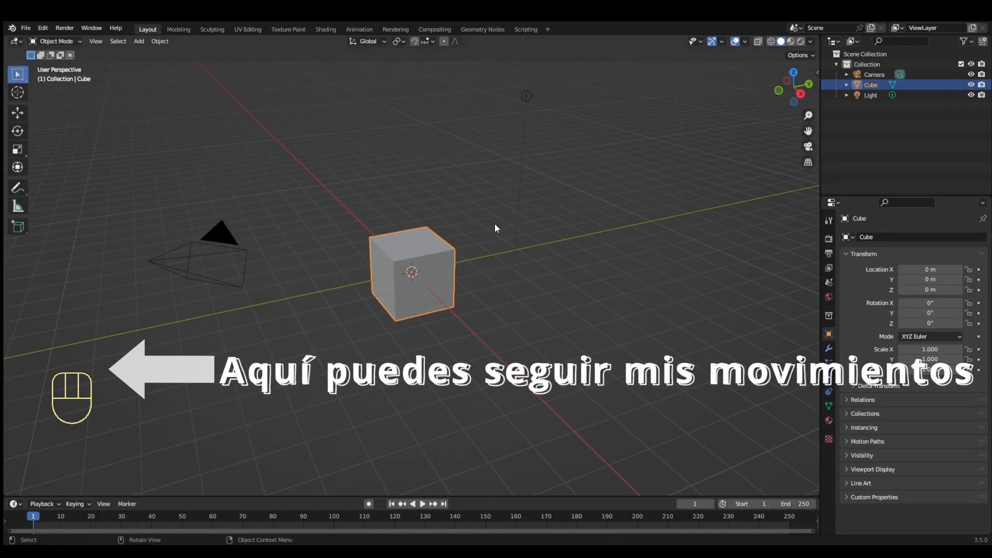
# Delete all the default objects from the scene
pyautogui.press('a')
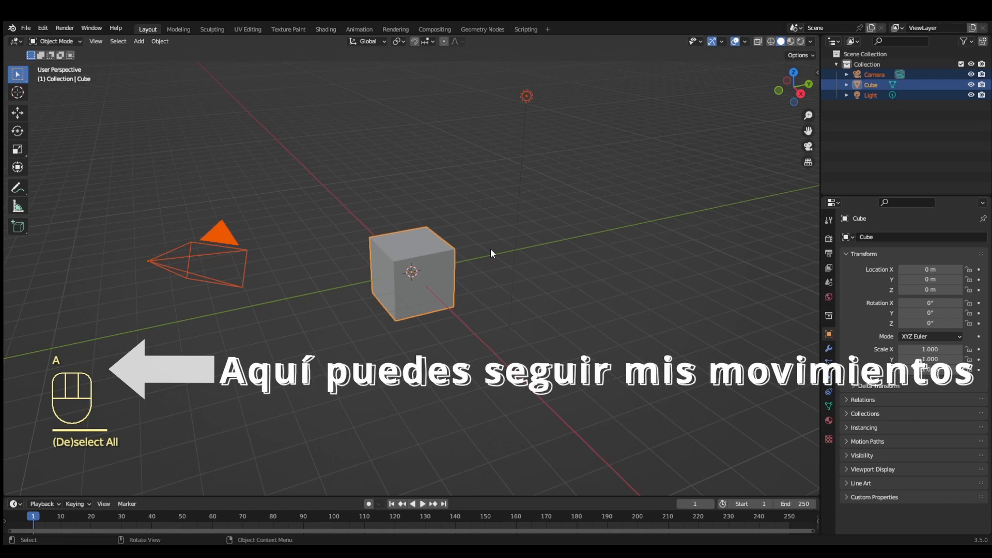
pyautogui.press('x')
pyautogui.click(491, 248)
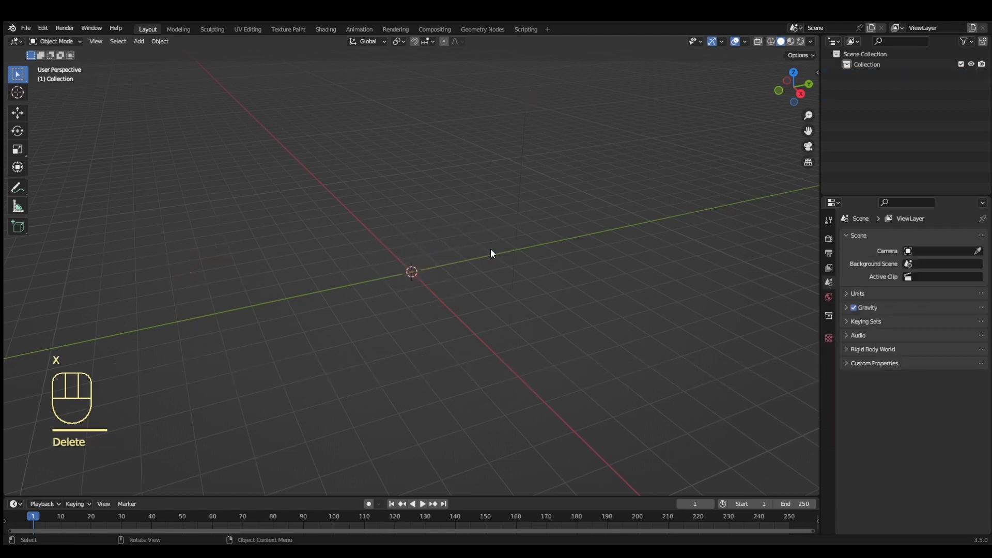
# Add a plane mesh at the scene origin
pyautogui.hotkey('shift', 'a')
pyautogui.moveTo(491, 249)
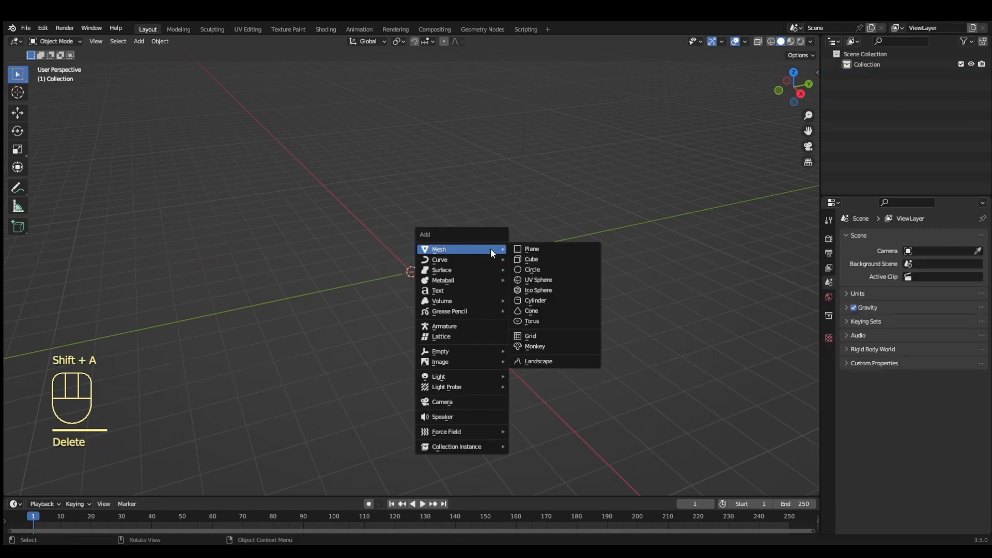
pyautogui.click(524, 248)
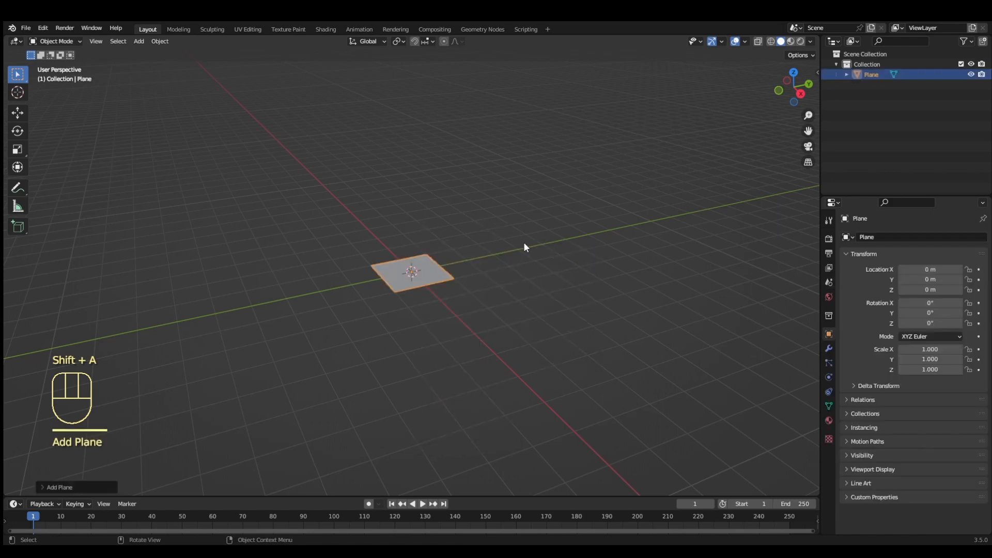
# Set the plane's dimensions to 0.4 m in X and 0.3 m in Y, working from the top view
pyautogui.press('KP_7')
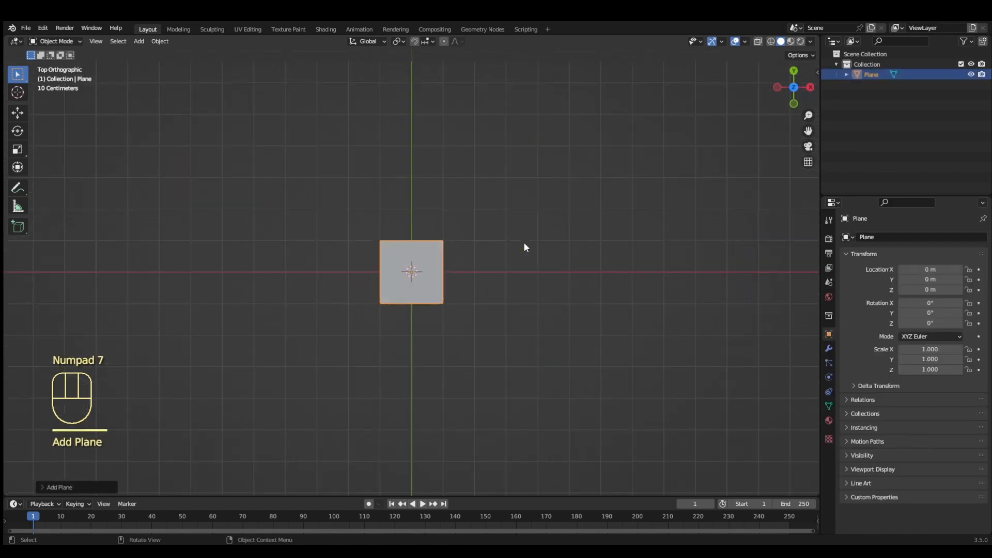
pyautogui.press('n')
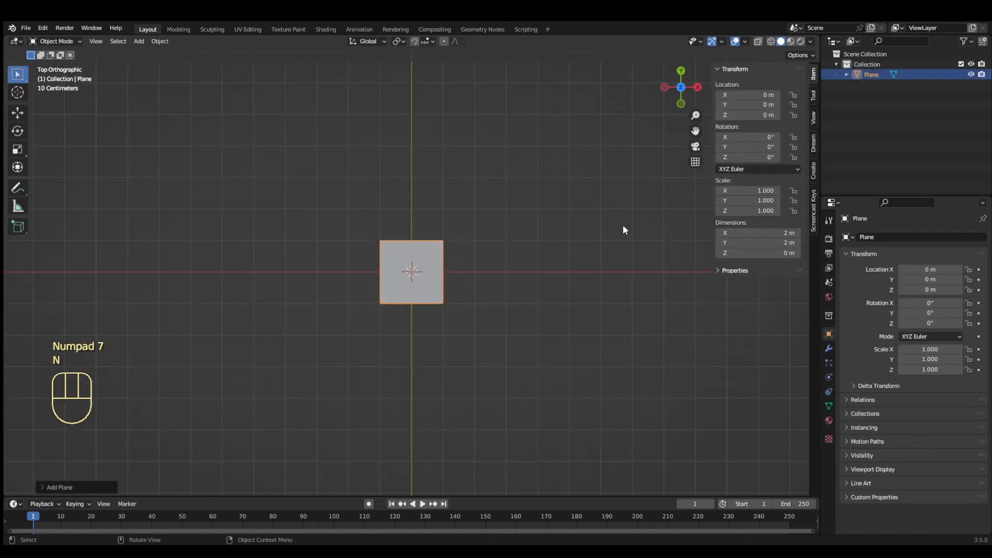
pyautogui.click(784, 234)
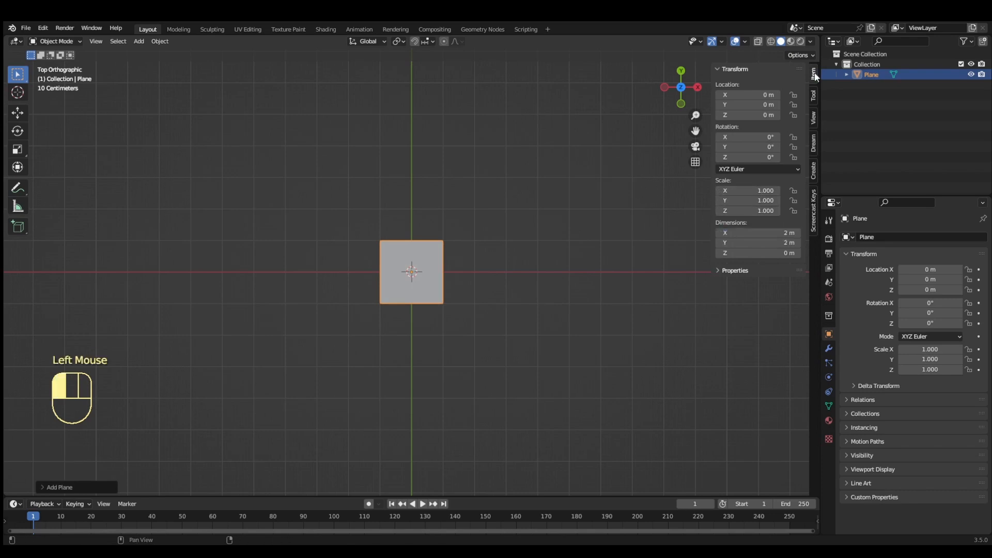
pyautogui.click(747, 228)
pyautogui.write('0.4')
pyautogui.press('Return')
pyautogui.click(757, 243)
pyautogui.write('0.3')
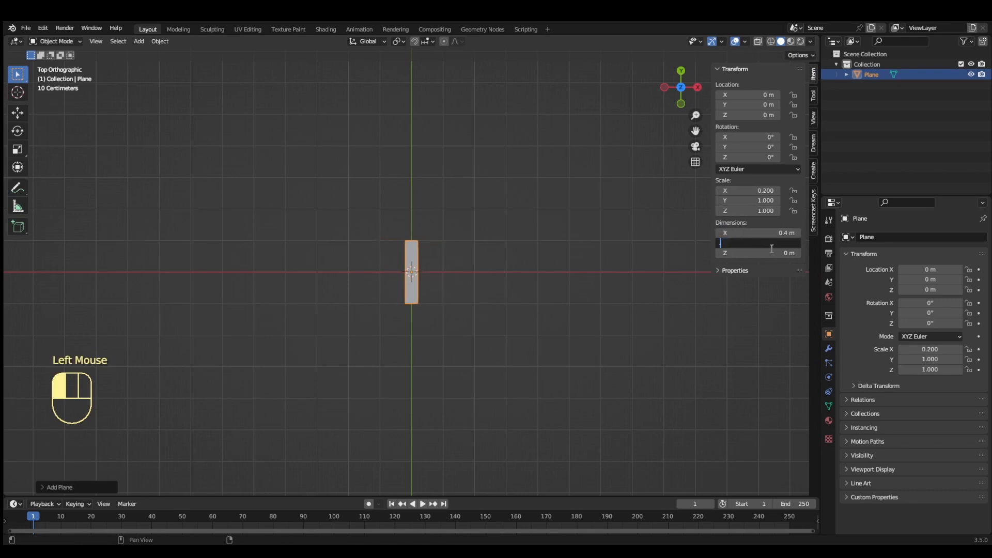
pyautogui.press('Return')
pyautogui.press('KP_Decimal')
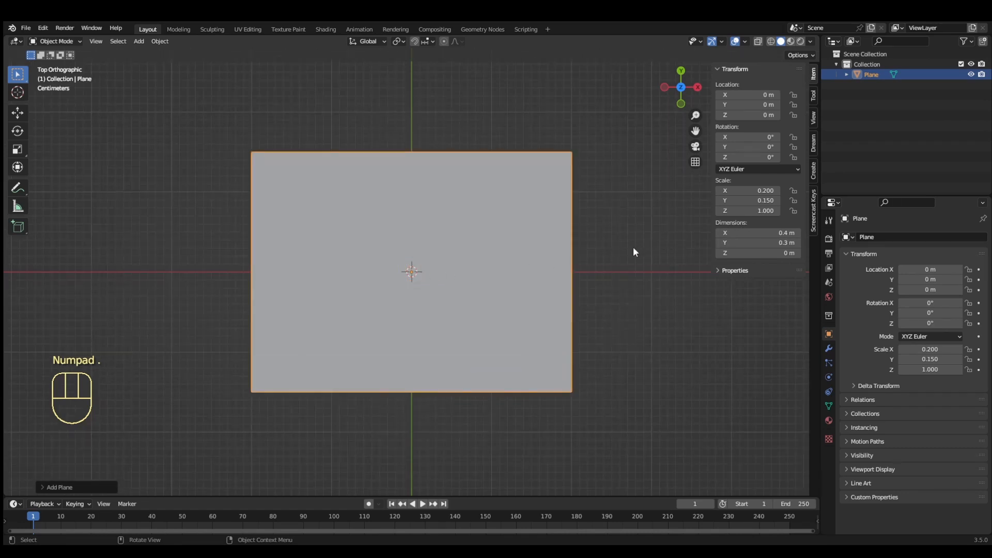
# Duplicate the plane in place and name the copy Hojas
pyautogui.hotkey('shift', 'd')
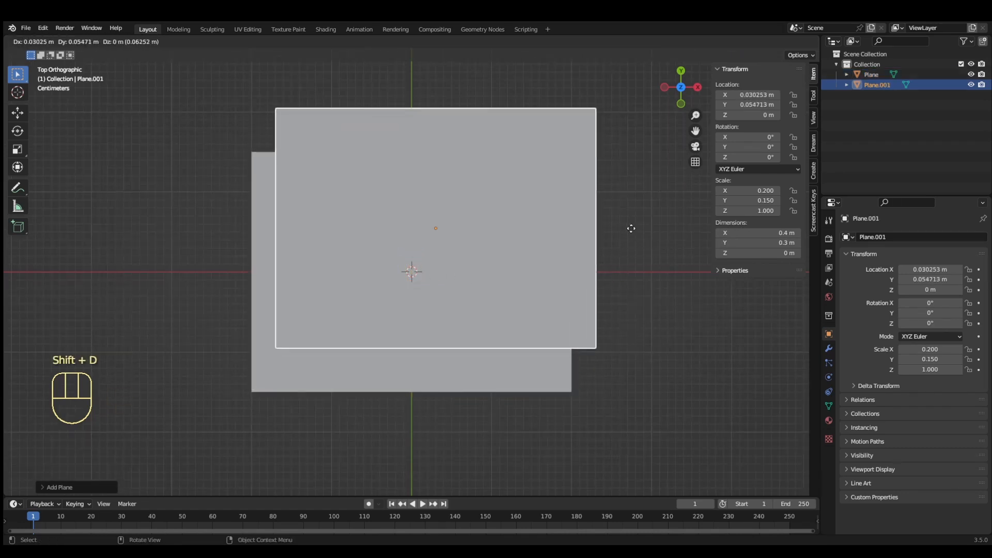
pyautogui.rightClick(630, 230)
pyautogui.press('F2')
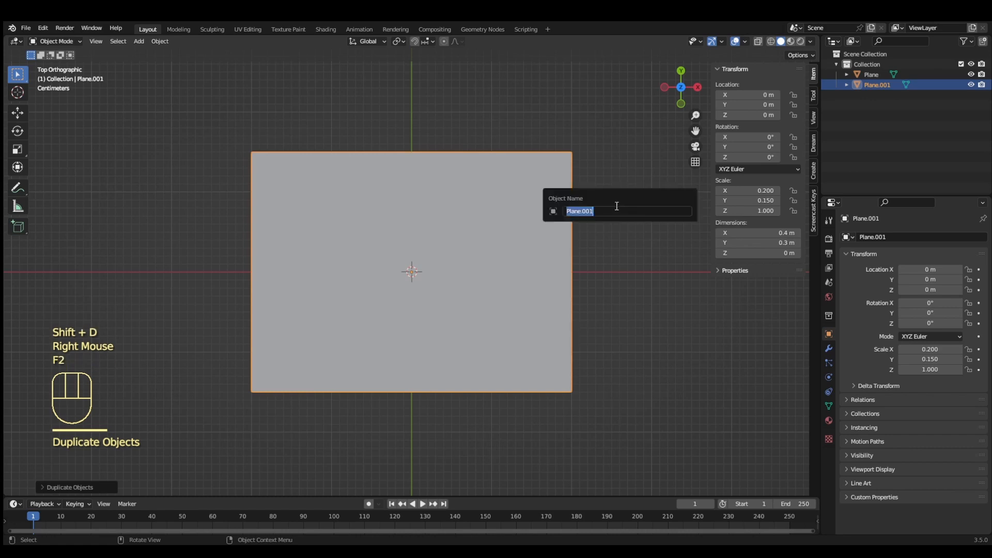
pyautogui.write('H')
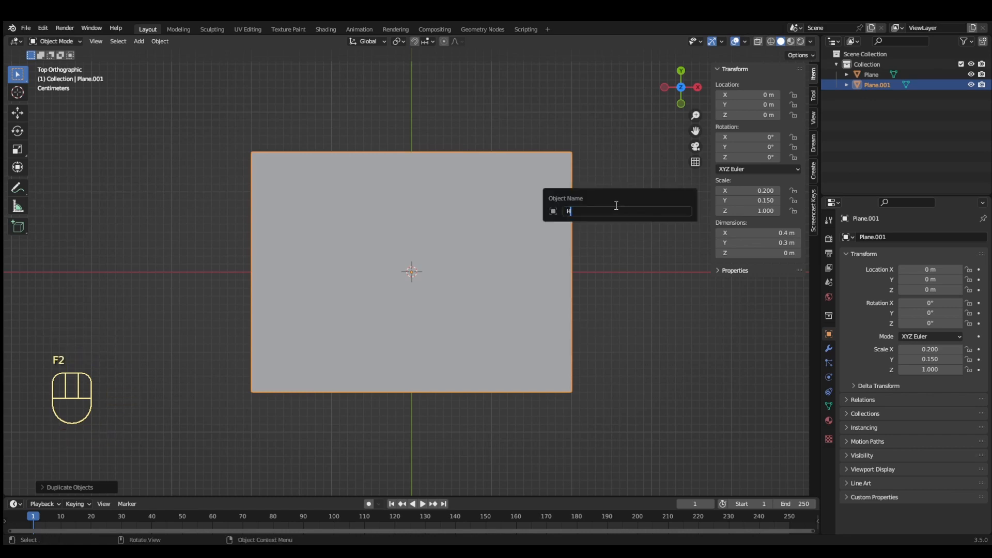
pyautogui.write('jas')
pyautogui.press('Return')
pyautogui.press('F2')
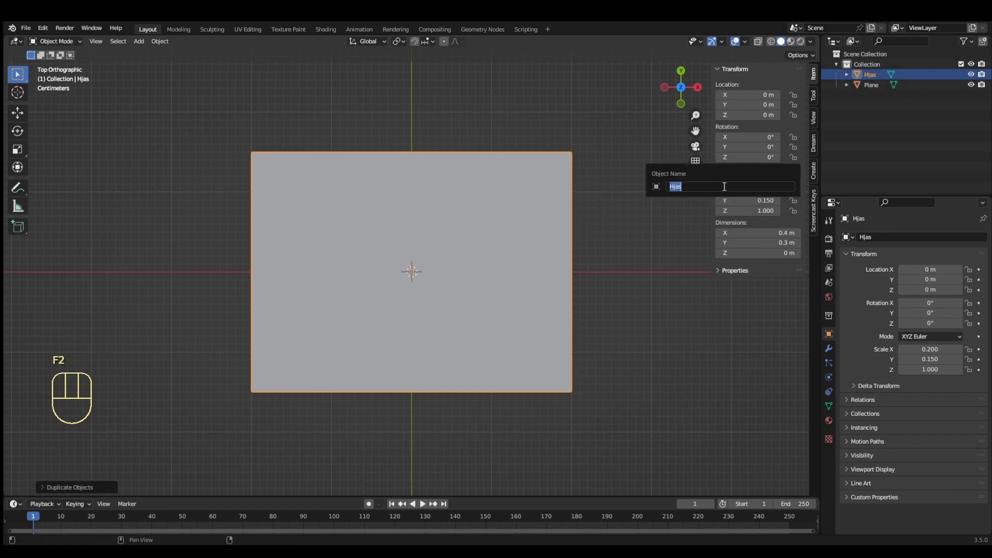
pyautogui.write('Hojas')
pyautogui.press('Return')
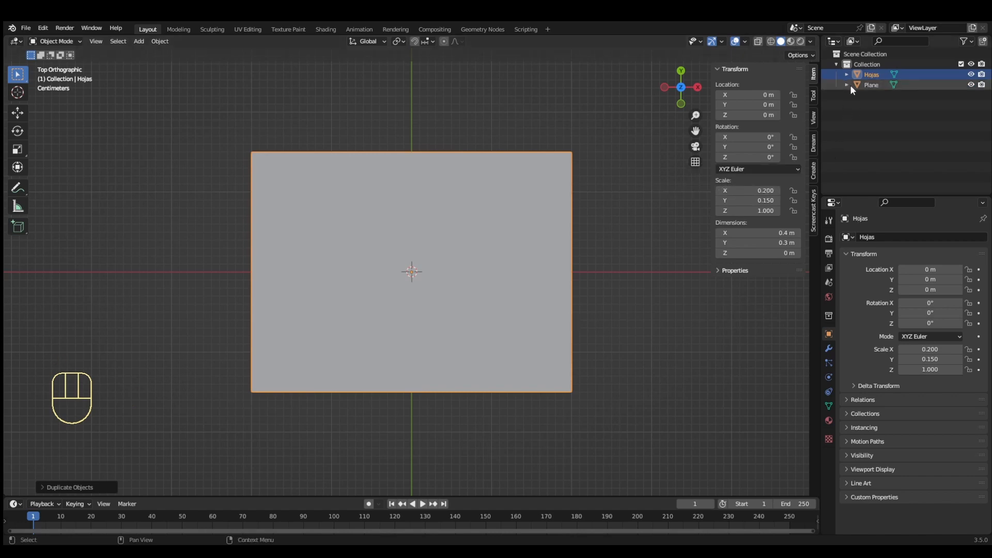
# Rename the original plane as Pasta and hide the Hojas object in the viewport
pyautogui.click(872, 85)
pyautogui.press('F2')
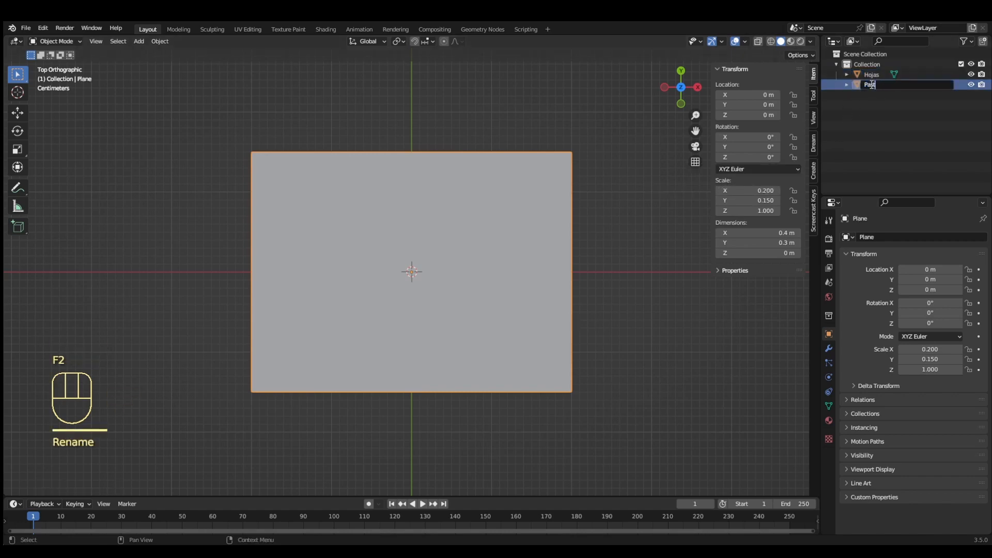
pyautogui.press('BackSpace')
pyautogui.press('BackSpace')
pyautogui.write('Pasta')
pyautogui.press('Return')
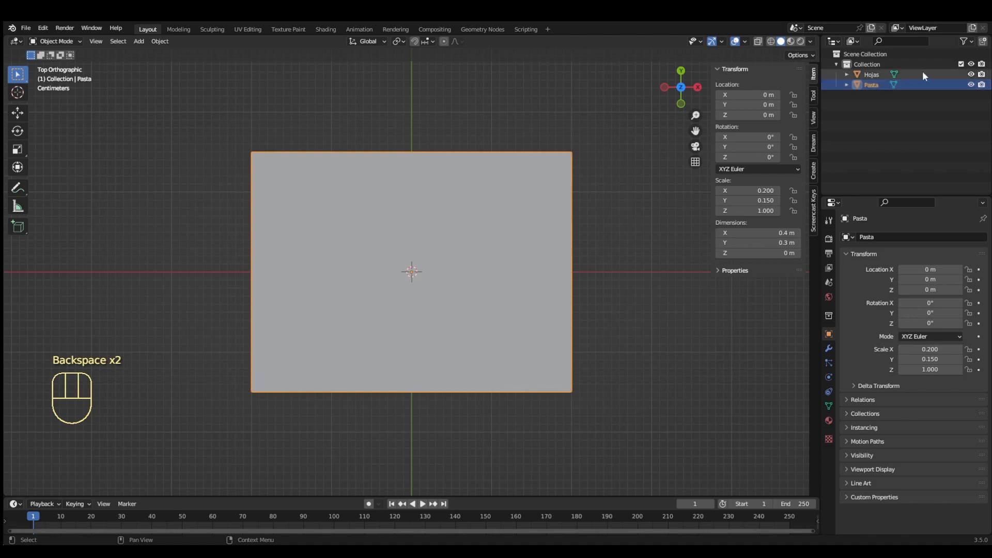
pyautogui.click(971, 75)
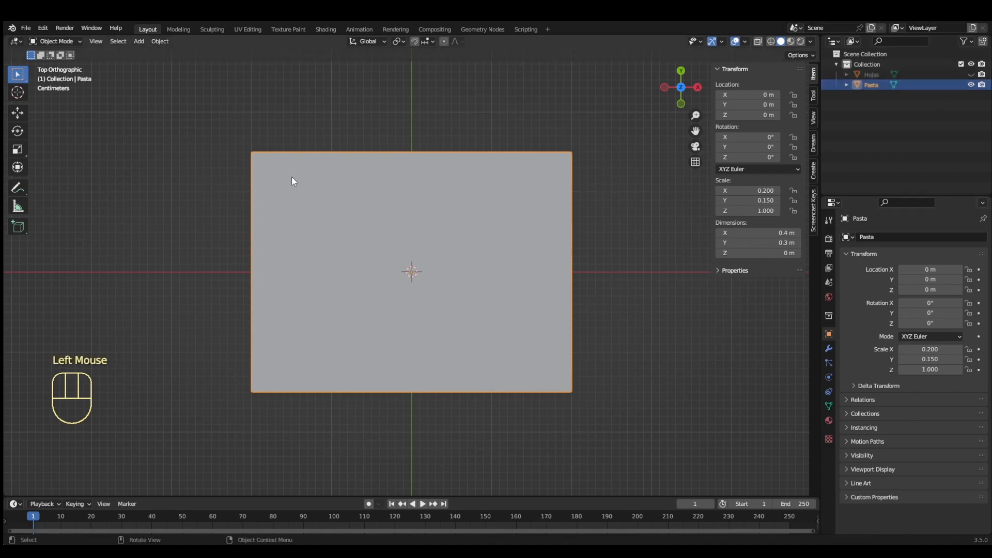
# Add a single centred vertical loop cut to the Pasta plane in Edit Mode
pyautogui.press('Tab')
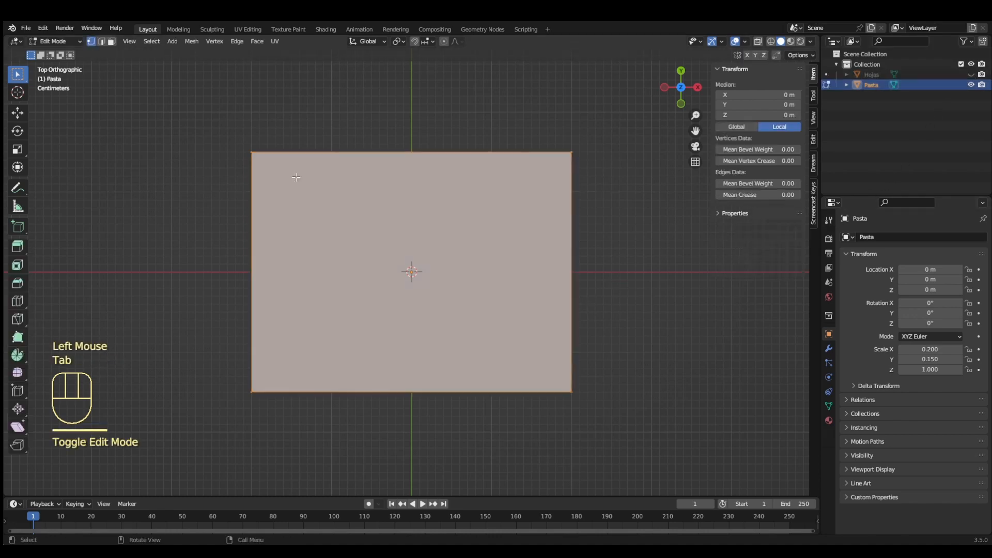
pyautogui.click(17, 302)
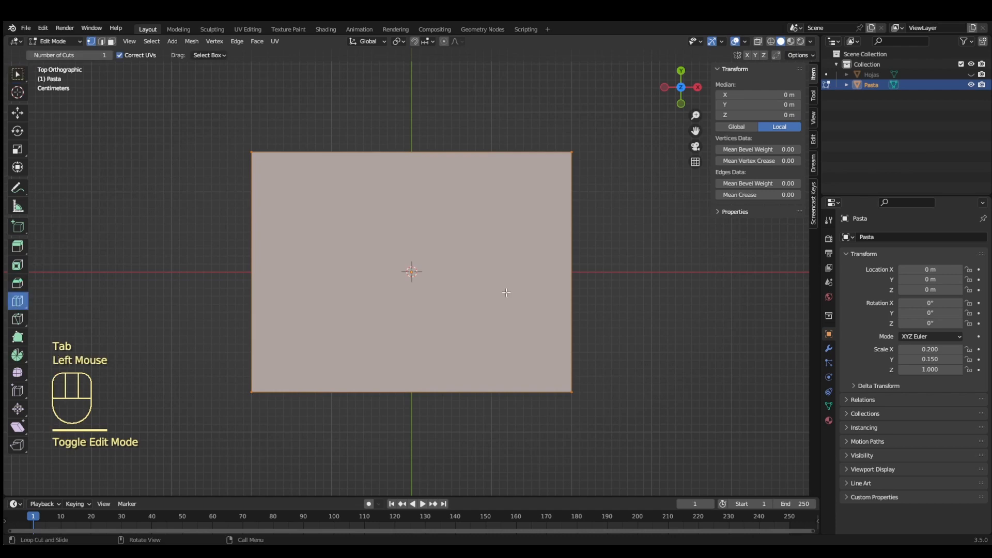
pyautogui.click(414, 393)
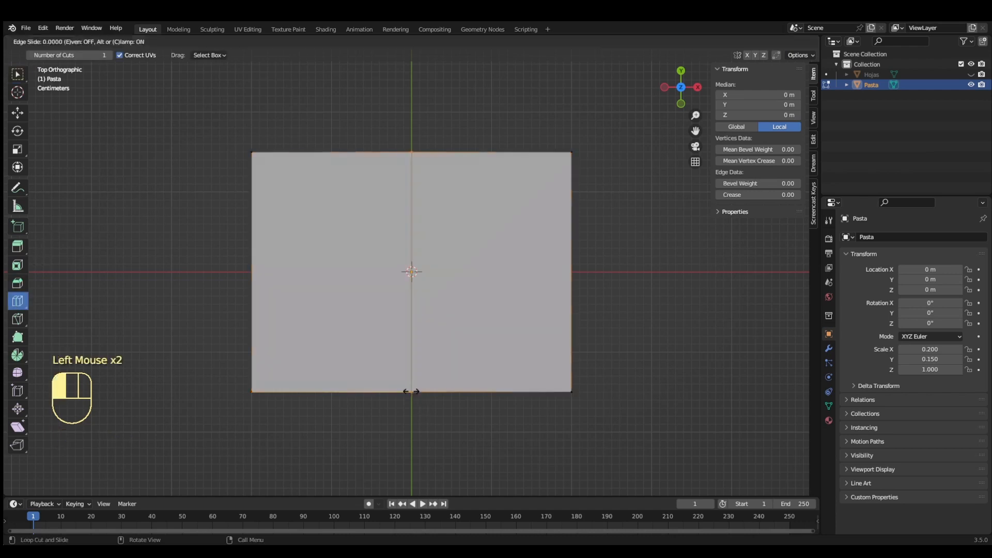
pyautogui.click(18, 75)
pyautogui.hotkey('ctrl', 'b')
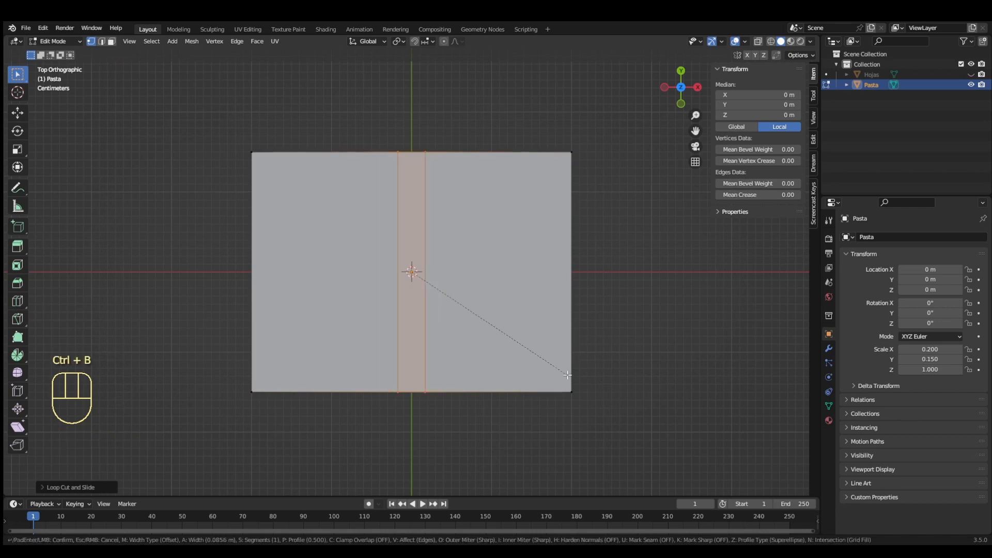
pyautogui.click(572, 380)
pyautogui.scroll(1, 570, 380)
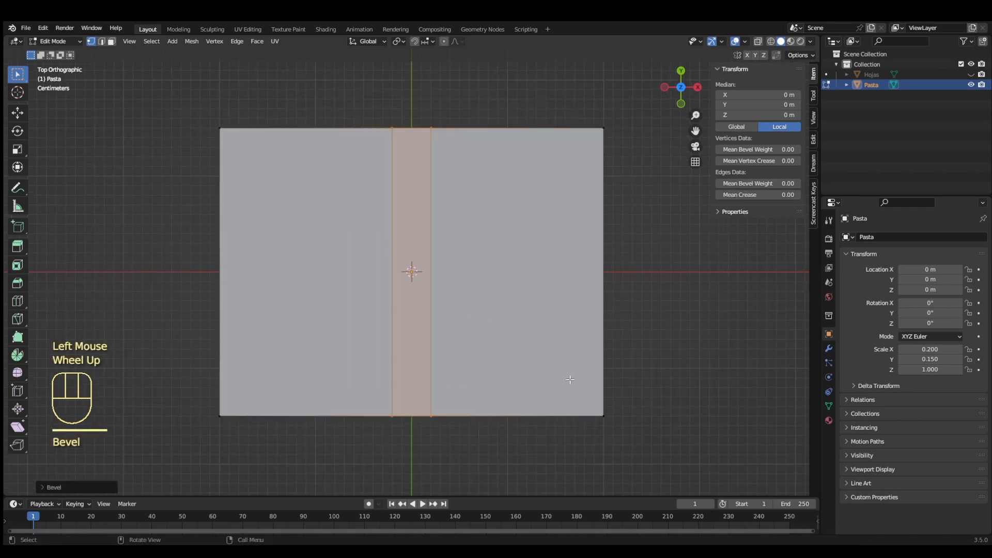
pyautogui.hotkey('ctrl', 'z')
# Bevel the central edge of Pasta with 4 segments to form a narrow spine strip
pyautogui.hotkey('ctrl', 'b')
pyautogui.scroll(1, 639, 420)
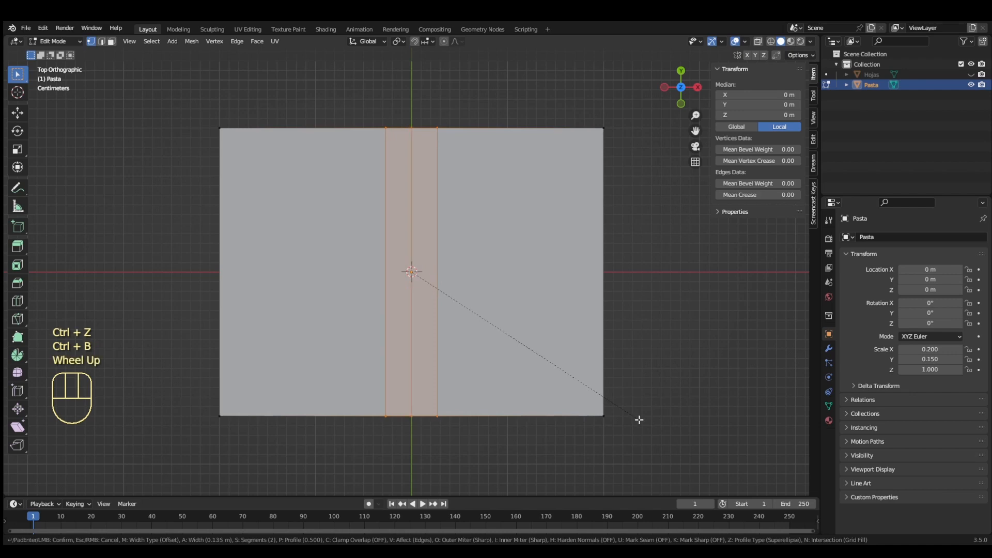
pyautogui.scroll(2, 646, 423)
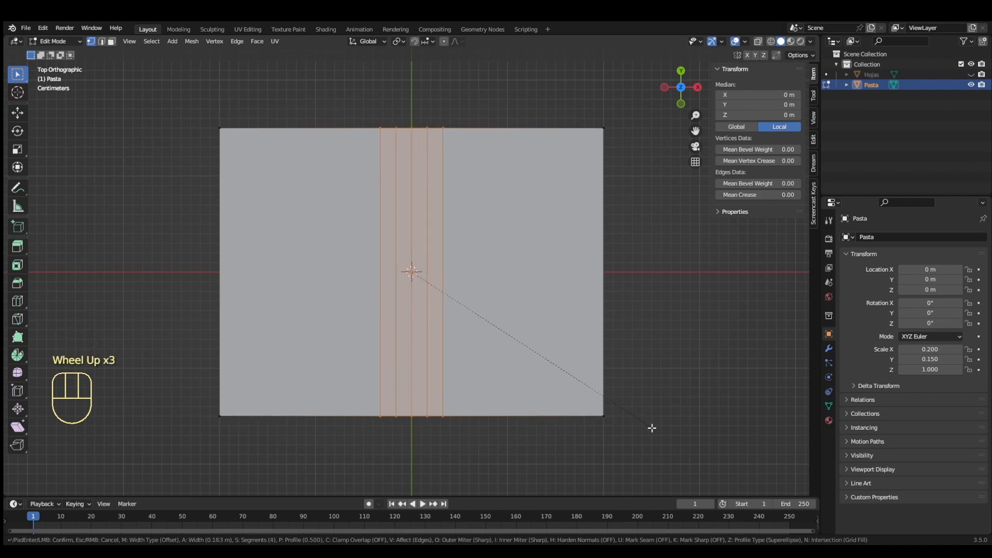
pyautogui.click(617, 414)
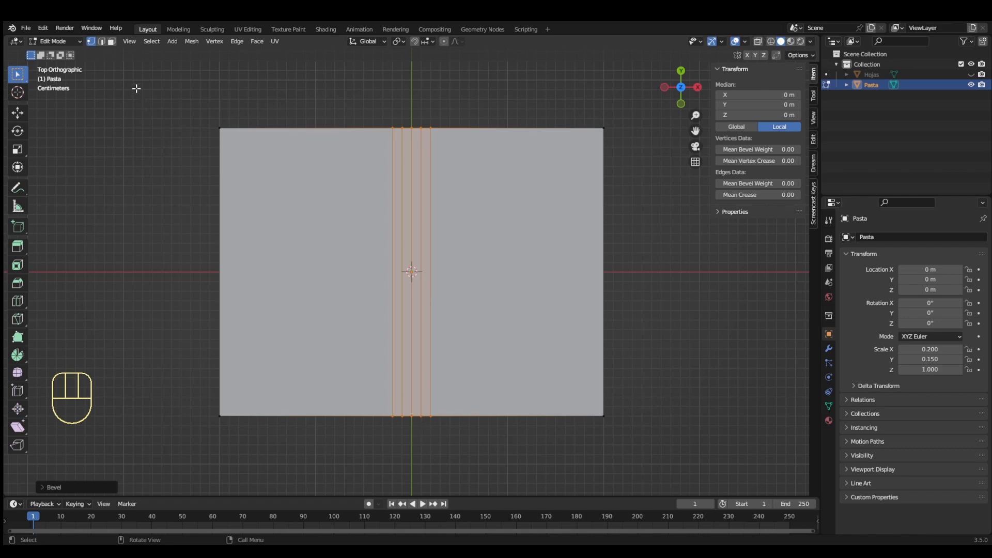
# Select only the spine's middle edge in edge mode and enable proportional editing with Sphere falloff
pyautogui.click(101, 41)
pyautogui.doubleClick(432, 408)
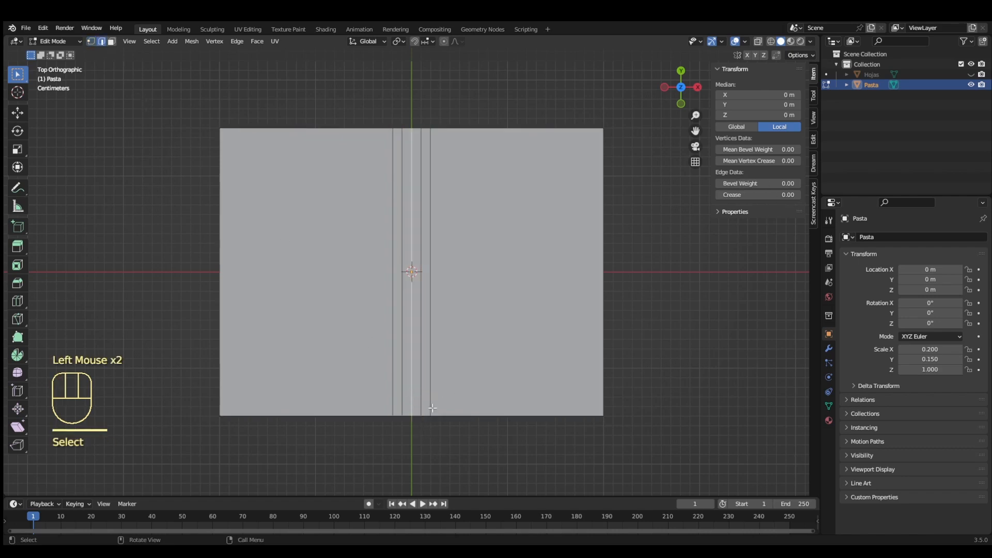
pyautogui.click(461, 41)
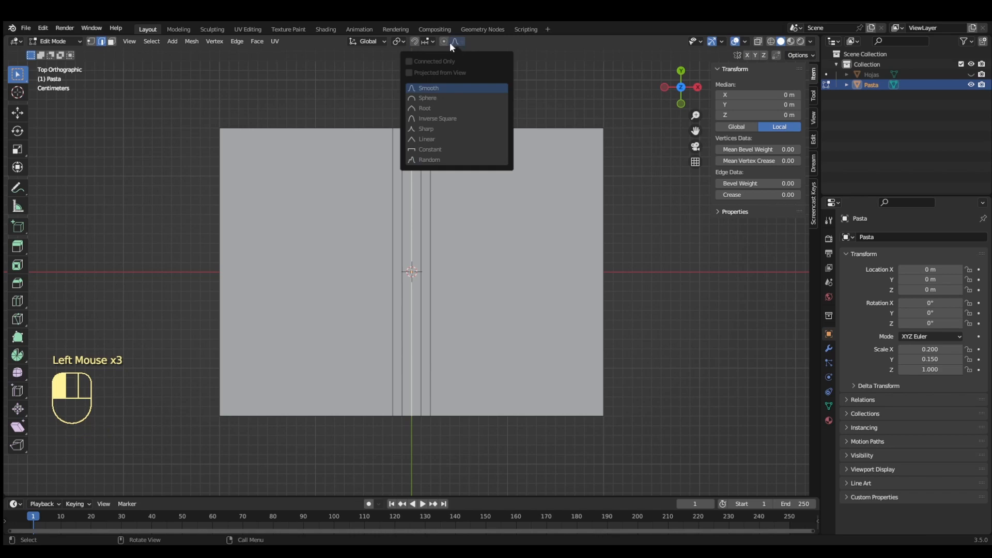
pyautogui.moveTo(462, 43); pyautogui.dragTo(429, 101)
# Reduce the proportional editing size to about 0.0166 m so that it only affects the spine strip
pyautogui.scroll(-4, 417, 346)
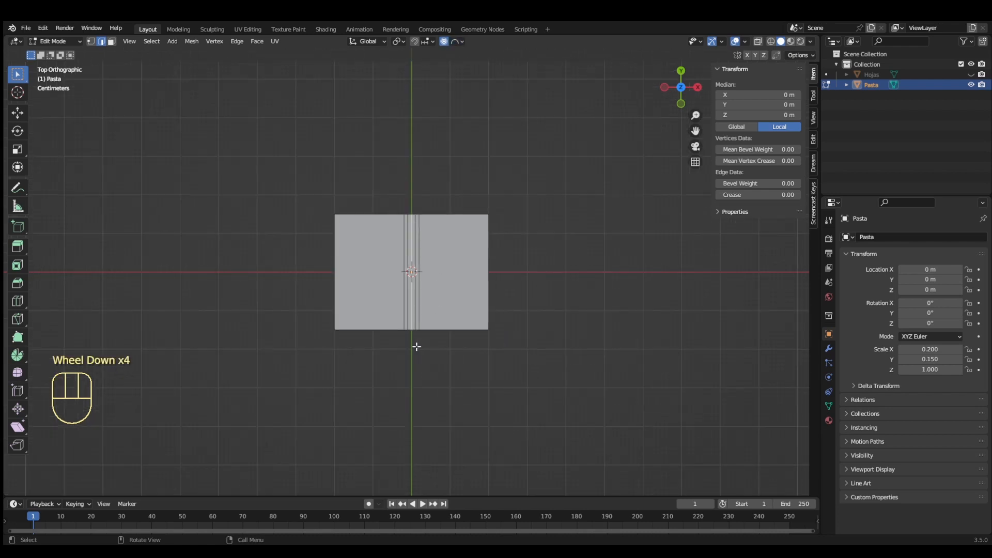
pyautogui.press('g')
pyautogui.scroll(7, 416, 347)
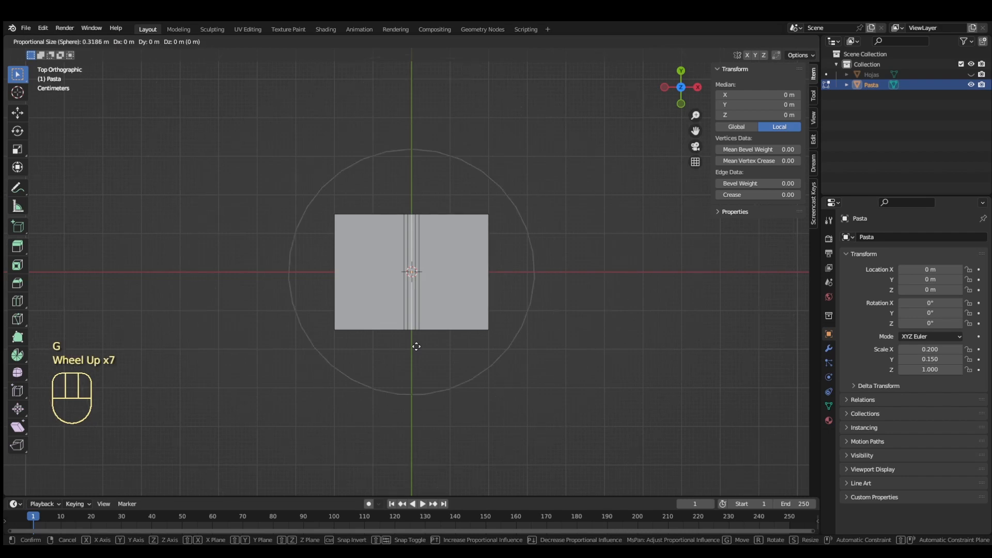
pyautogui.scroll(9, 416, 347)
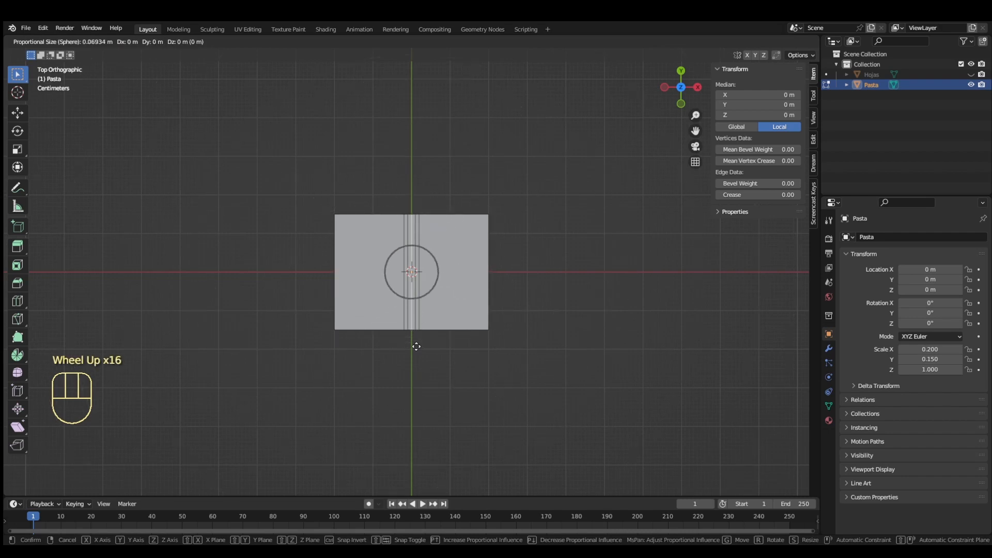
pyautogui.scroll(7, 417, 347)
pyautogui.scroll(1, 416, 347)
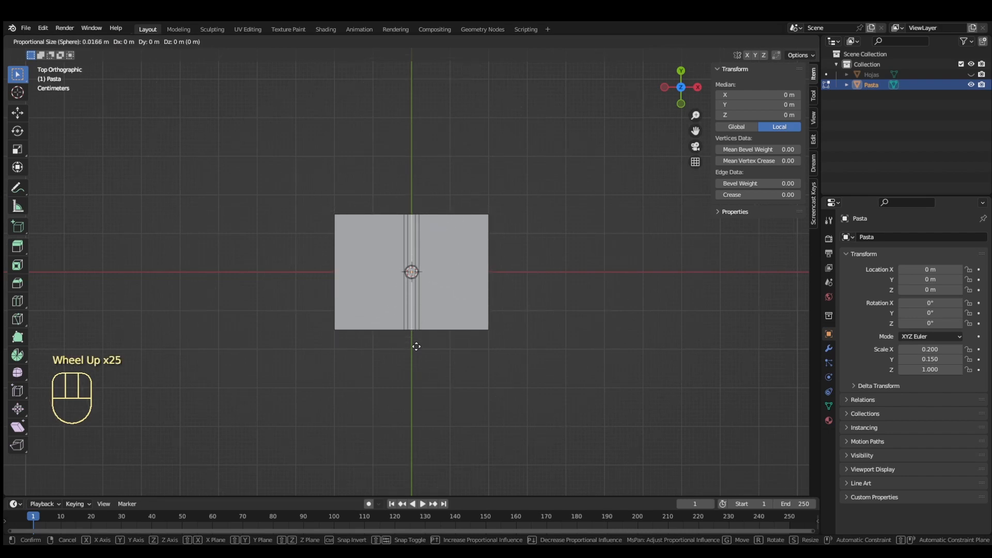
pyautogui.click(415, 344)
# Move the spine's middle edge about 0.0188 m down along Z with proportional editing, and return to Object Mode
pyautogui.scroll(3, 413, 348)
pyautogui.press('g')
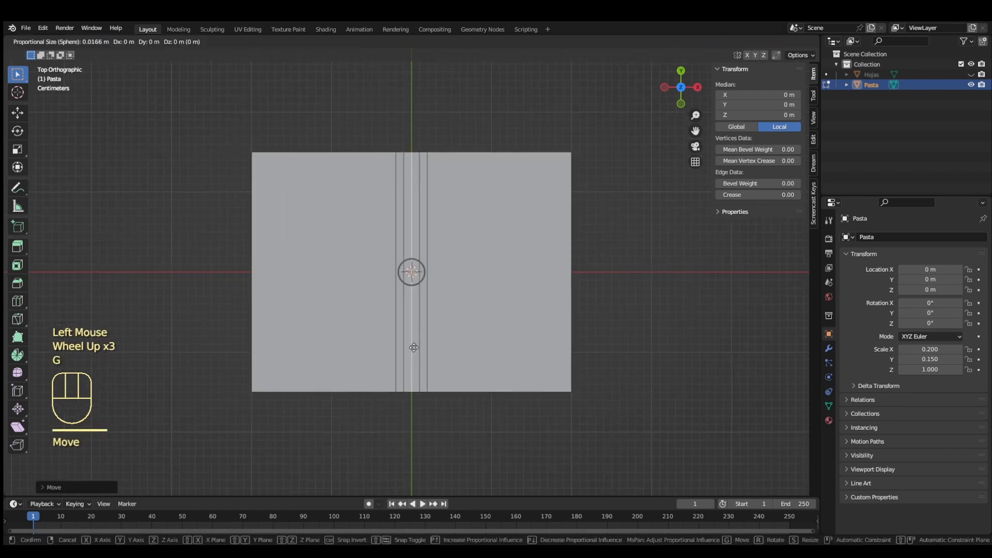
pyautogui.click(412, 348)
pyautogui.scroll(1, 413, 348)
pyautogui.moveTo(413, 348); pyautogui.dragTo(410, 310, button='middle')
pyautogui.press('g')
pyautogui.press('z')
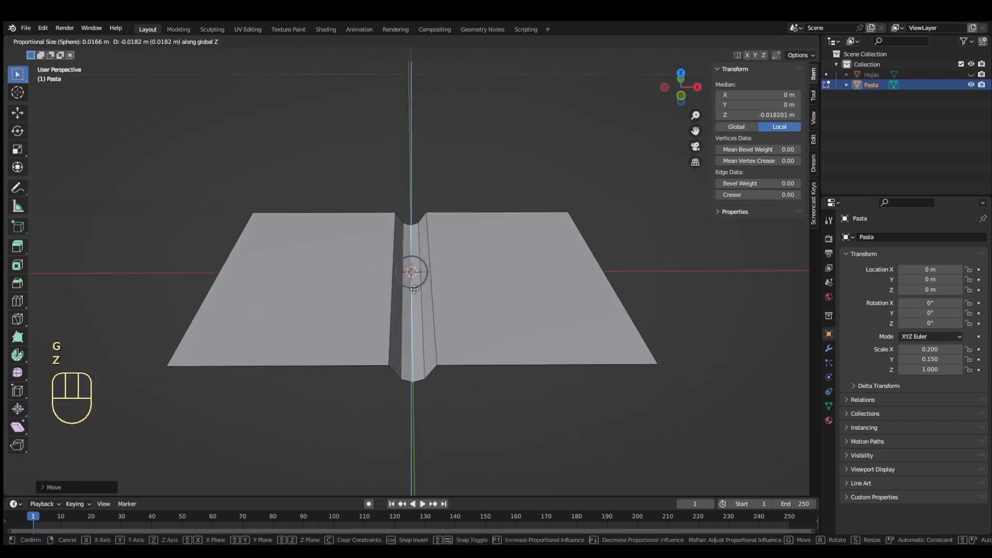
pyautogui.click(441, 340)
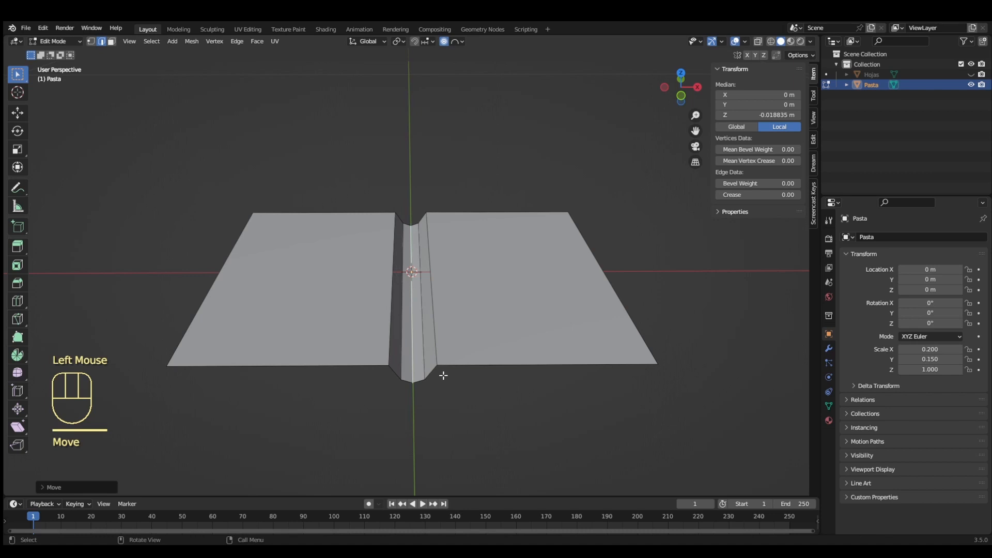
pyautogui.press('Tab')
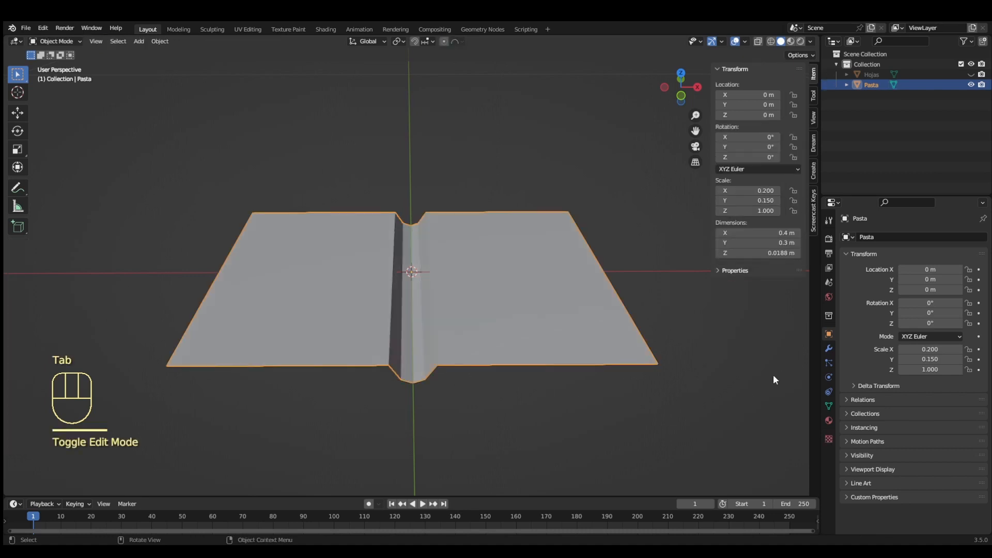
# Add a Solidify modifier to Pasta with a thickness of 0.01 m
pyautogui.click(828, 348)
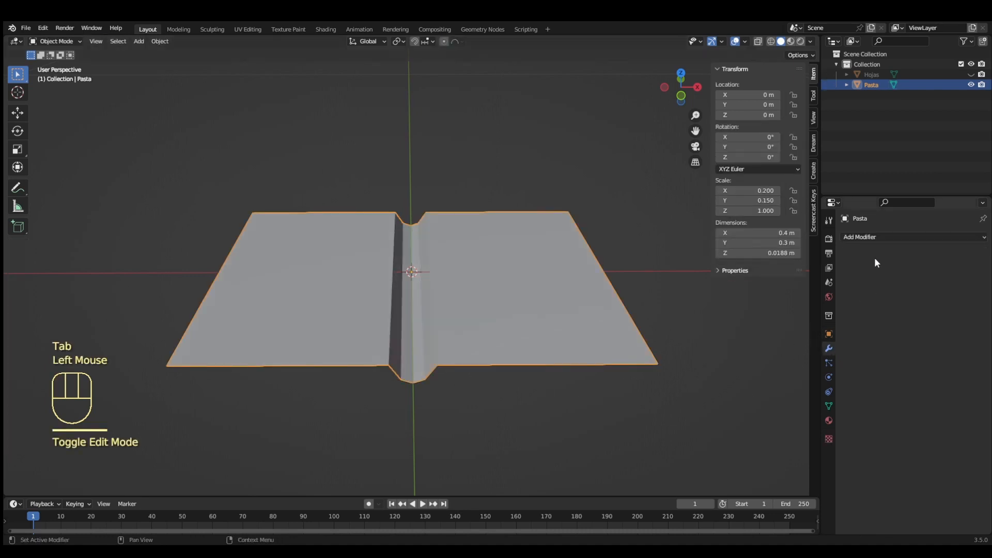
pyautogui.click(868, 236)
pyautogui.click(780, 413)
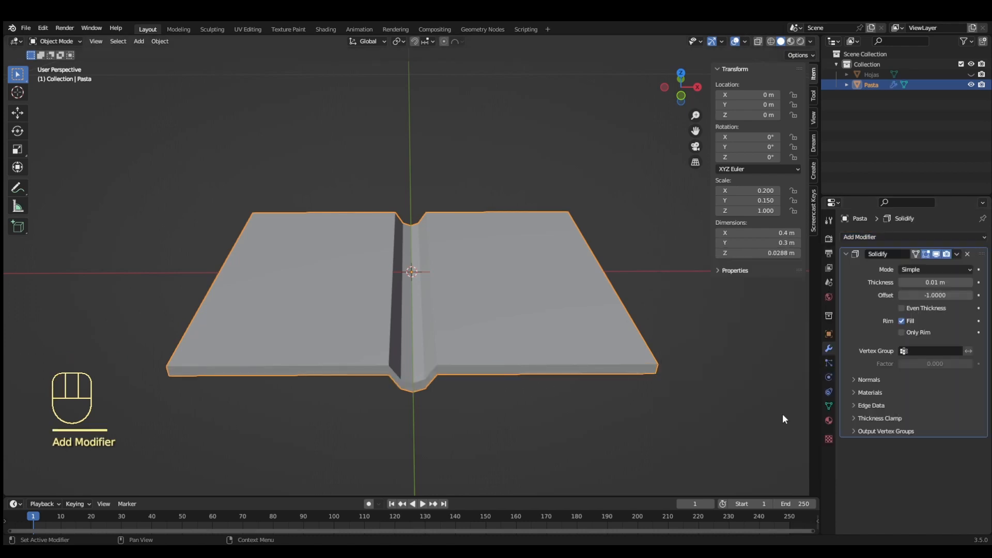
pyautogui.click(938, 283)
pyautogui.write('.01')
pyautogui.click(847, 171)
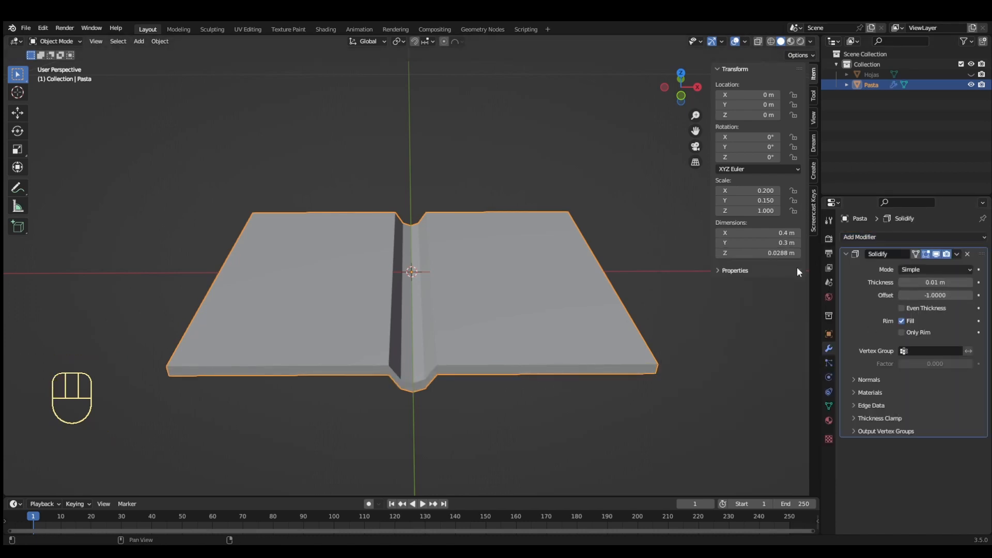
# Hide Pasta, unhide Hojas, and open Hojas in Edit Mode
pyautogui.moveTo(687, 310); pyautogui.dragTo(563, 383, button='middle')
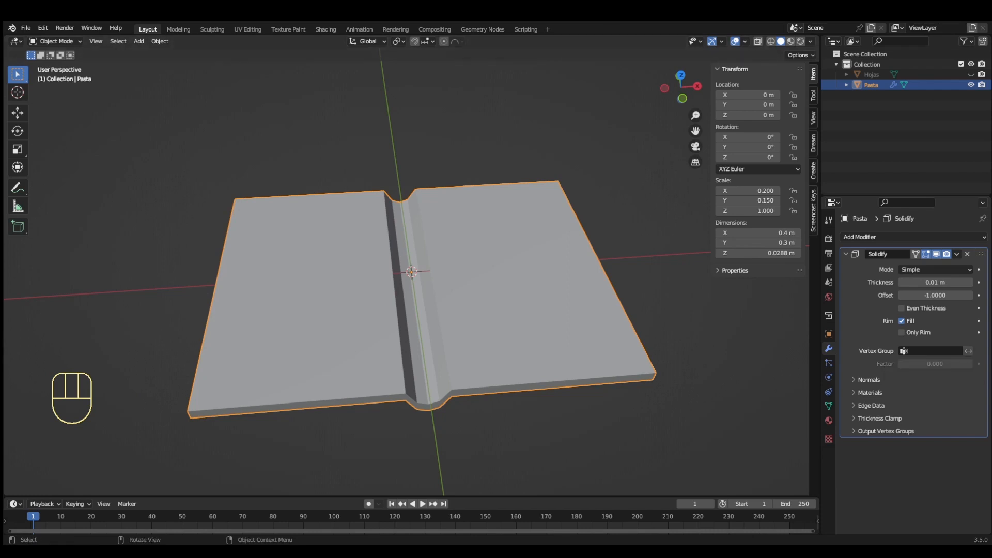
pyautogui.click(971, 85)
pyautogui.click(972, 74)
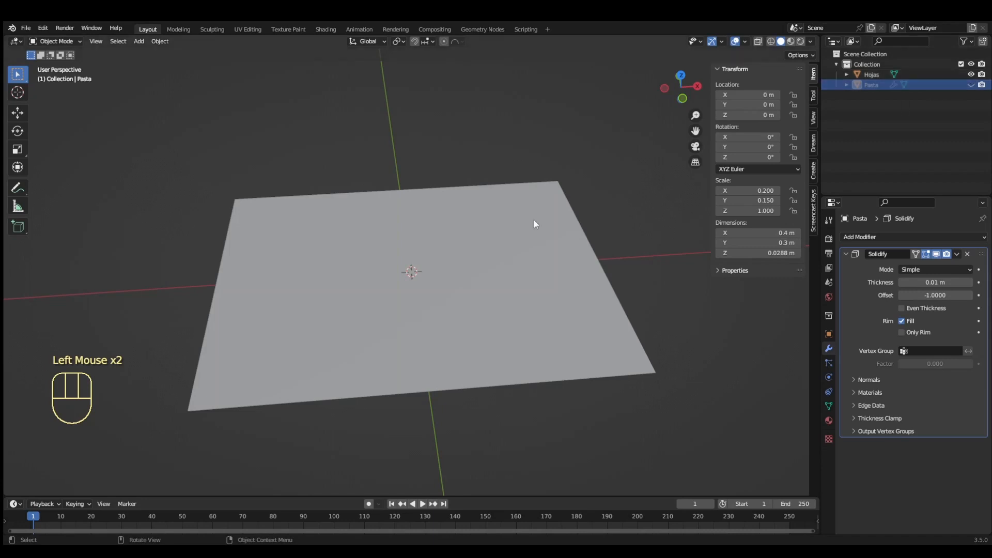
pyautogui.click(309, 240)
pyautogui.press('Tab')
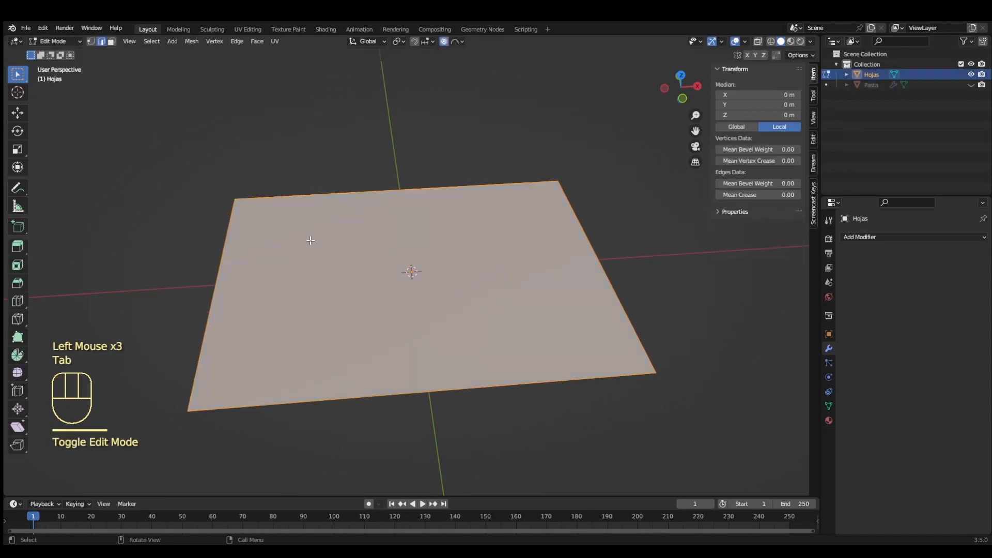
# Add one centred loop cut to Hojas along the Y axis and return to the selection tool
pyautogui.click(20, 302)
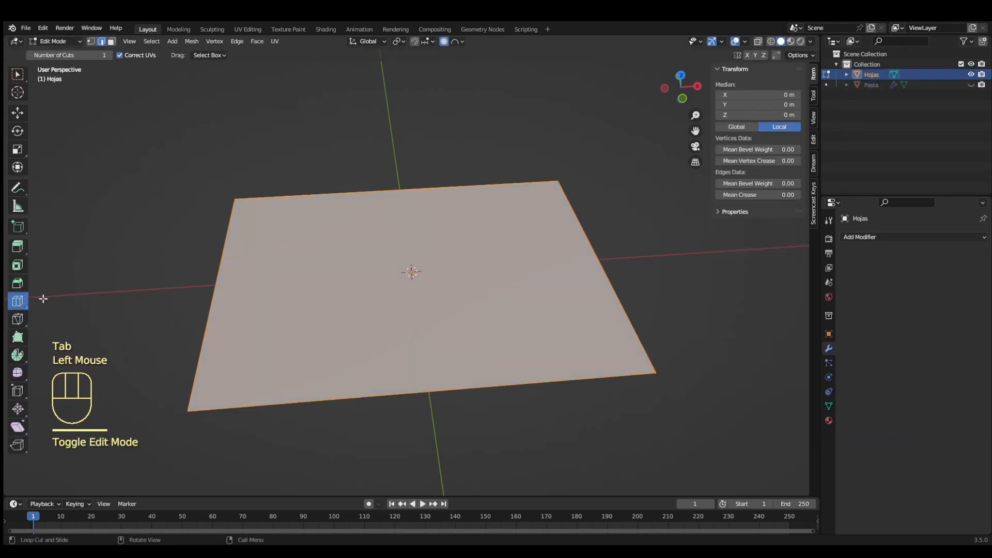
pyautogui.doubleClick(428, 391)
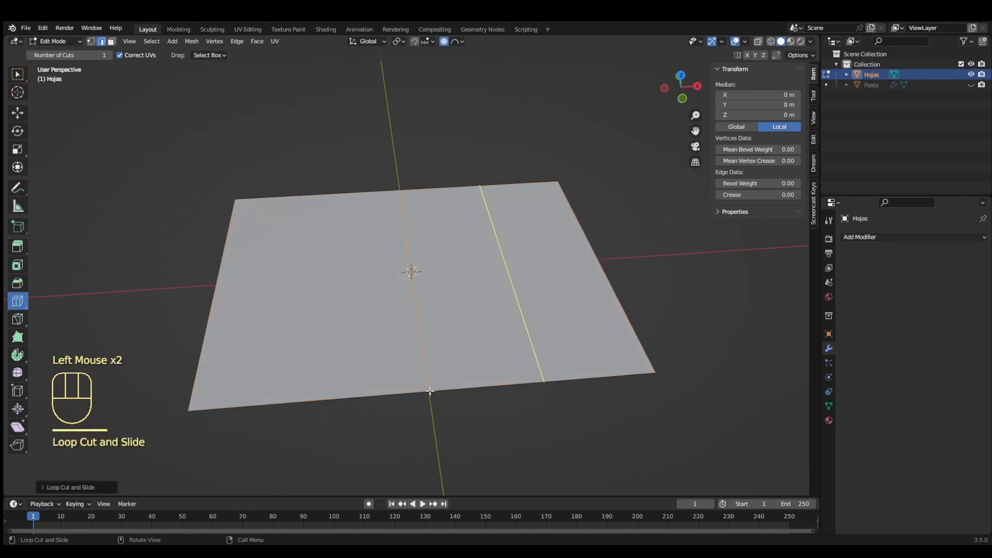
pyautogui.click(18, 75)
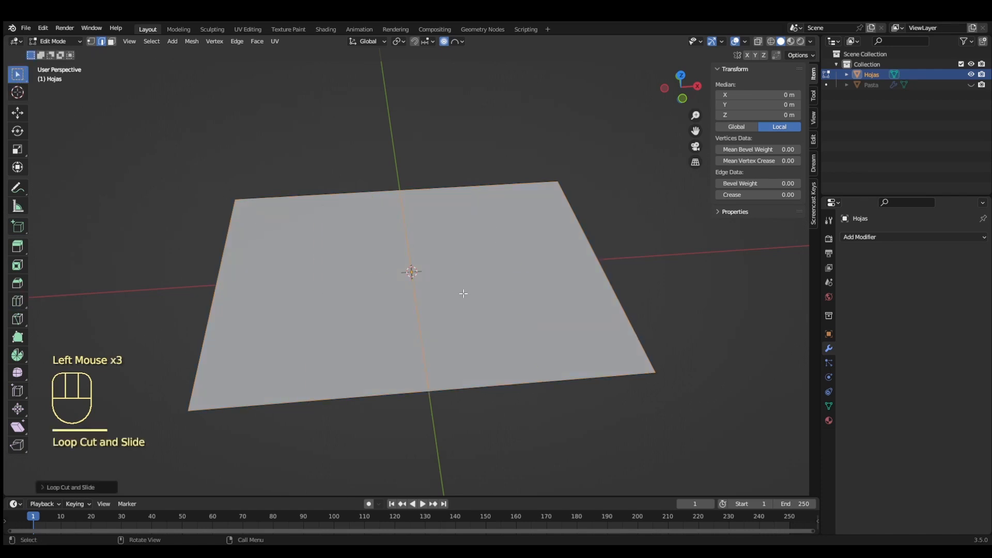
# Bevel the central edge of Hojas with 2 segments and a width of about 0.003 m
pyautogui.scroll(4, 457, 329)
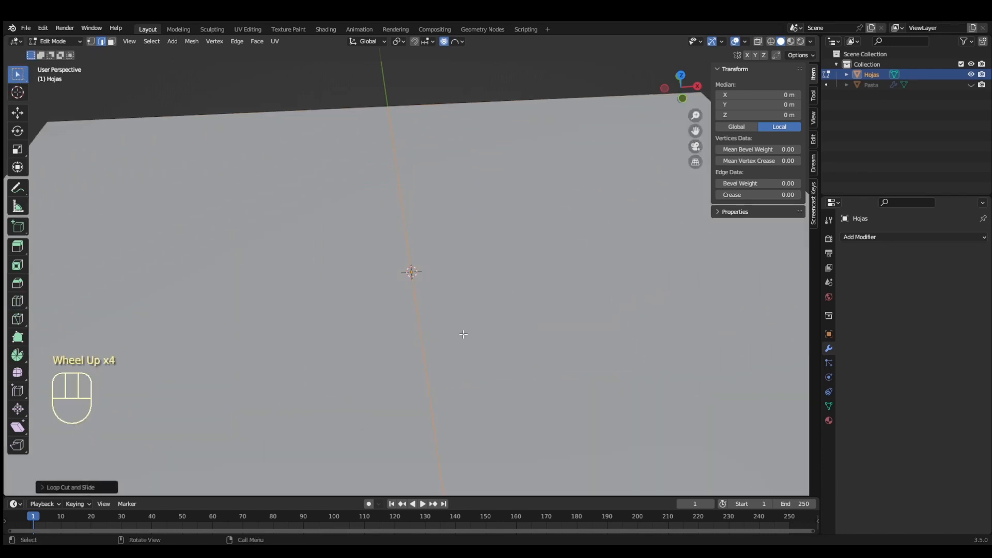
pyautogui.hotkey('ctrl', 'b')
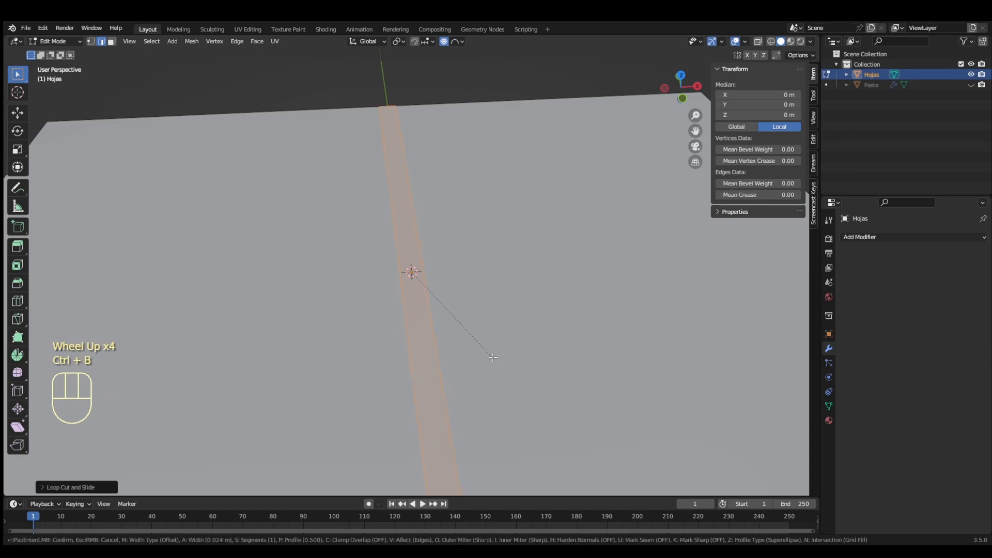
pyautogui.scroll(1, 489, 357)
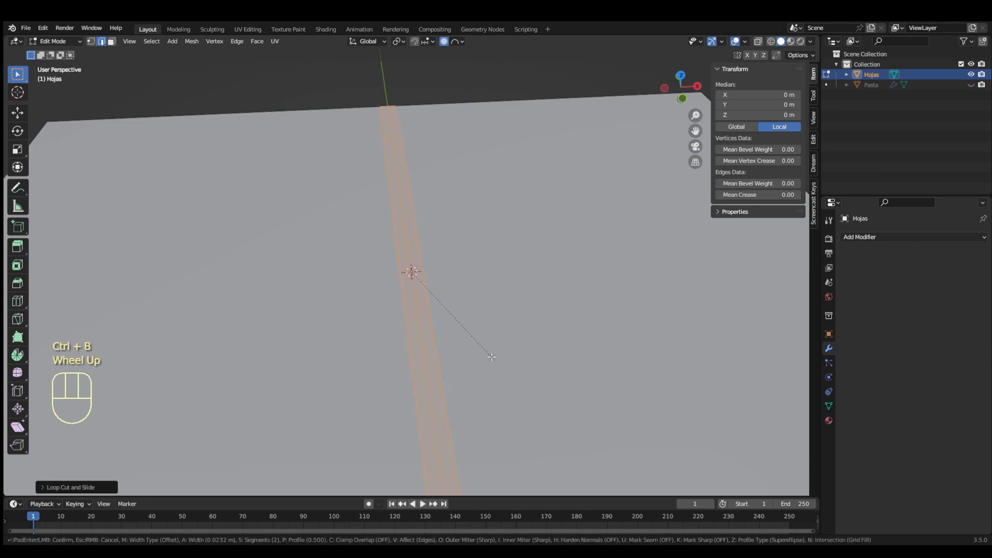
pyautogui.click(458, 346)
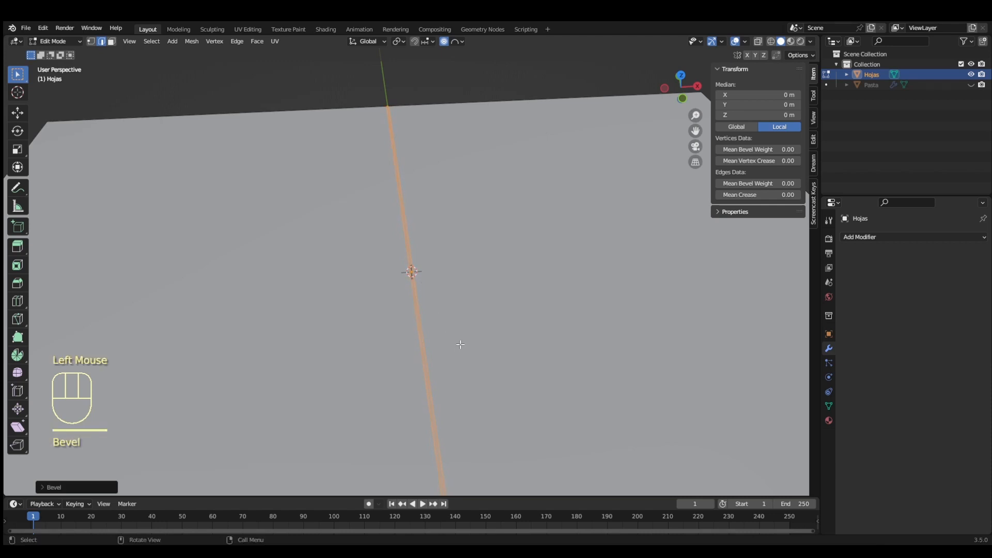
pyautogui.click(43, 485)
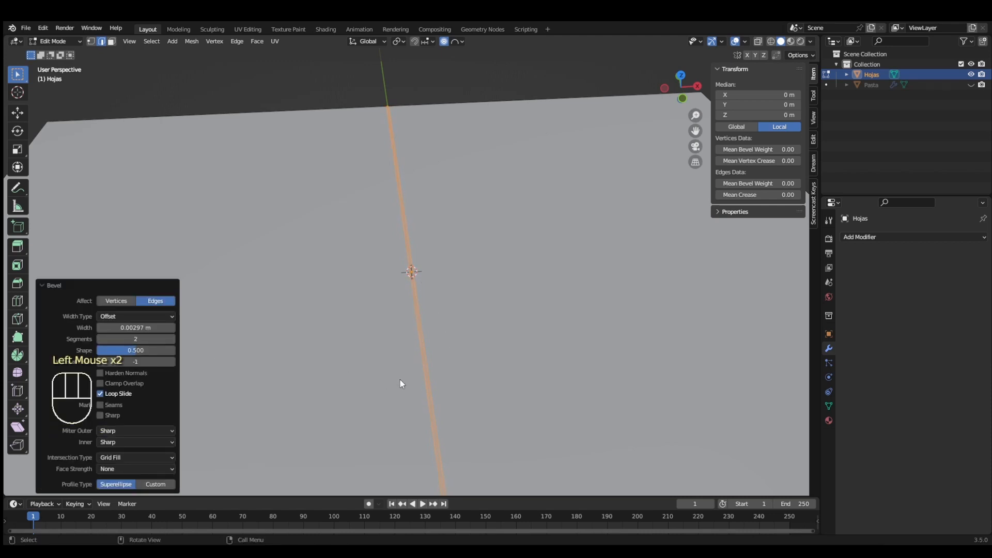
pyautogui.scroll(4, 468, 409)
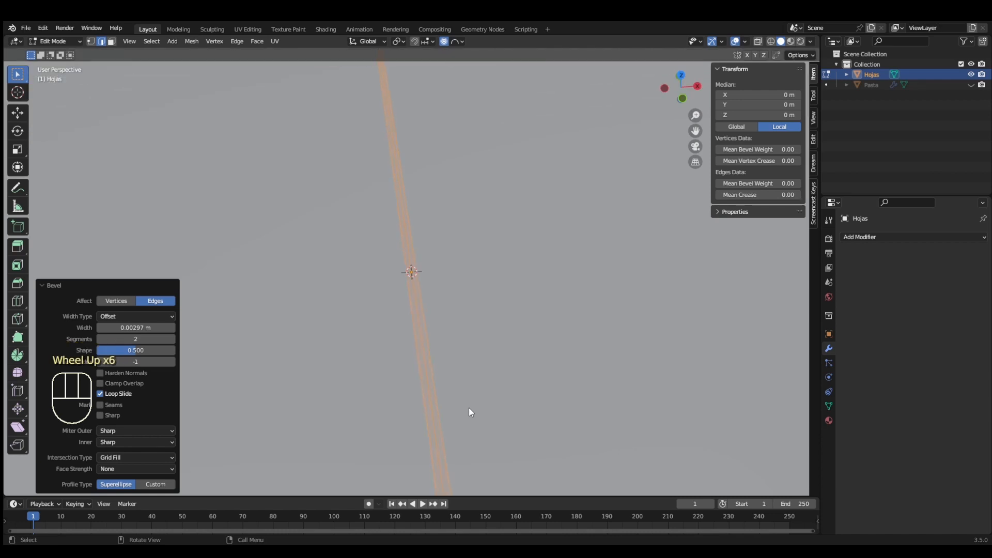
pyautogui.scroll(-3, 469, 408)
# Select the two large page faces in face mode and extrude them about 0.002 m upward along global Z
pyautogui.click(97, 64)
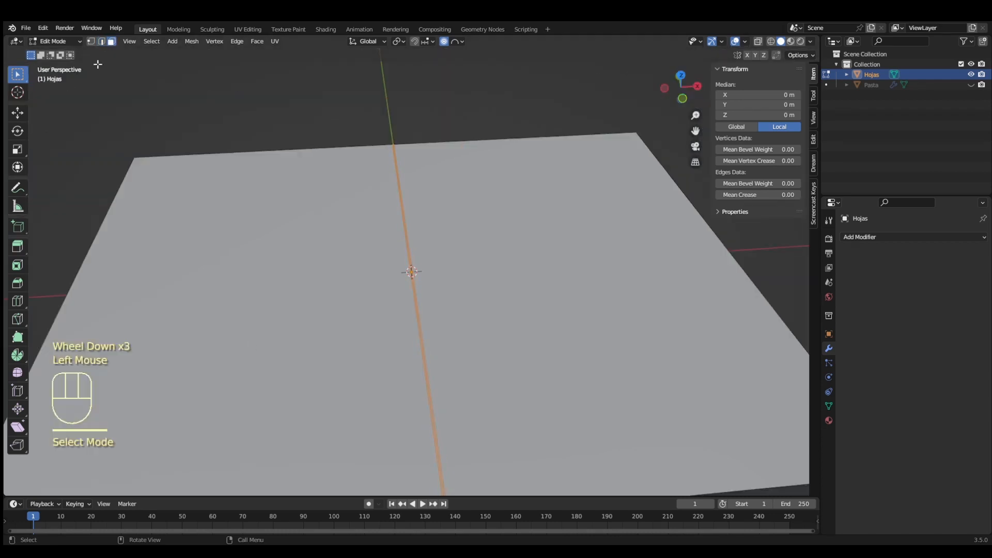
pyautogui.click(318, 256)
pyautogui.keyDown('shift'); pyautogui.click(511, 287); pyautogui.keyUp('shift')
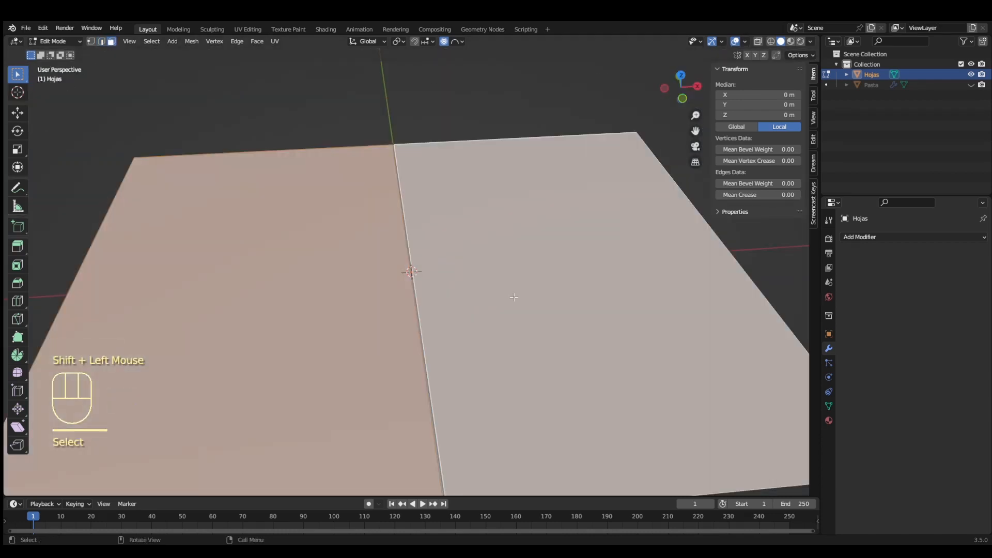
pyautogui.press('KP_1')
pyautogui.scroll(4, 513, 297)
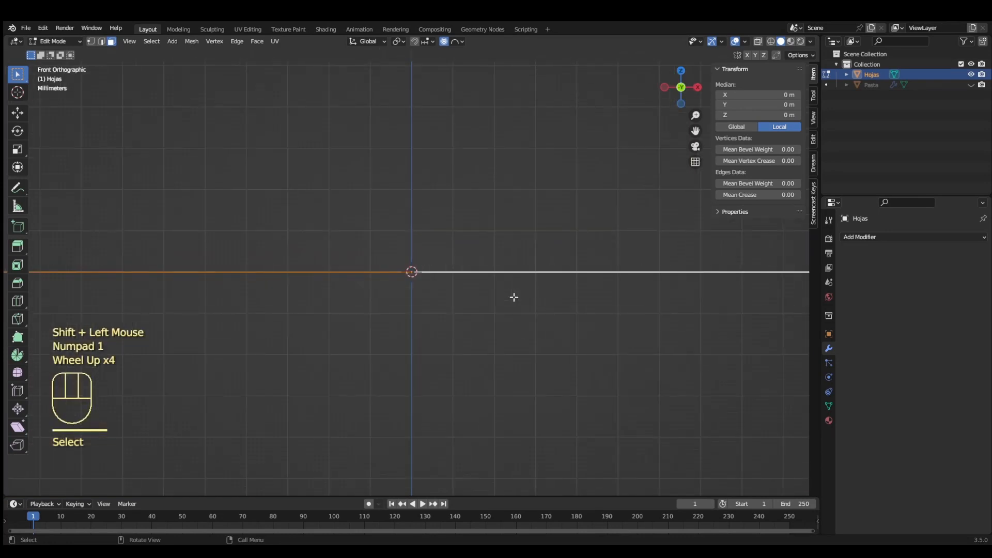
pyautogui.press('e')
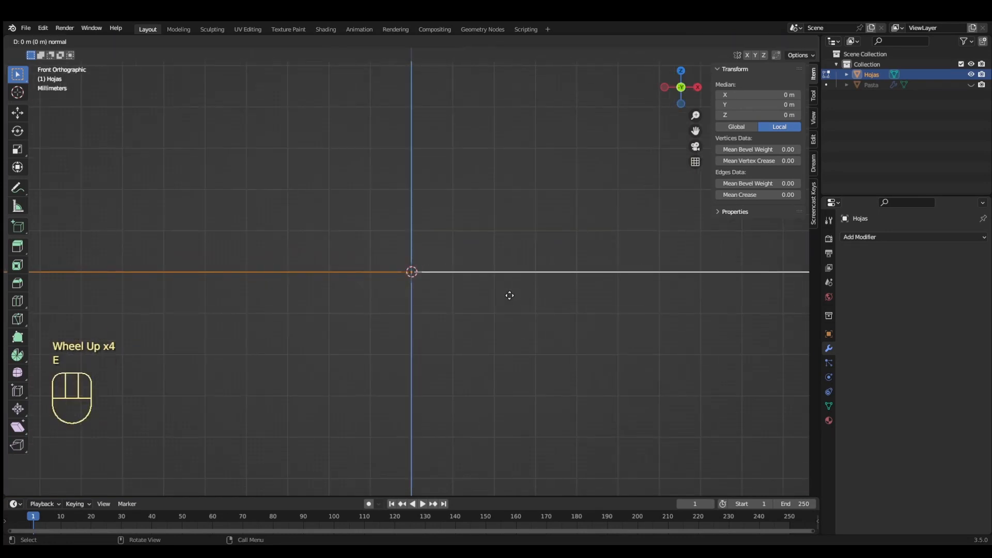
pyautogui.press('z')
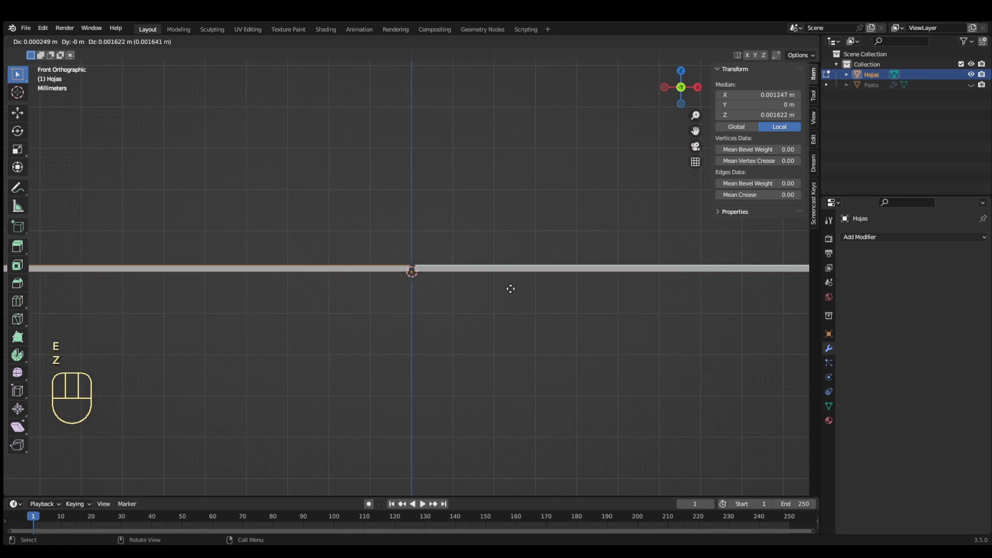
pyautogui.press('z')
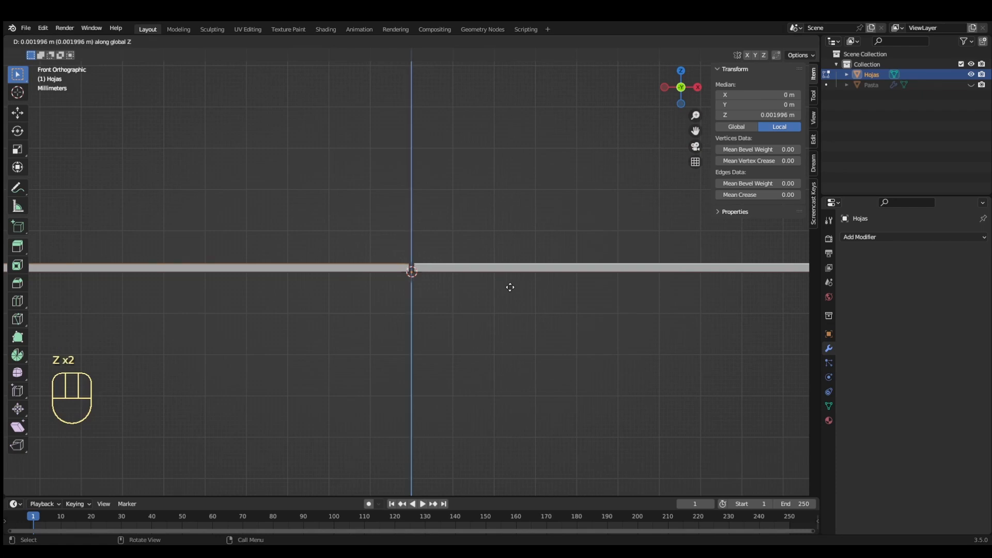
pyautogui.click(509, 287)
# Select only the two upper inner edges of the page blocks, on either side of the centre gap, in edge mode
pyautogui.moveTo(505, 231)
pyautogui.mouseDown(button='middle')
pyautogui.moveTo(492, 237)
pyautogui.moveTo(502, 237)
pyautogui.mouseUp(button='middle')
pyautogui.scroll(-2, 511, 243)
pyautogui.scroll(-2, 490, 309)
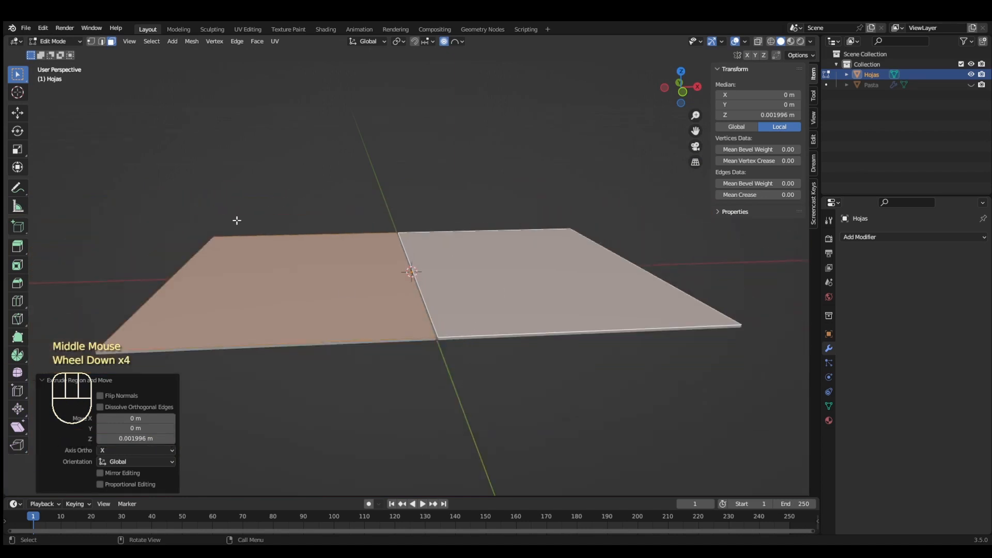
pyautogui.click(101, 42)
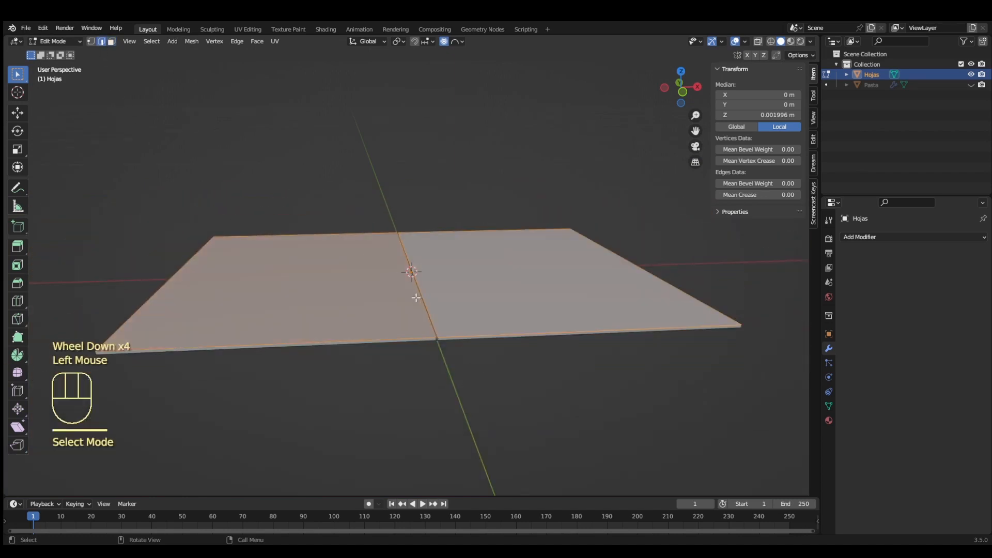
pyautogui.scroll(3, 416, 297)
pyautogui.click(439, 320)
pyautogui.moveTo(438, 320); pyautogui.dragTo(471, 336, button='middle')
pyautogui.click(398, 329)
pyautogui.scroll(1, 405, 334)
pyautogui.keyDown('shift'); pyautogui.click(526, 354); pyautogui.keyUp('shift')
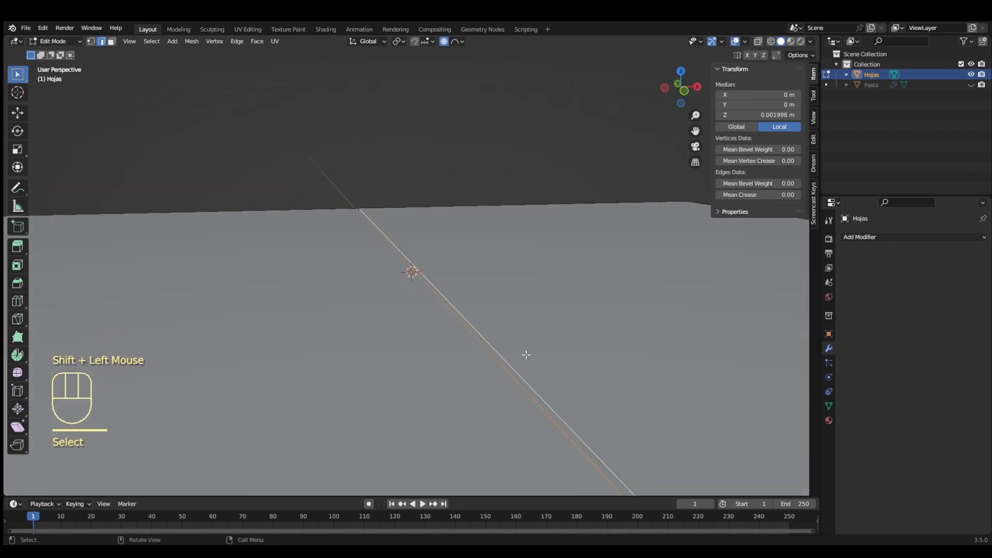
pyautogui.scroll(-2, 565, 381)
pyautogui.moveTo(564, 380); pyautogui.dragTo(571, 417, button='middle')
pyautogui.press('KP_1')
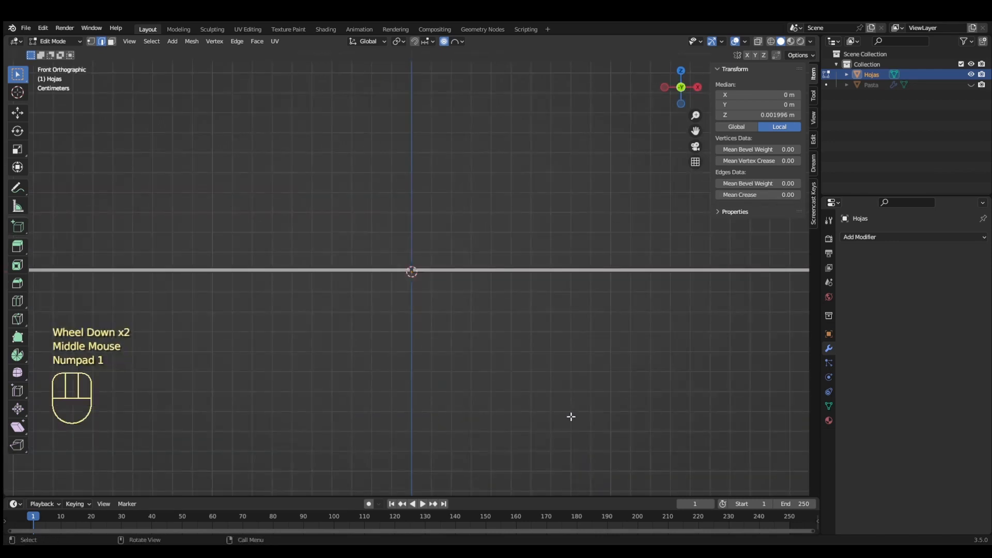
pyautogui.scroll(-1, 571, 416)
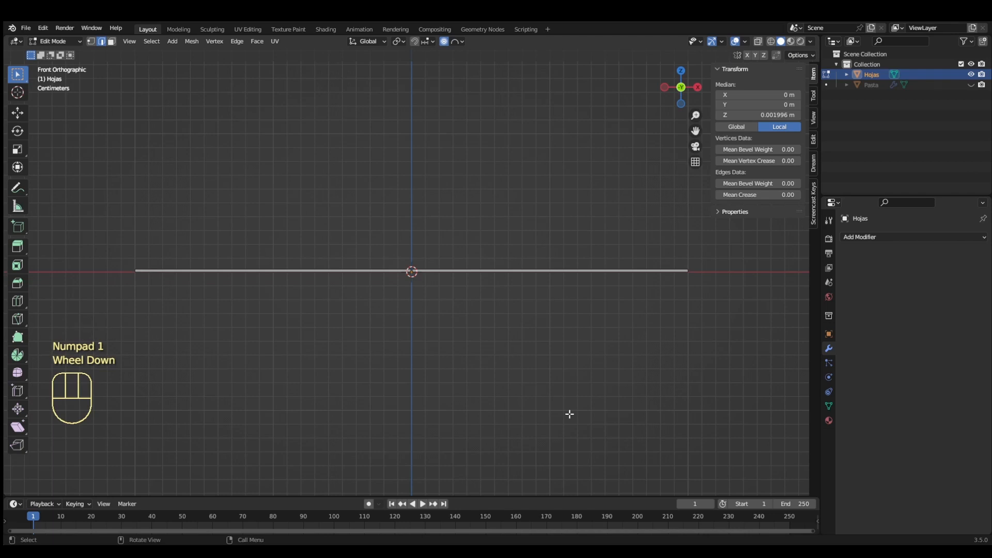
pyautogui.press('g')
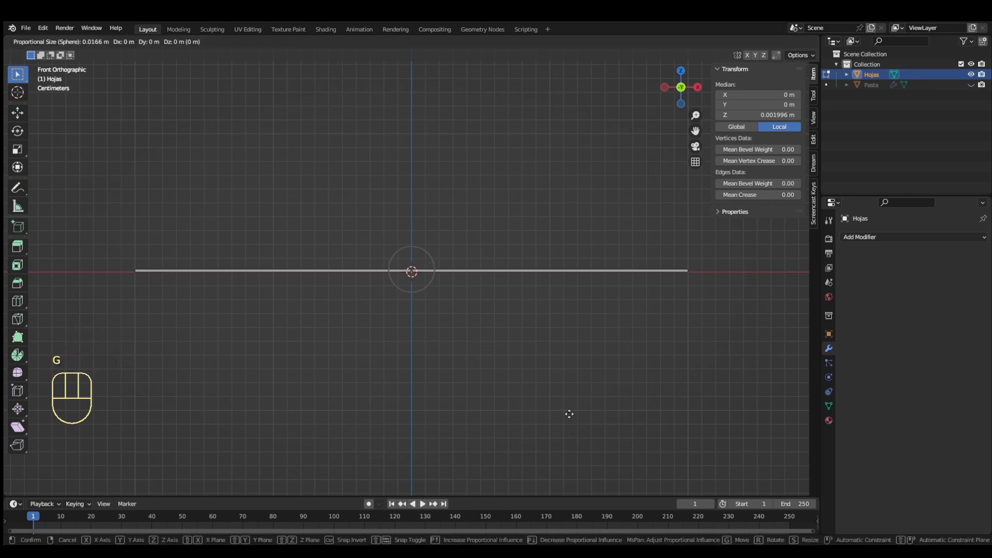
pyautogui.press('z')
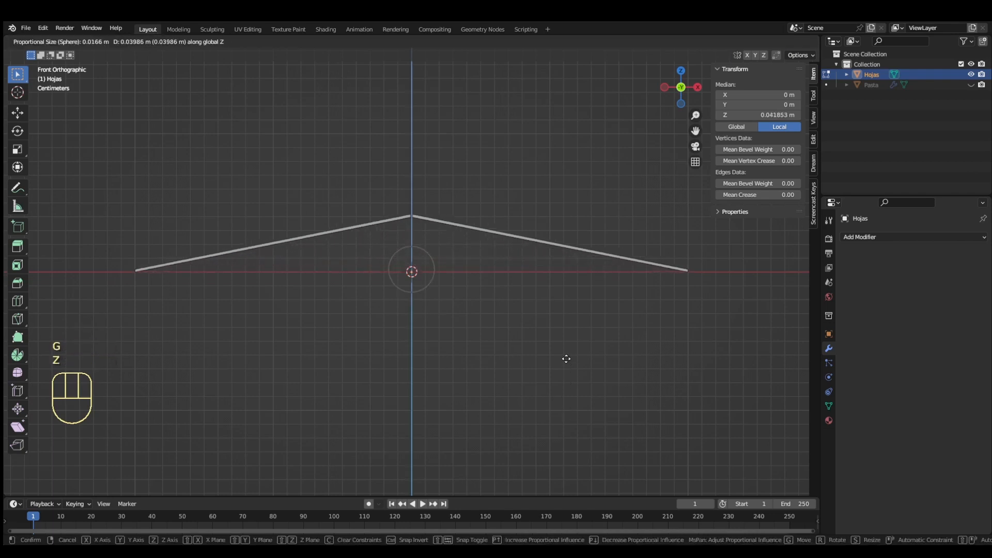
pyautogui.rightClick(566, 358)
# Disable proportional editing and raise the two inner page edges about 0.0987 m along global Z
pyautogui.click(529, 233)
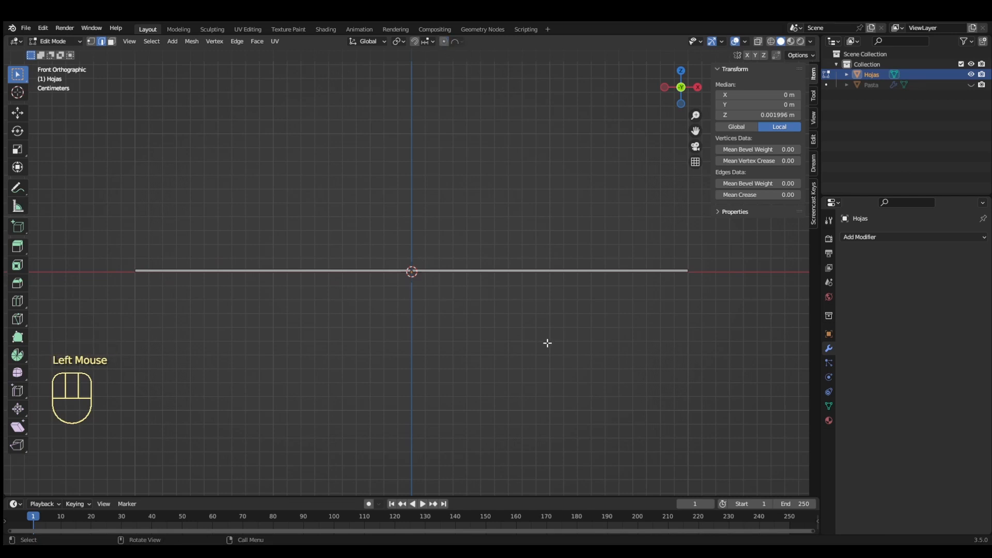
pyautogui.press('g')
pyautogui.press('z')
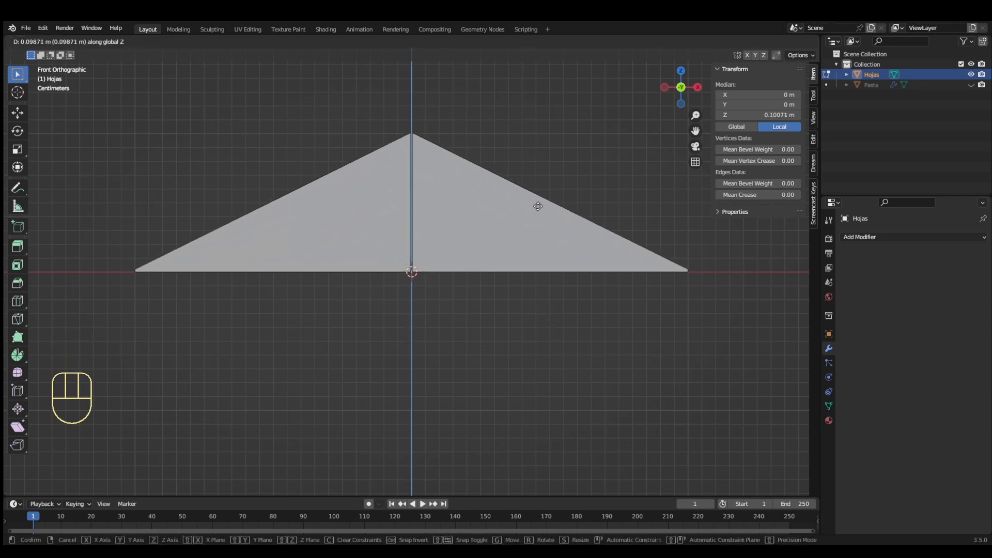
pyautogui.click(538, 206)
pyautogui.moveTo(480, 314); pyautogui.dragTo(483, 348, button='middle')
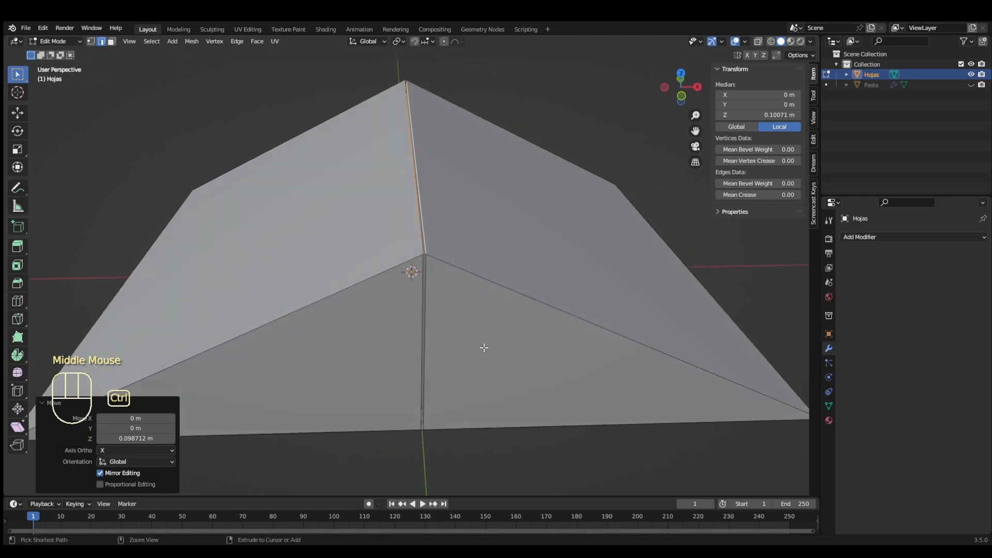
pyautogui.hotkey('ctrl', 'b')
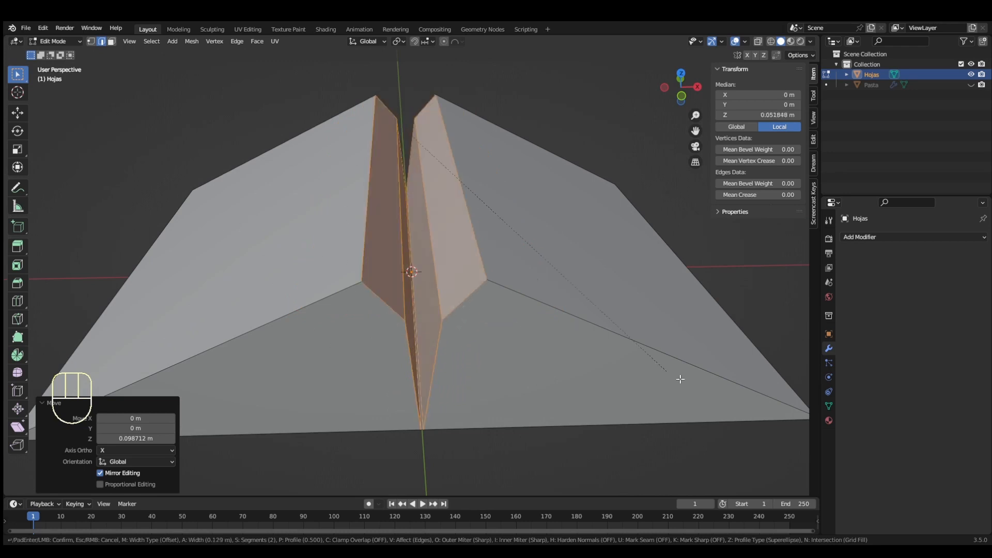
pyautogui.rightClick(565, 327)
# Bevel the two raised inner page edges with 10 segments and a width of about 0.917 m to round both page blocks
pyautogui.scroll(-4, 568, 328)
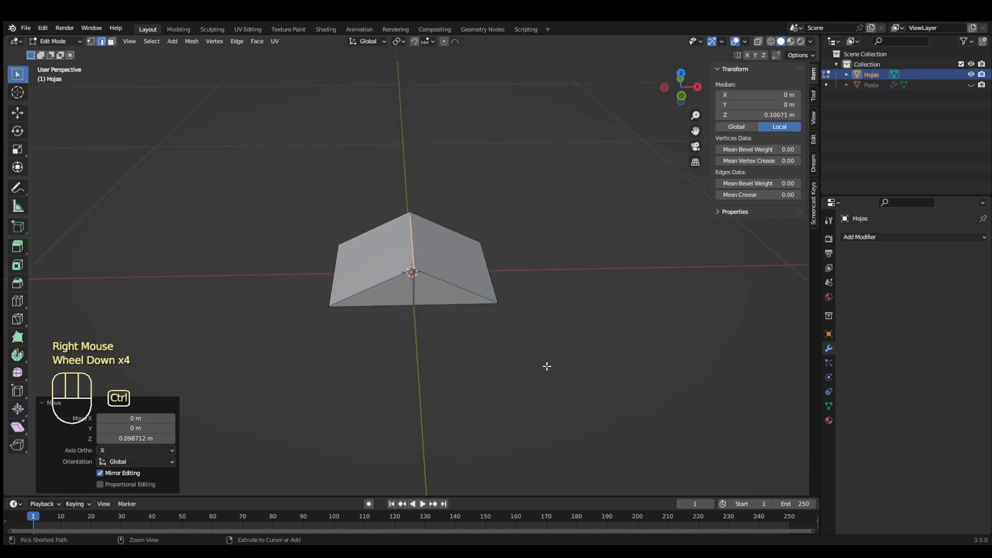
pyautogui.hotkey('ctrl', 'b')
pyautogui.scroll(2, 671, 429)
pyautogui.scroll(1, 743, 447)
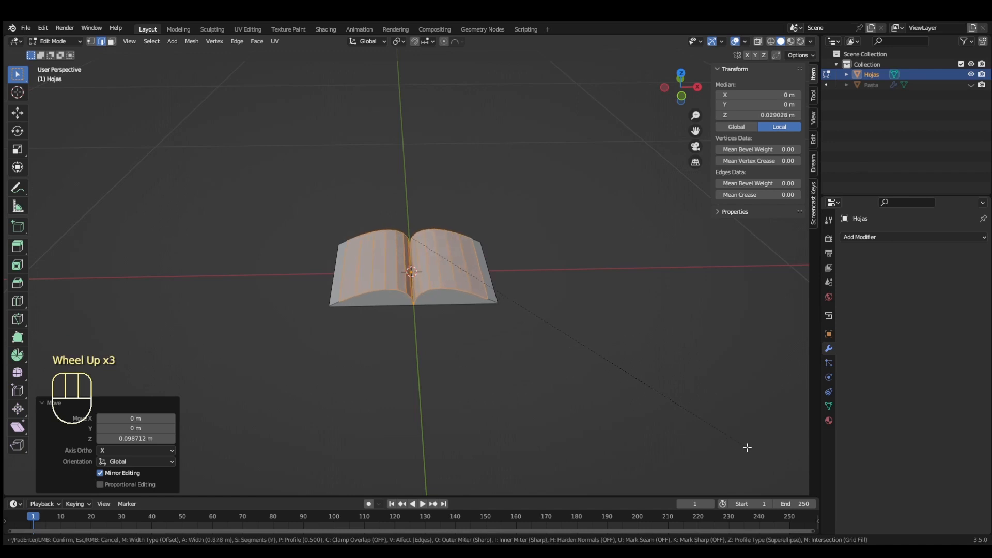
pyautogui.scroll(2, 745, 448)
pyautogui.scroll(-1, 749, 452)
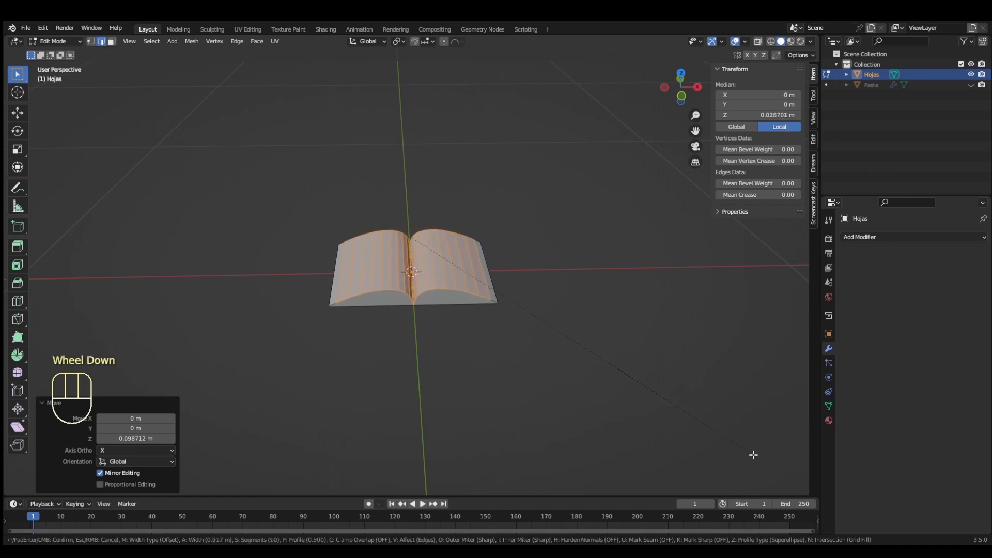
pyautogui.click(753, 455)
pyautogui.scroll(3, 568, 366)
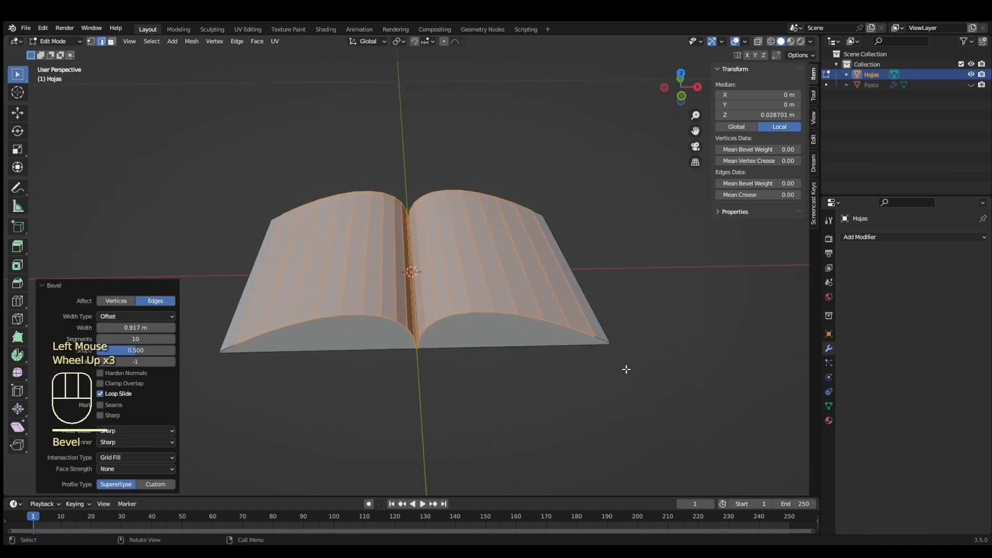
pyautogui.moveTo(568, 361)
pyautogui.mouseDown(button='middle')
pyautogui.moveTo(575, 328)
pyautogui.moveTo(583, 364)
pyautogui.mouseUp(button='middle')
pyautogui.click(580, 389)
# Leave edit mode on Hojas and unhide the Pasta cover to compare the pages with it
pyautogui.press('Tab')
pyautogui.moveTo(568, 403); pyautogui.dragTo(553, 367, button='middle')
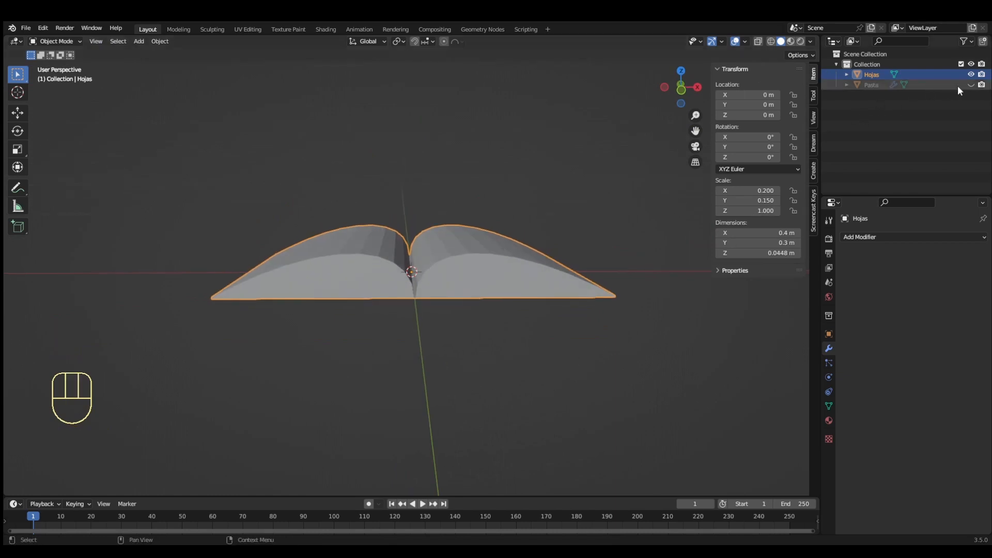
pyautogui.click(971, 84)
pyautogui.scroll(2, 594, 331)
pyautogui.moveTo(568, 346); pyautogui.dragTo(566, 343, button='middle')
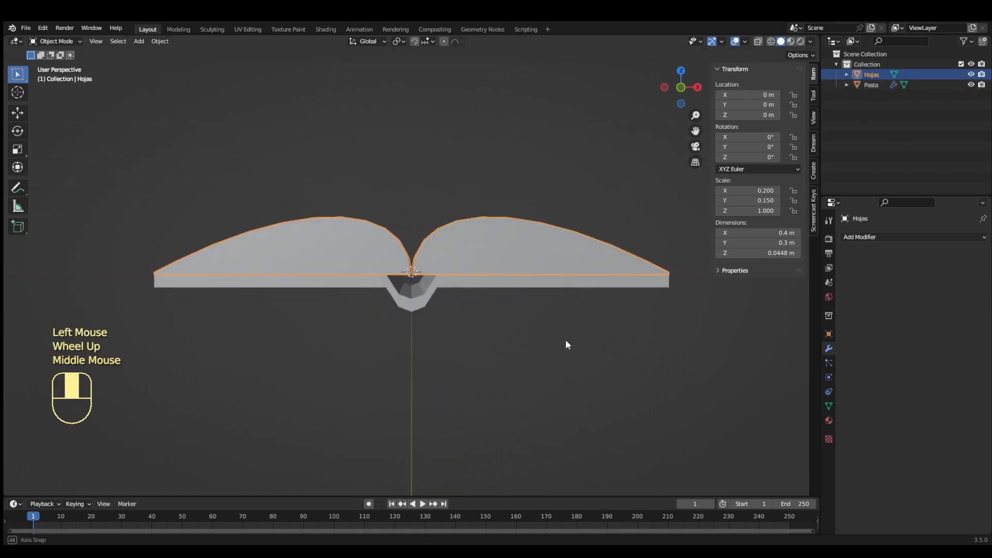
pyautogui.moveTo(456, 368); pyautogui.dragTo(473, 415, button='middle')
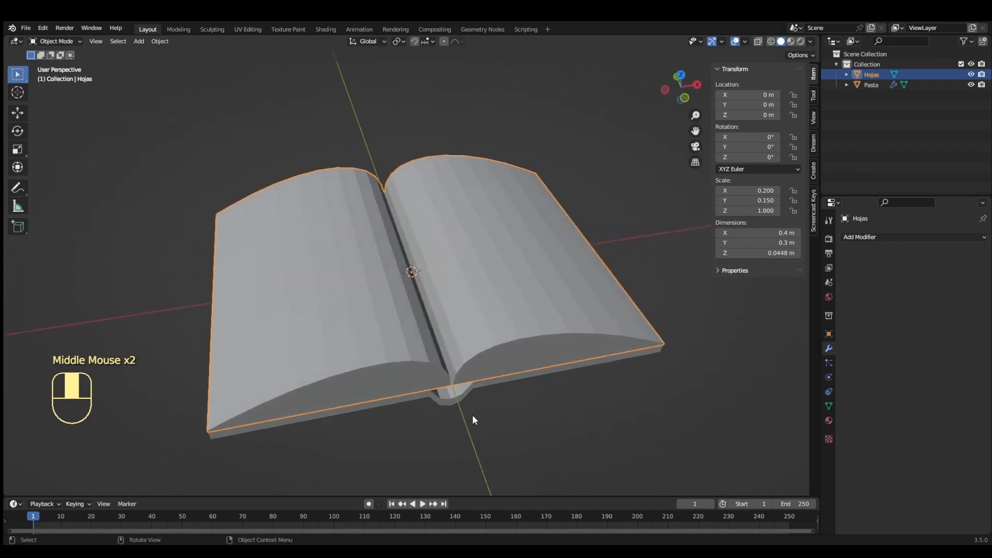
# Scale Hojas down uniformly to about 0.95 of its size so the pages sit inside the cover's border
pyautogui.press('s')
pyautogui.click(568, 302)
pyautogui.moveTo(568, 302); pyautogui.dragTo(438, 335, button='middle')
pyautogui.press('s')
pyautogui.click(663, 405)
pyautogui.click(567, 408)
# Lower the two outer side edges of the Pasta cover about 0.0177 m along global Z in edit mode
pyautogui.click(441, 323)
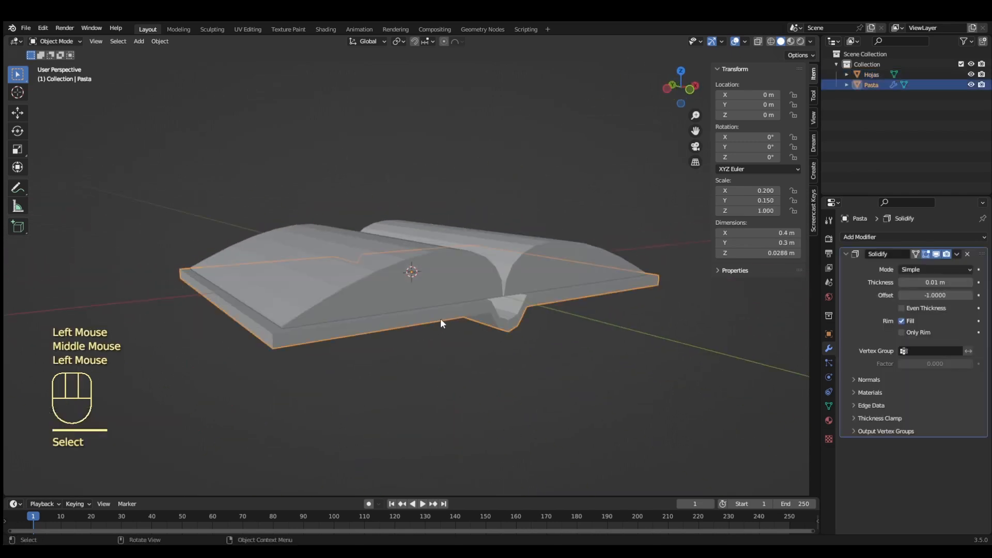
pyautogui.press('Tab')
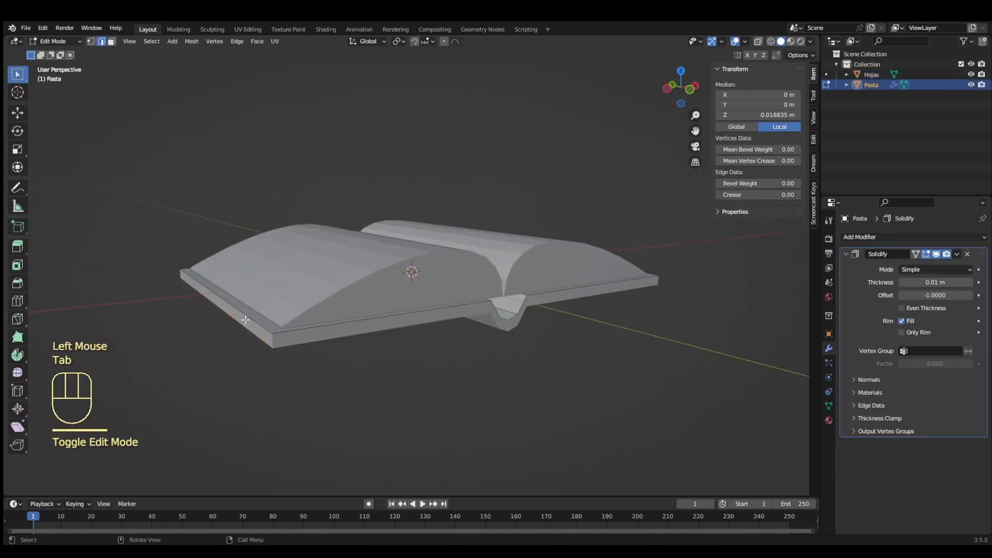
pyautogui.click(310, 349)
pyautogui.moveTo(490, 390); pyautogui.dragTo(397, 388, button='middle')
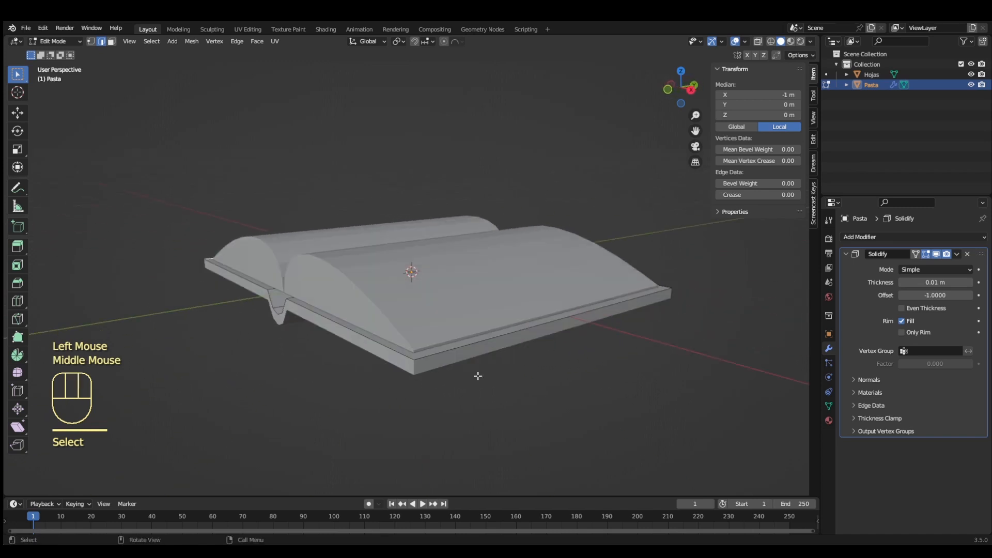
pyautogui.keyDown('shift'); pyautogui.click(482, 347); pyautogui.keyUp('shift')
pyautogui.moveTo(458, 395); pyautogui.dragTo(504, 381, button='middle')
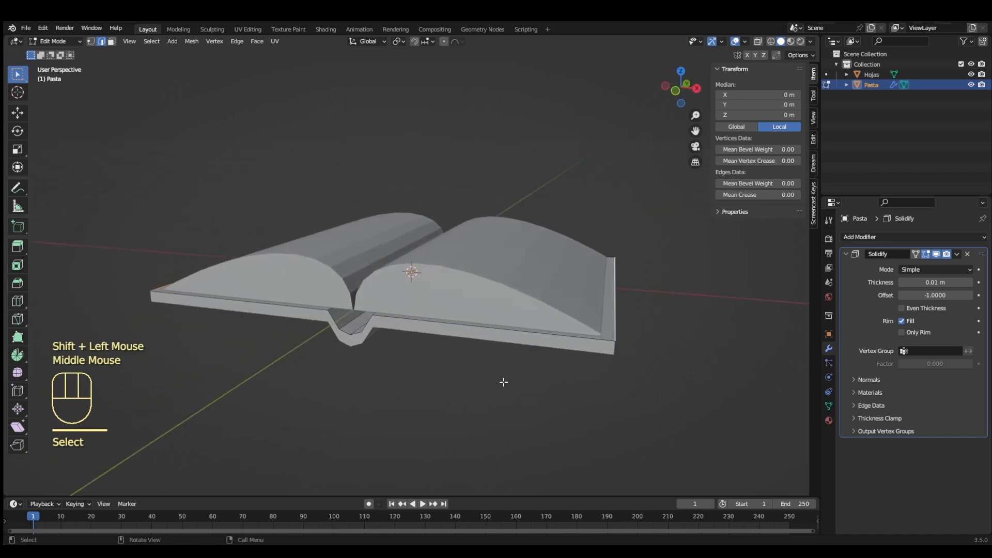
pyautogui.press('KP_1')
pyautogui.press('g')
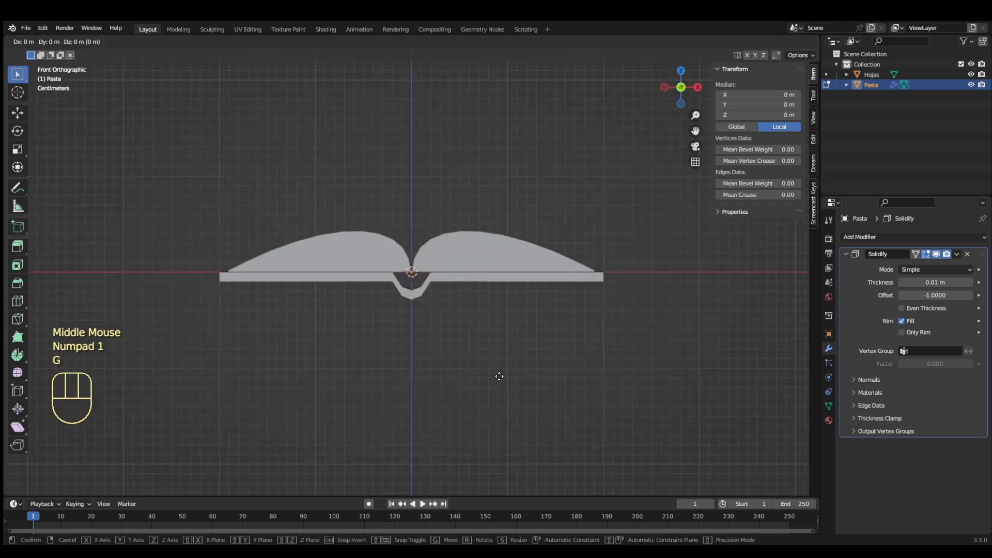
pyautogui.press('z')
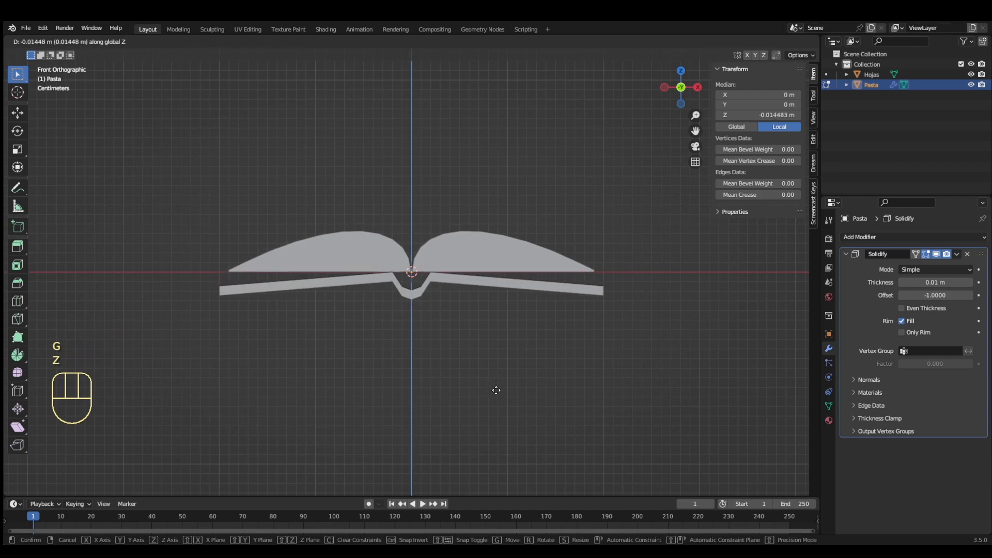
pyautogui.click(495, 393)
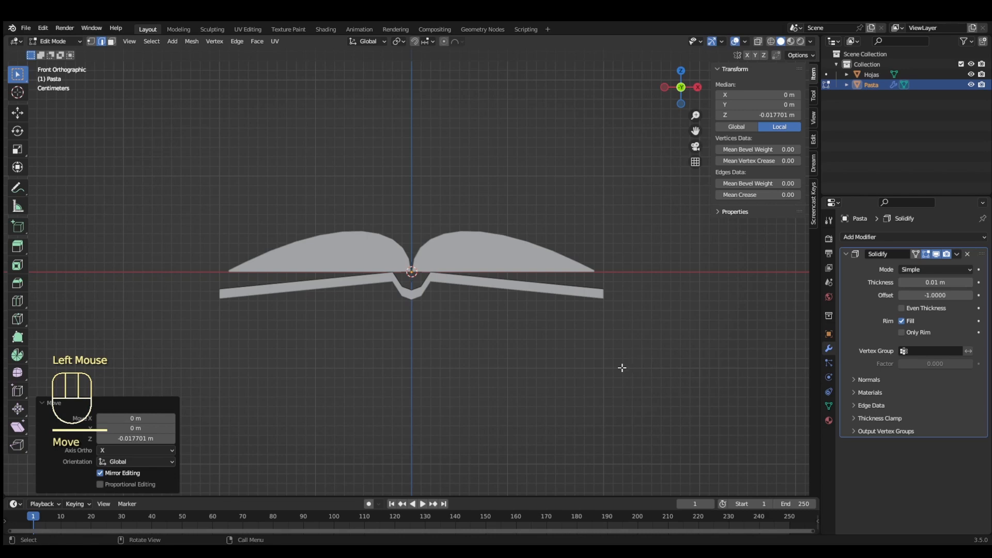
pyautogui.press('Tab')
# Select the whole left page block of Hojas in edit mode and rotate it about -5.75° in front view
pyautogui.moveTo(607, 372); pyautogui.dragTo(640, 380, button='middle')
pyautogui.click(526, 240)
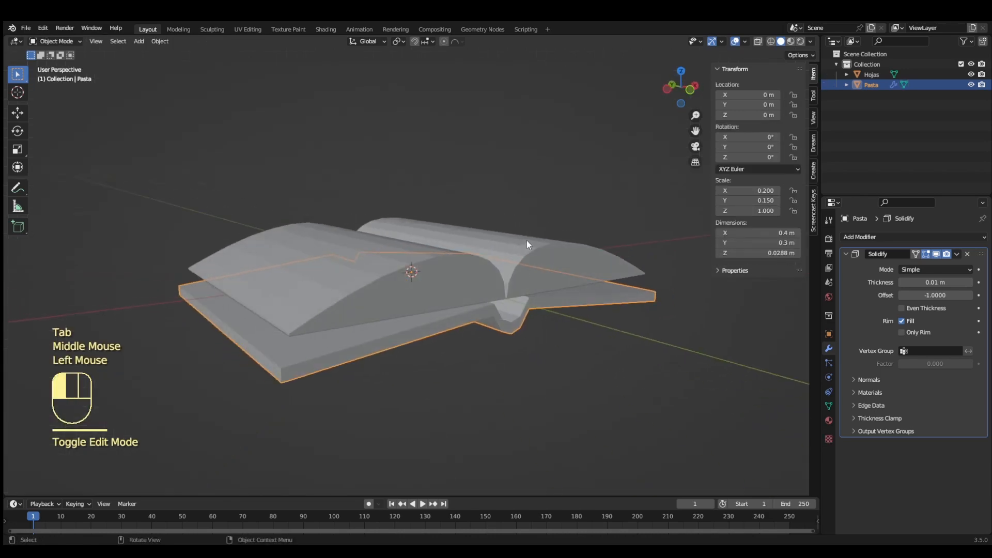
pyautogui.press('Tab')
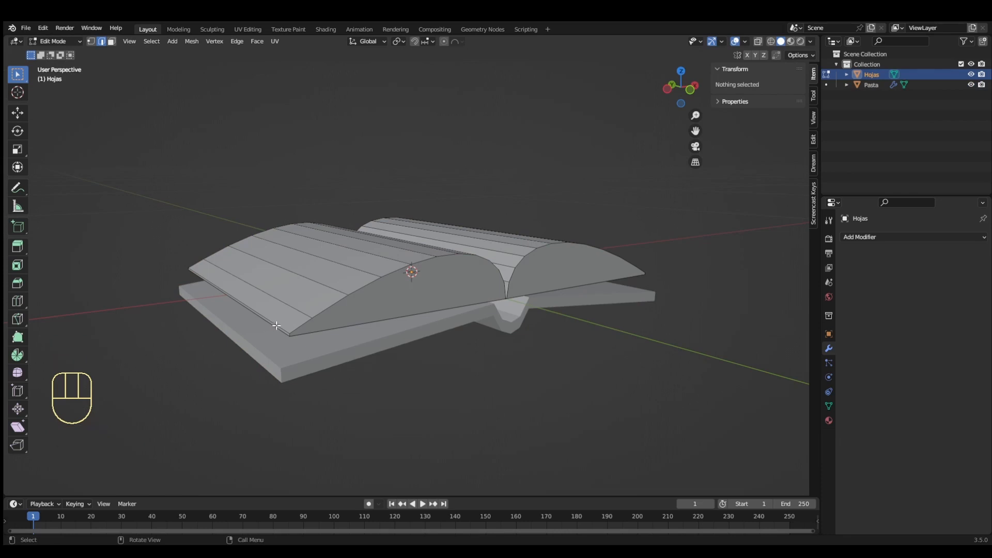
pyautogui.moveTo(509, 366); pyautogui.dragTo(487, 377, button='middle')
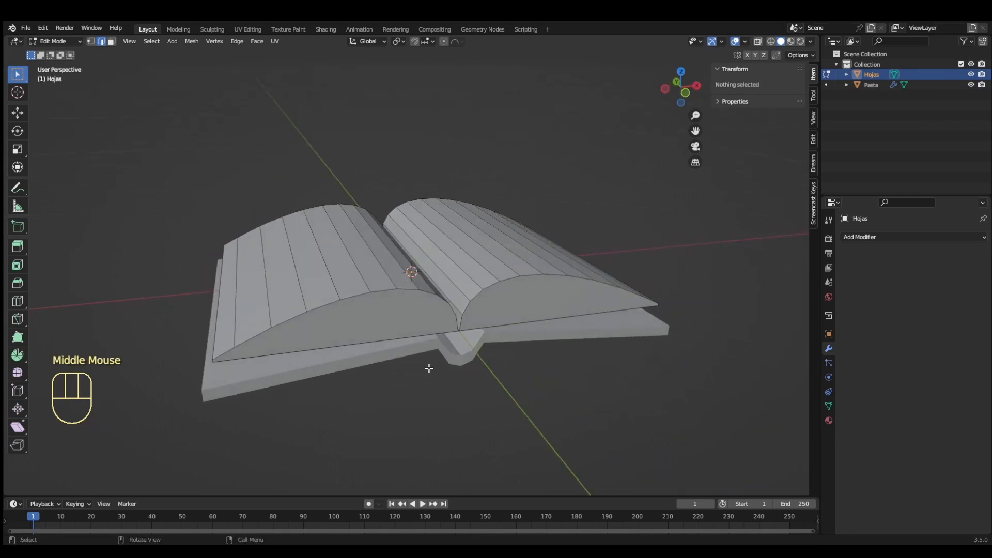
pyautogui.click(355, 266)
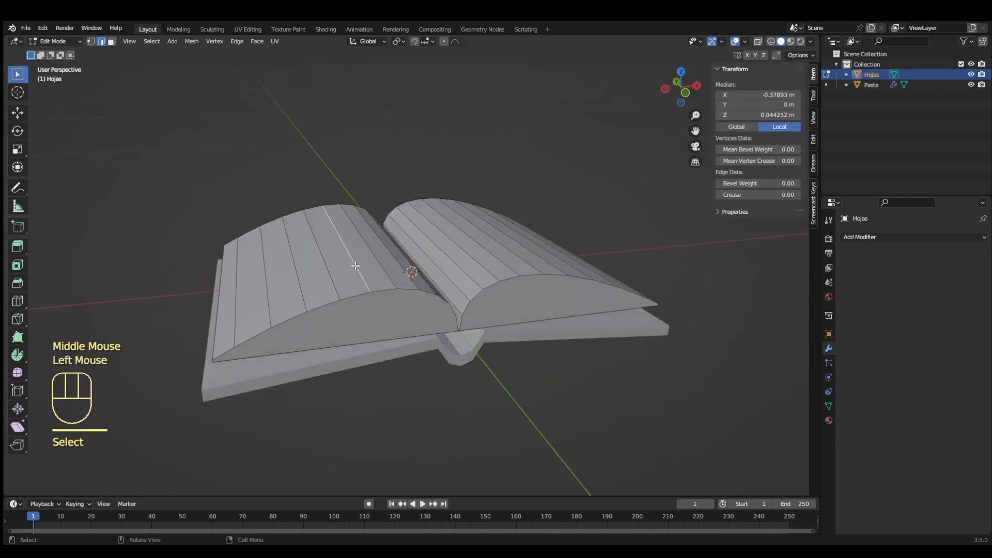
pyautogui.press('ctrl+KP_Add')
pyautogui.press('ctrl+KP_Add')
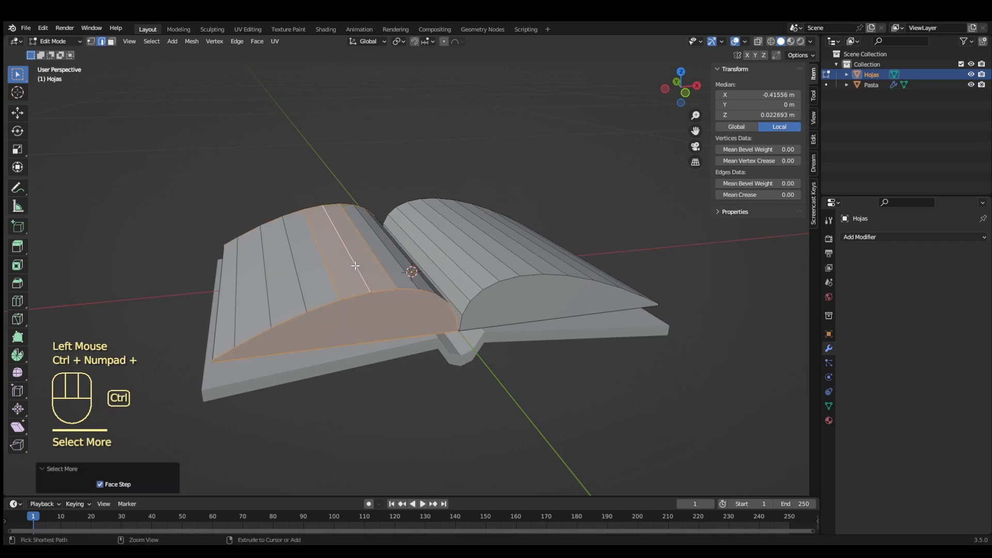
pyautogui.scroll(4, 612, 348)
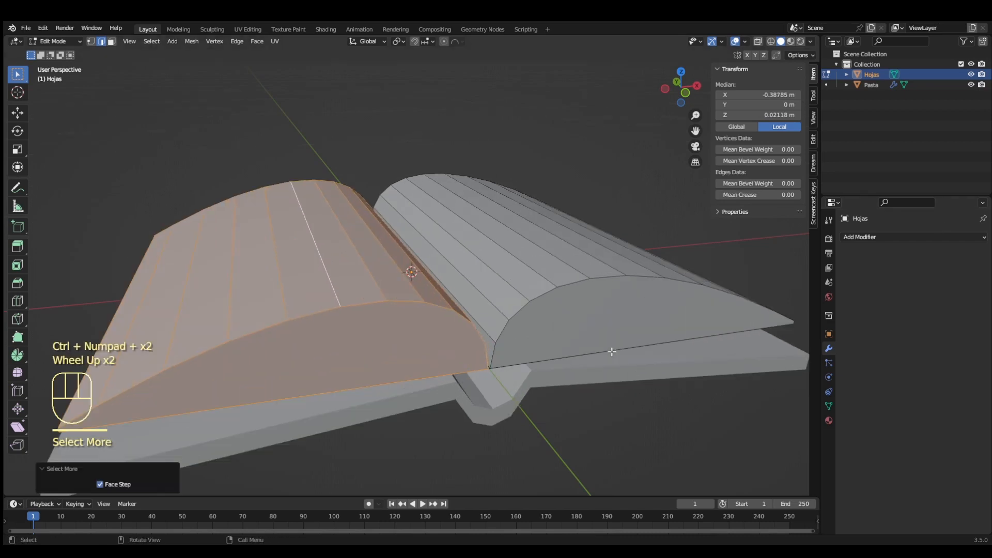
pyautogui.moveTo(611, 349)
pyautogui.mouseDown(button='middle')
pyautogui.moveTo(594, 374)
pyautogui.moveTo(602, 367)
pyautogui.mouseUp(button='middle')
pyautogui.press('KP_1')
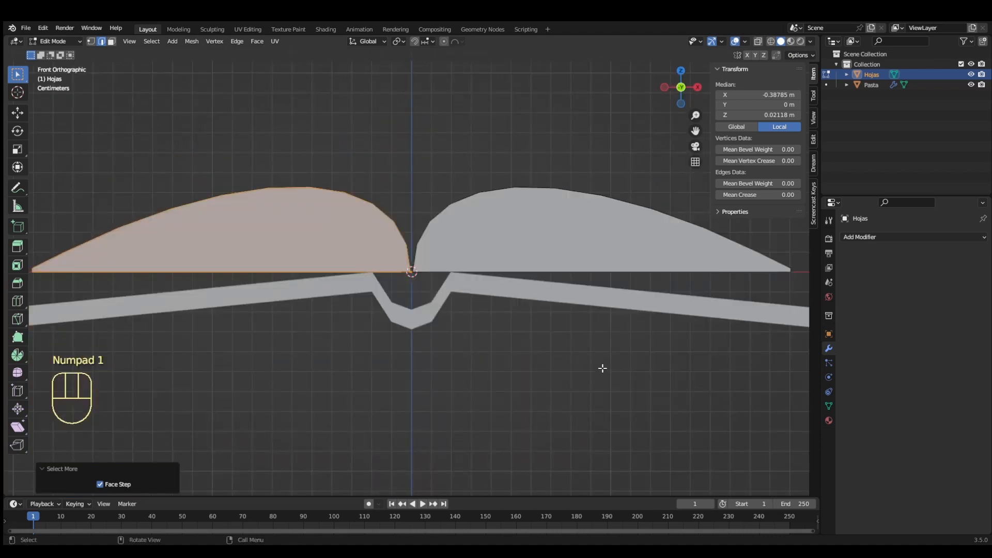
pyautogui.scroll(-1, 602, 368)
pyautogui.press('r')
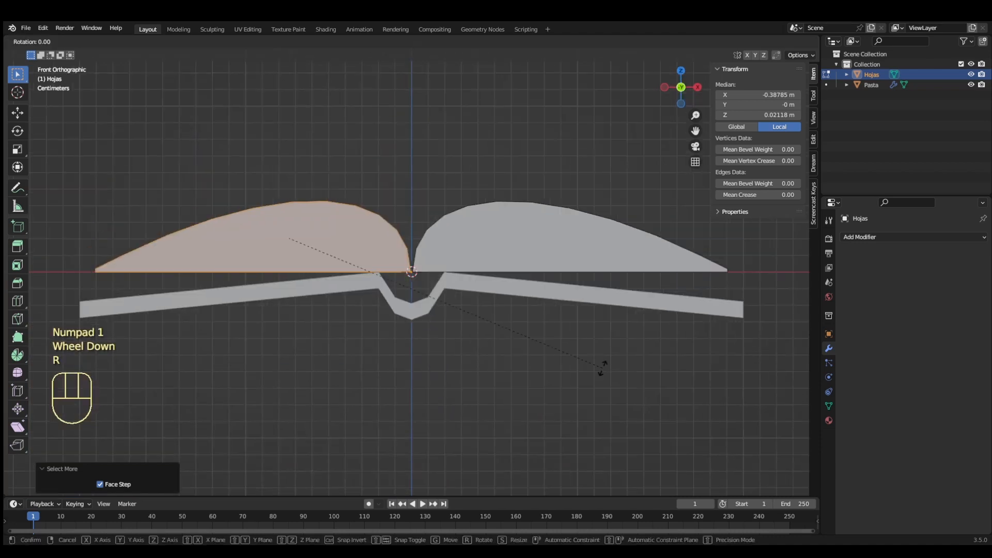
pyautogui.click(608, 334)
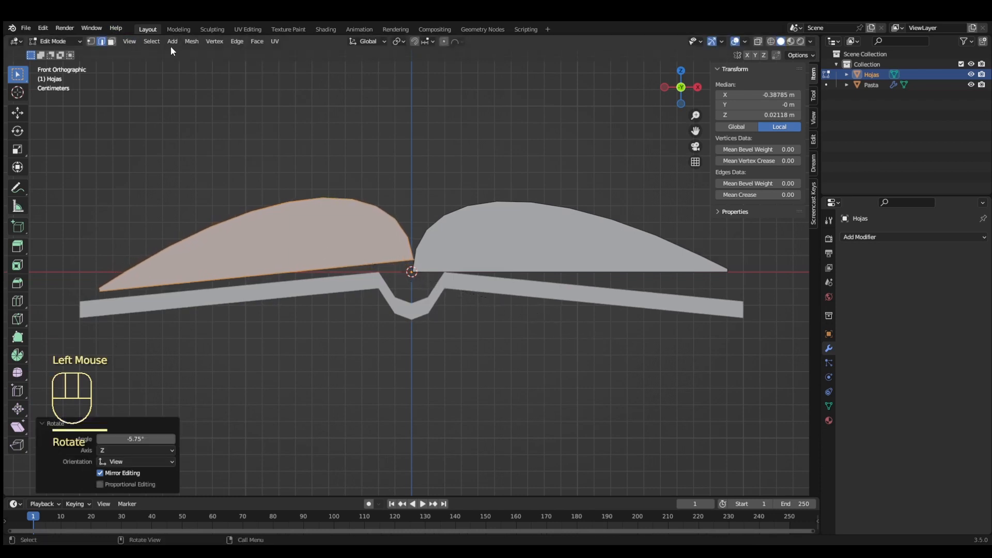
# Invert the selection to the right page block and rotate it about 5.7° to match the cover's slope
pyautogui.click(150, 42)
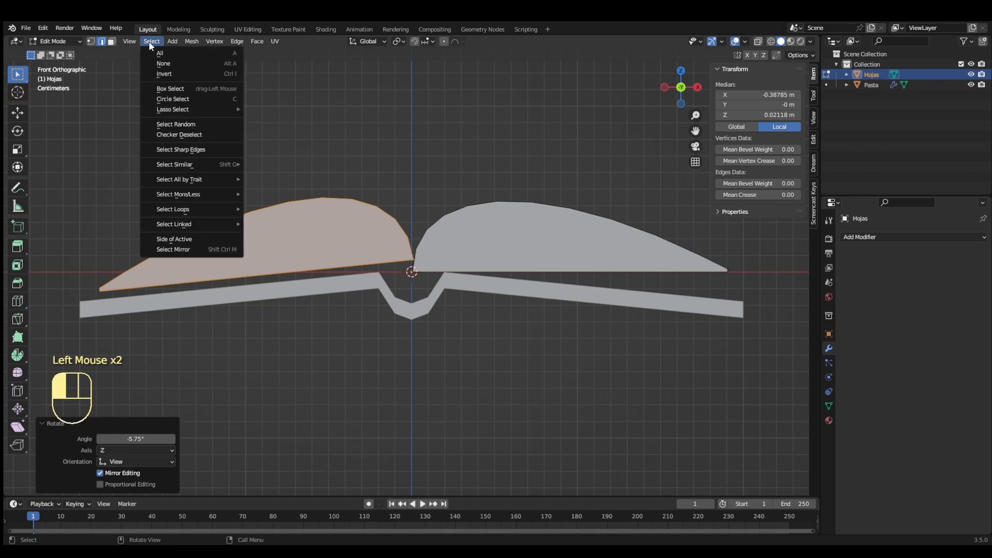
pyautogui.click(160, 74)
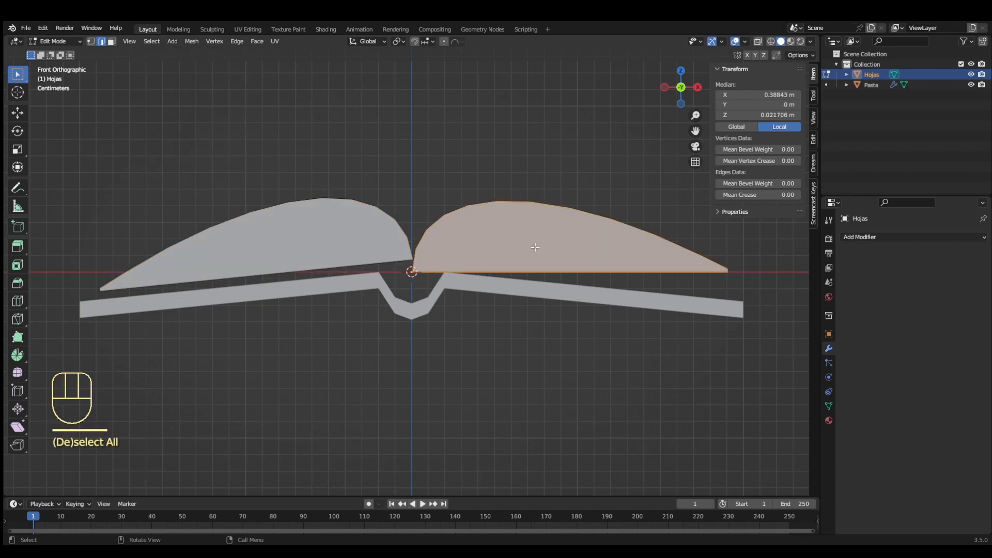
pyautogui.press('r')
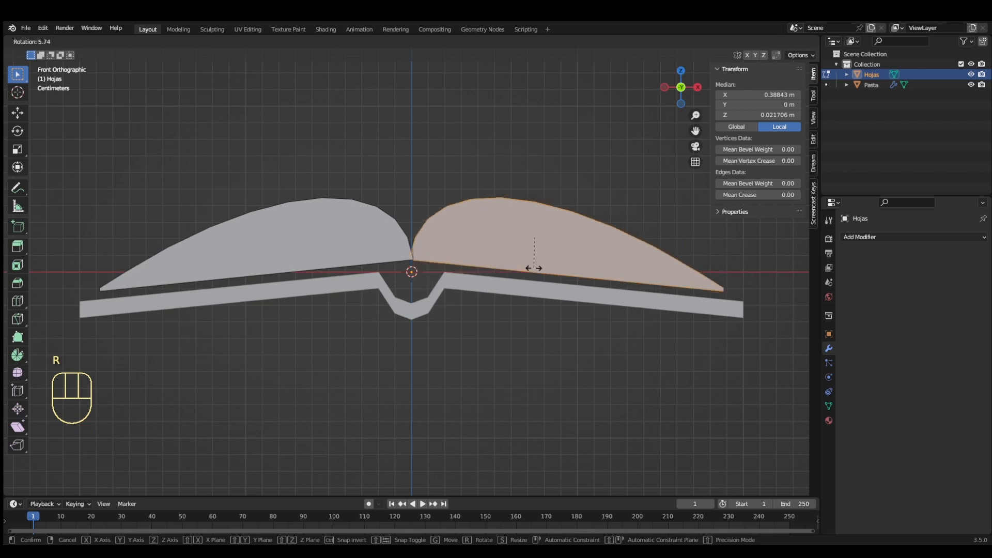
pyautogui.click(532, 306)
# Select both linked page blocks, lower them about 0.0047 m along global Z onto the cover, and leave edit mode
pyautogui.keyDown('shift'); pyautogui.click(248, 276); pyautogui.keyUp('shift')
pyautogui.click(308, 183)
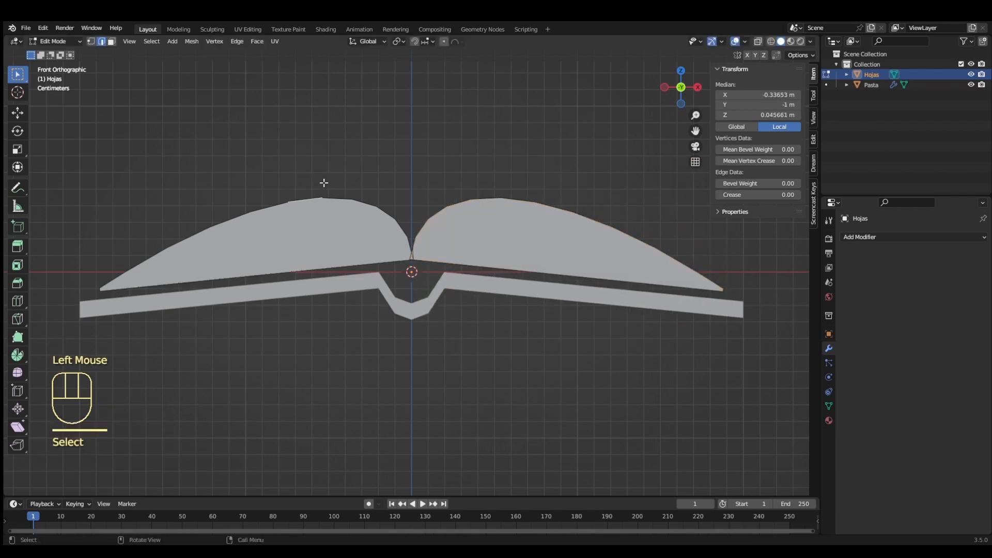
pyautogui.press('l')
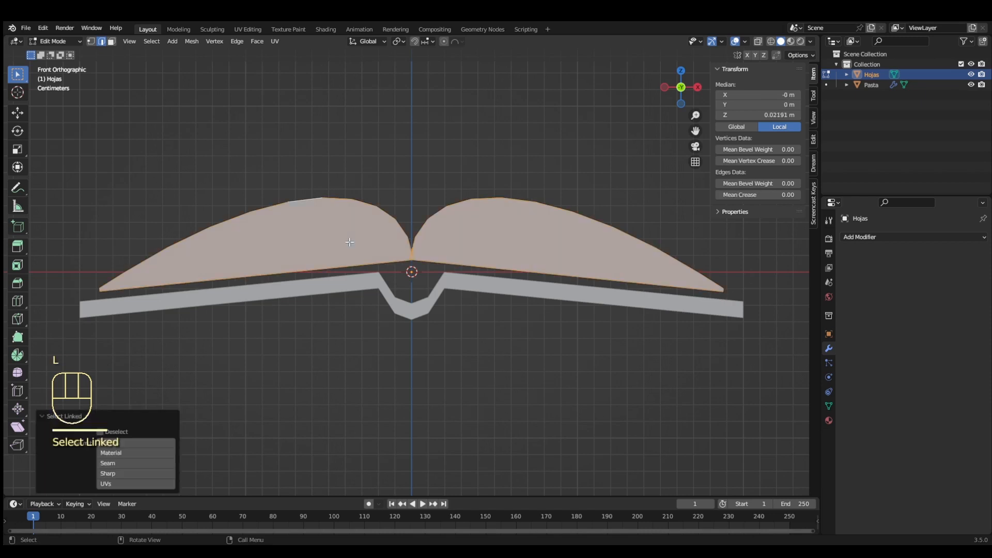
pyautogui.press('g')
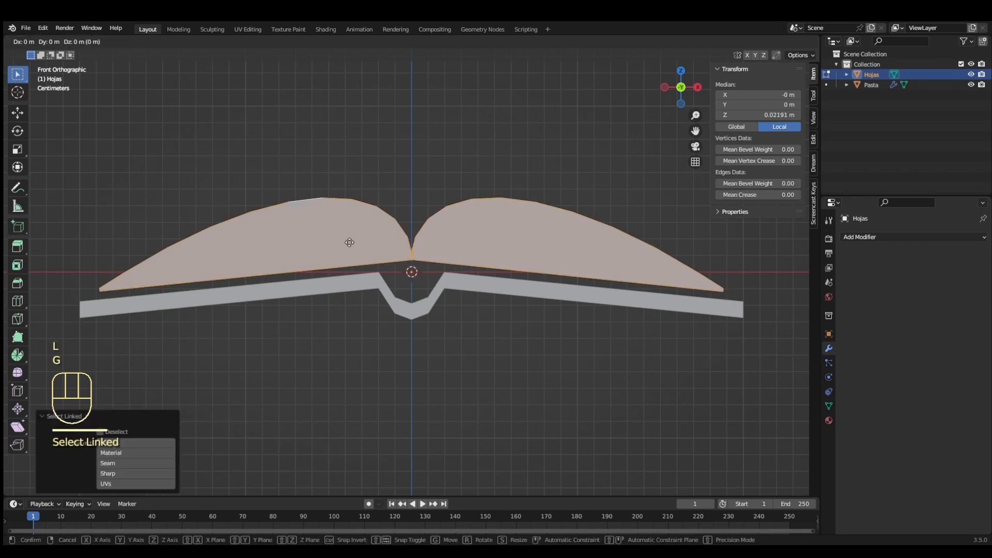
pyautogui.click(351, 250)
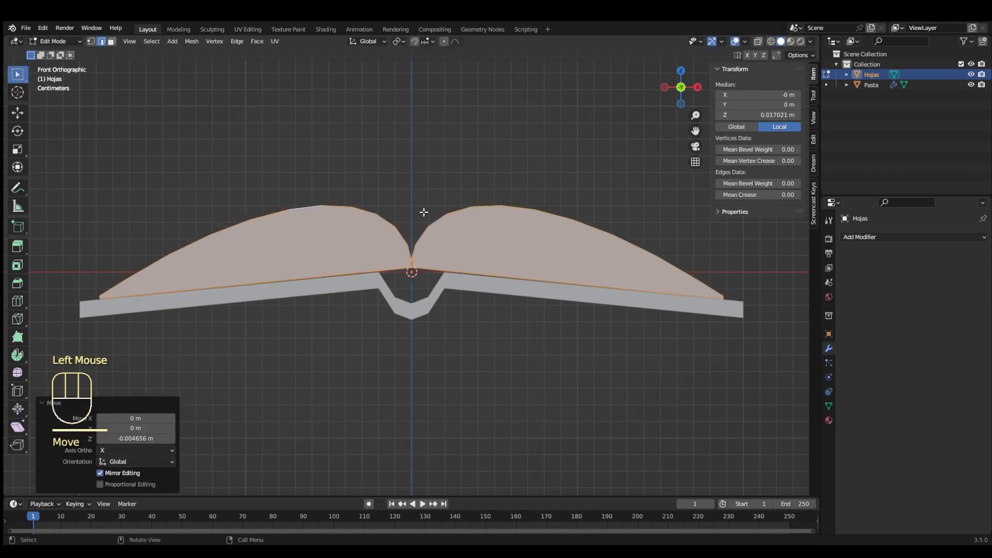
pyautogui.press('Tab')
pyautogui.moveTo(424, 212); pyautogui.dragTo(589, 292, button='middle')
pyautogui.scroll(-2, 475, 243)
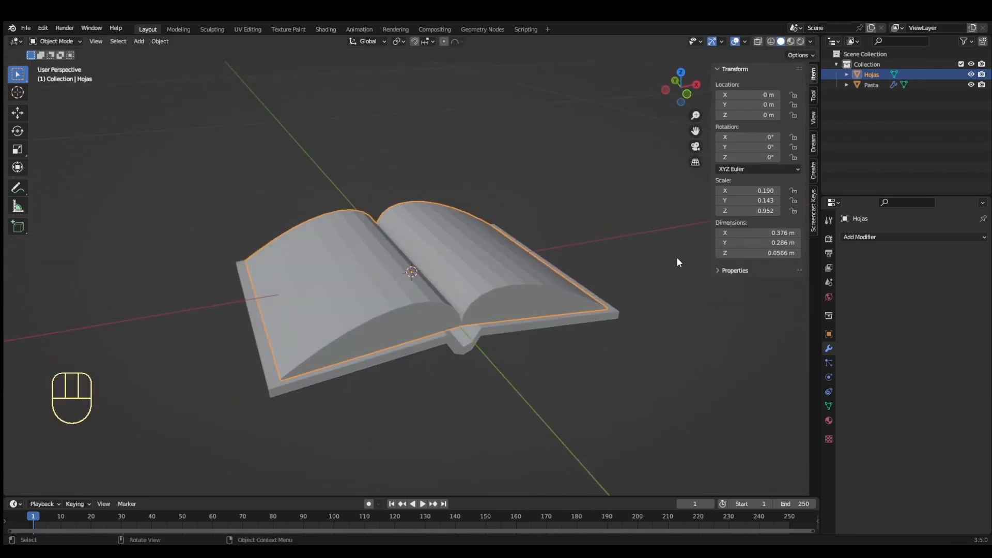
# Select the whole right page block of Hojas in edit mode and move it away from the left block and the cover
pyautogui.scroll(2, 498, 345)
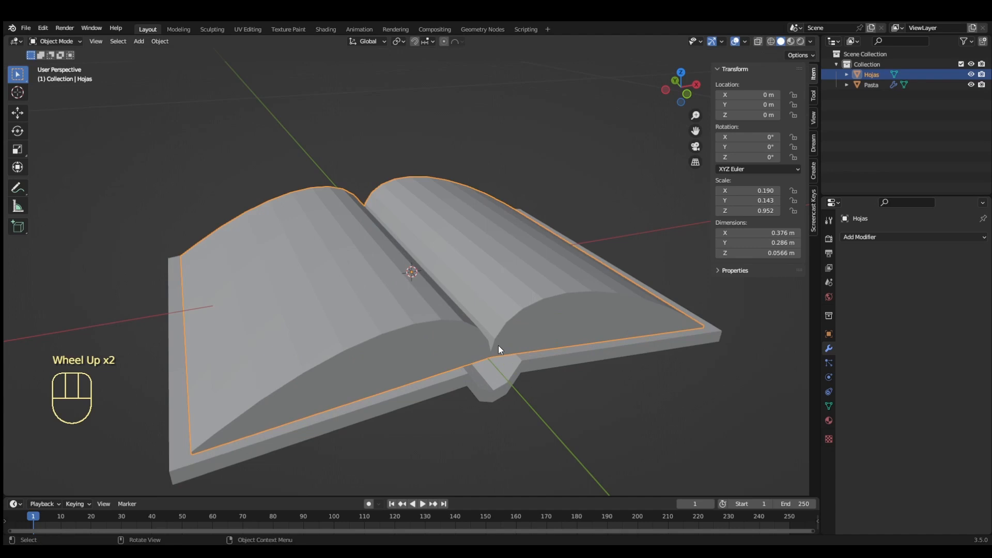
pyautogui.press('Tab')
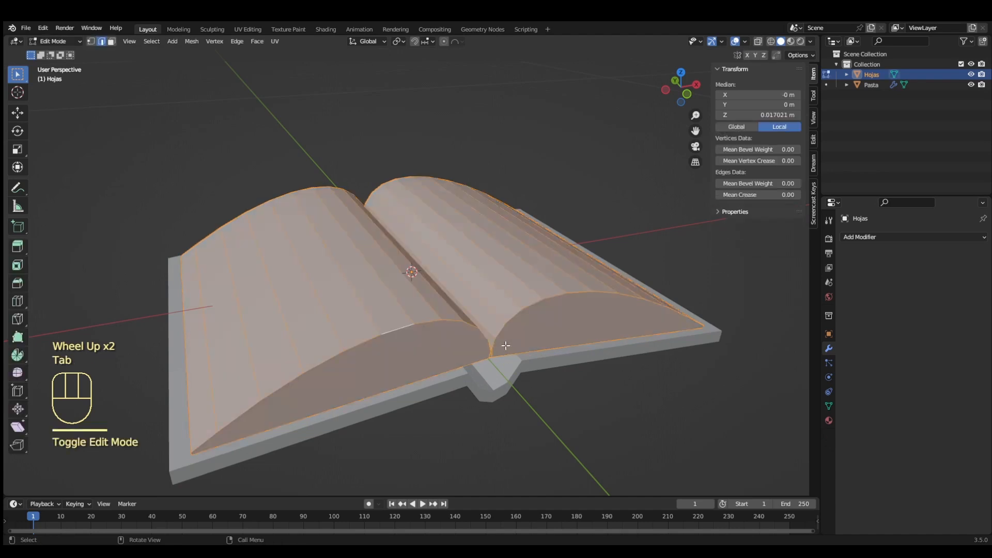
pyautogui.scroll(1, 629, 387)
pyautogui.moveTo(628, 387); pyautogui.dragTo(603, 384, button='middle')
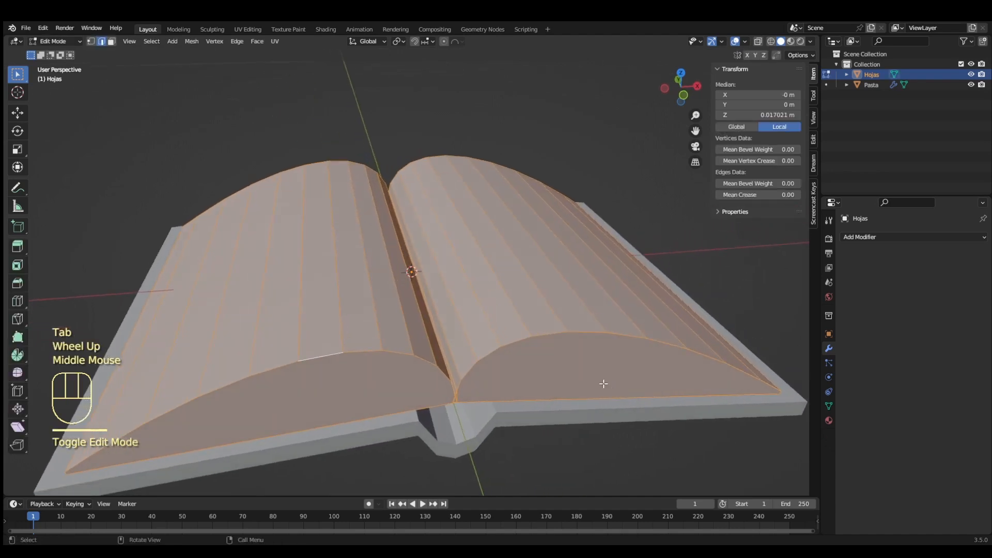
pyautogui.click(531, 236)
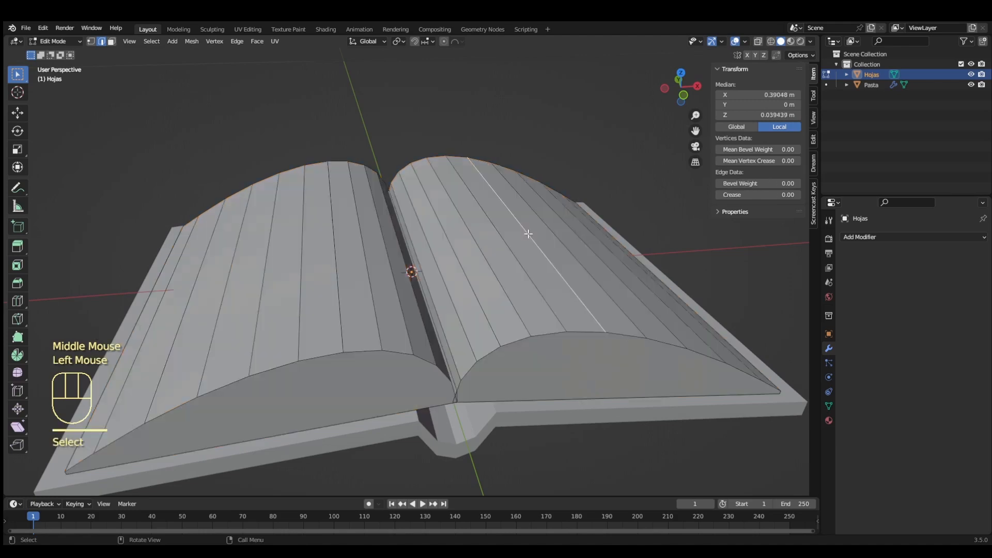
pyautogui.press('ctrl+KP_Add')
pyautogui.press('ctrl+KP_Add')
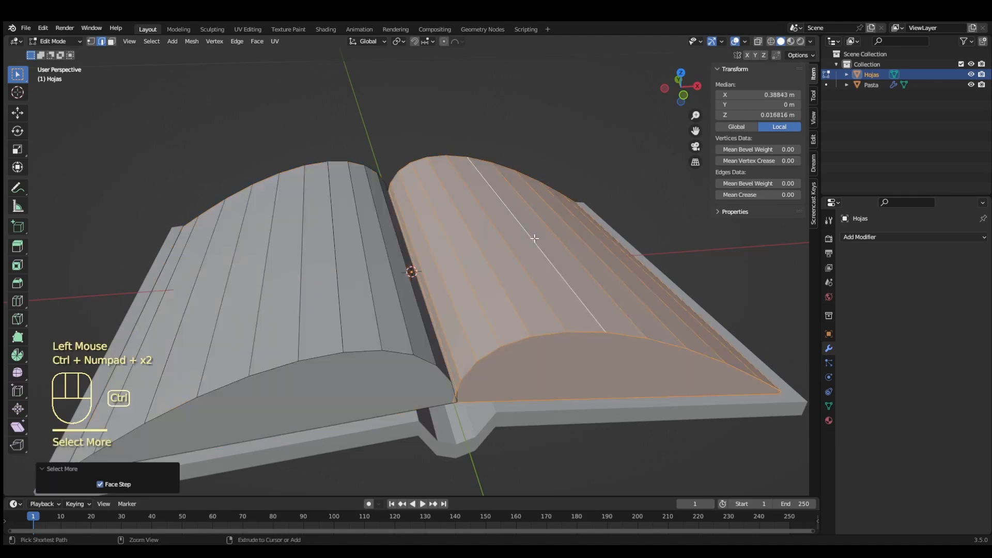
pyautogui.press('g')
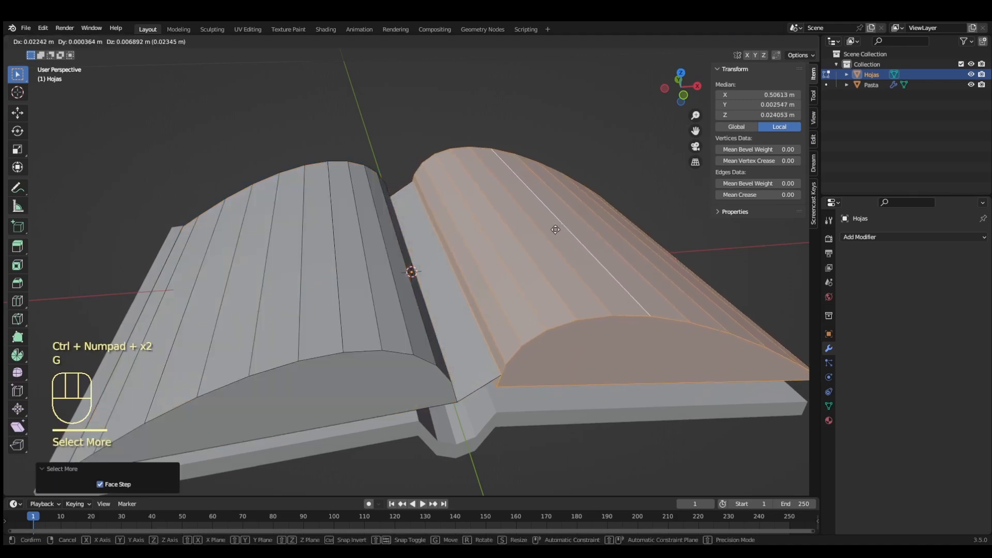
pyautogui.click(544, 234)
# Delete the face that bridges the left and right page blocks near the spine
pyautogui.moveTo(544, 234); pyautogui.dragTo(517, 340, button='middle')
pyautogui.click(427, 266)
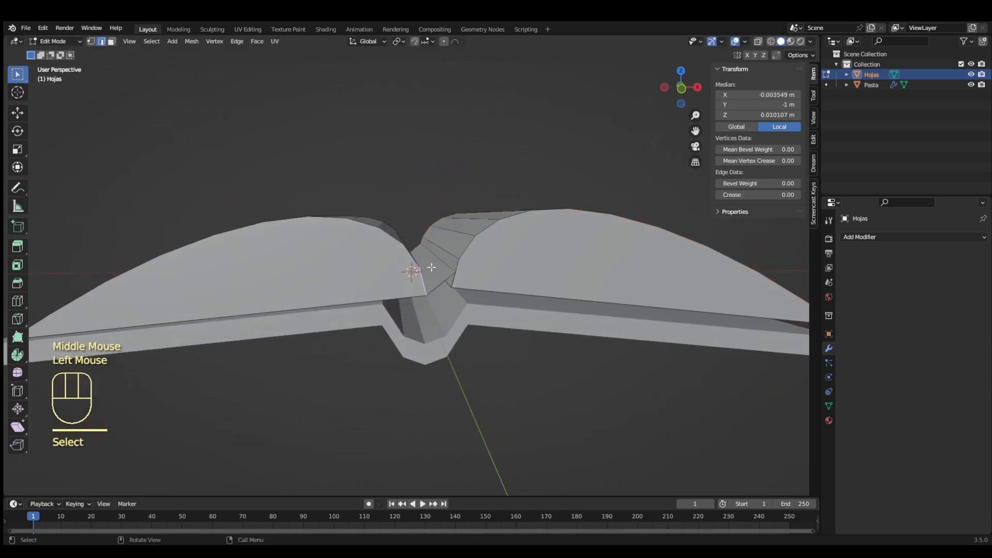
pyautogui.click(431, 267)
pyautogui.click(110, 42)
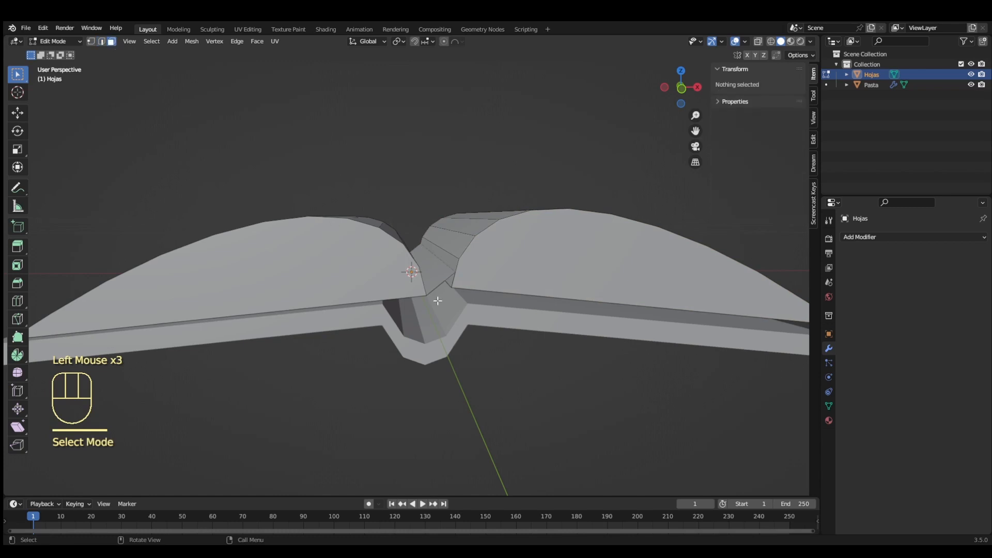
pyautogui.click(433, 271)
pyautogui.press('x')
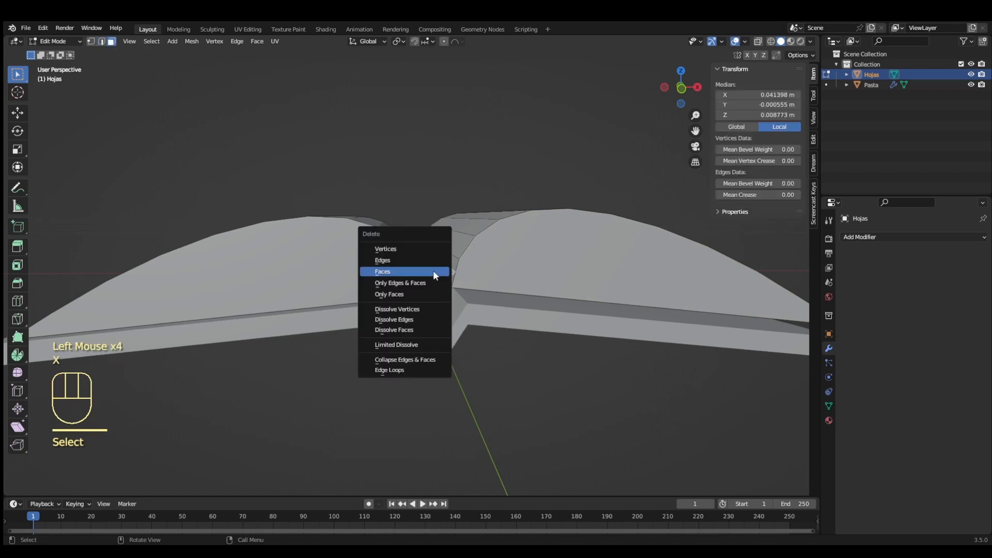
pyautogui.click(433, 271)
# Select the linked right page block in front view and move it back onto the cover, with its inner corner at the spine centre
pyautogui.moveTo(436, 272); pyautogui.dragTo(462, 302, button='middle')
pyautogui.press('KP_1')
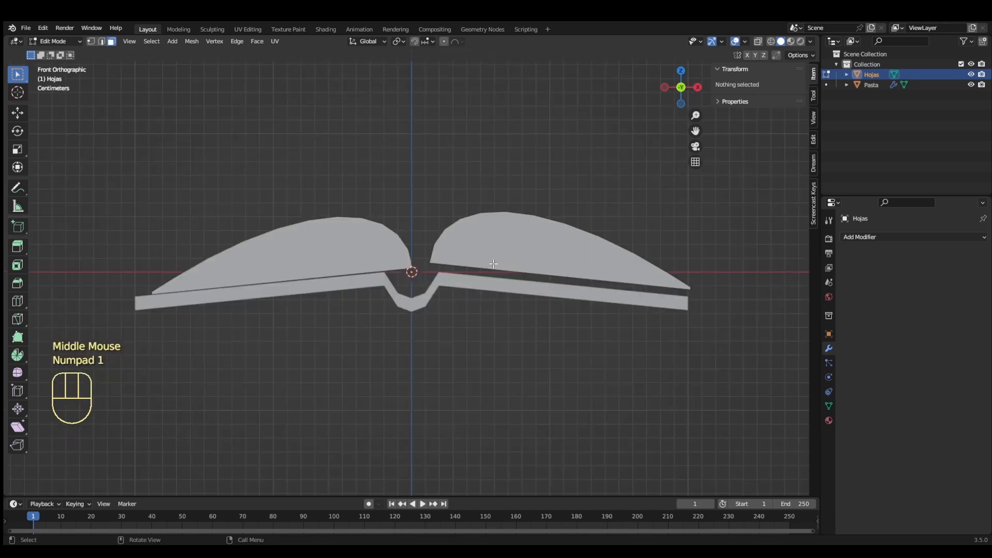
pyautogui.press('l')
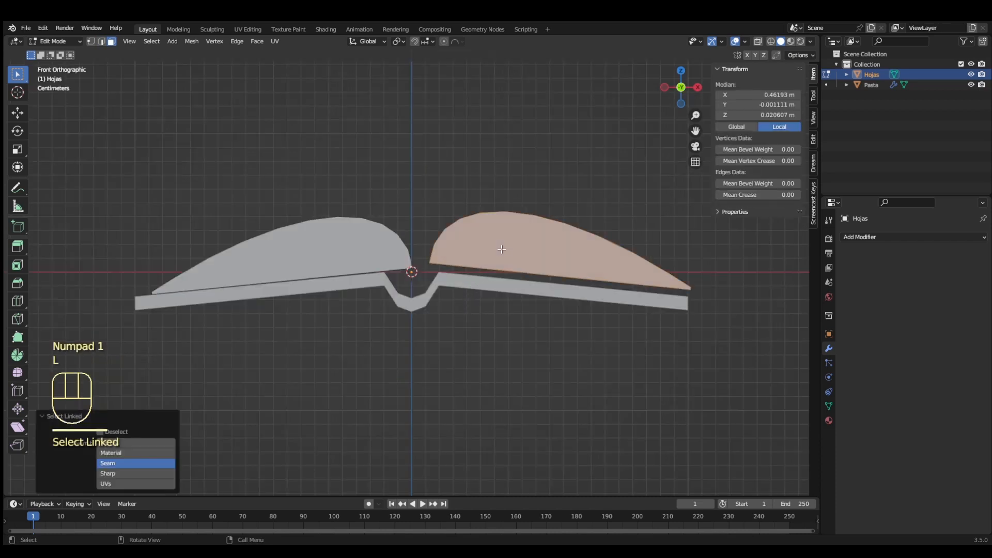
pyautogui.scroll(8, 434, 289)
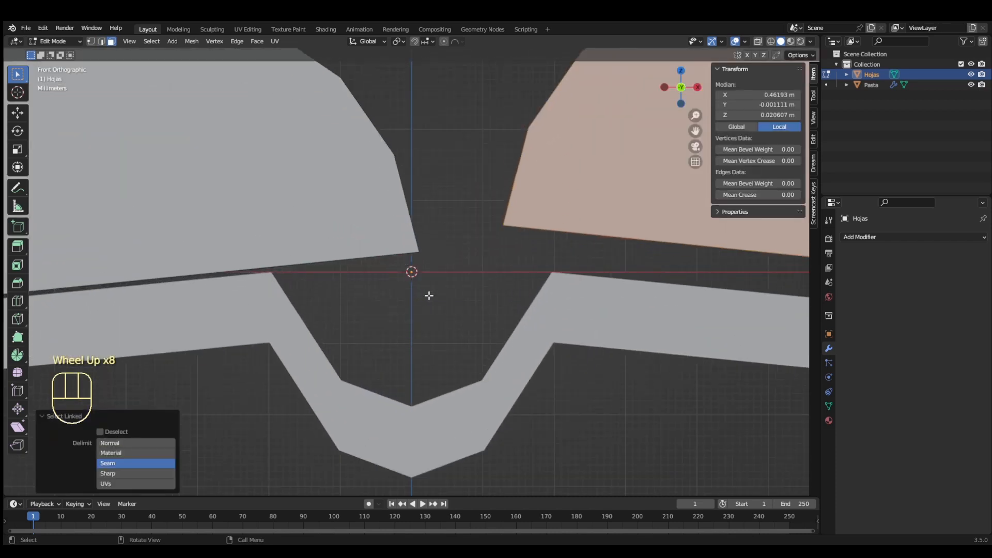
pyautogui.press('g')
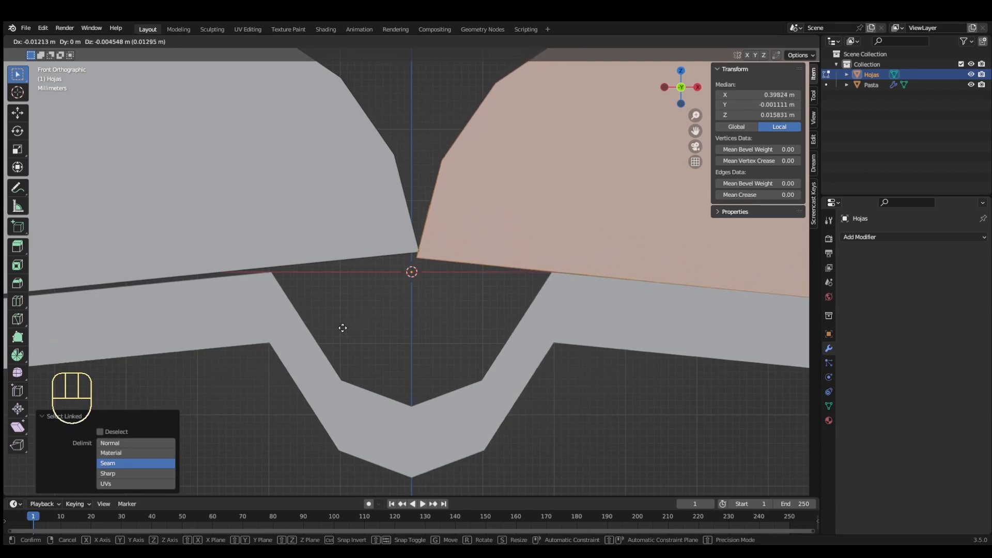
pyautogui.click(338, 328)
# Move the linked left page block about 0.0008 m along -X and 0.0007 m down to meet the right block, and leave edit mode
pyautogui.click(302, 164)
pyautogui.press('l')
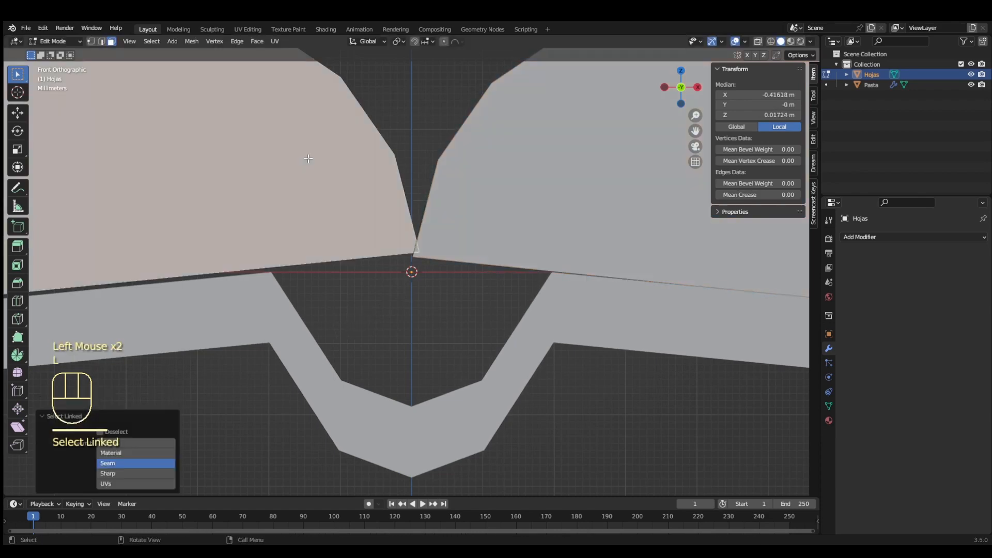
pyautogui.press('g')
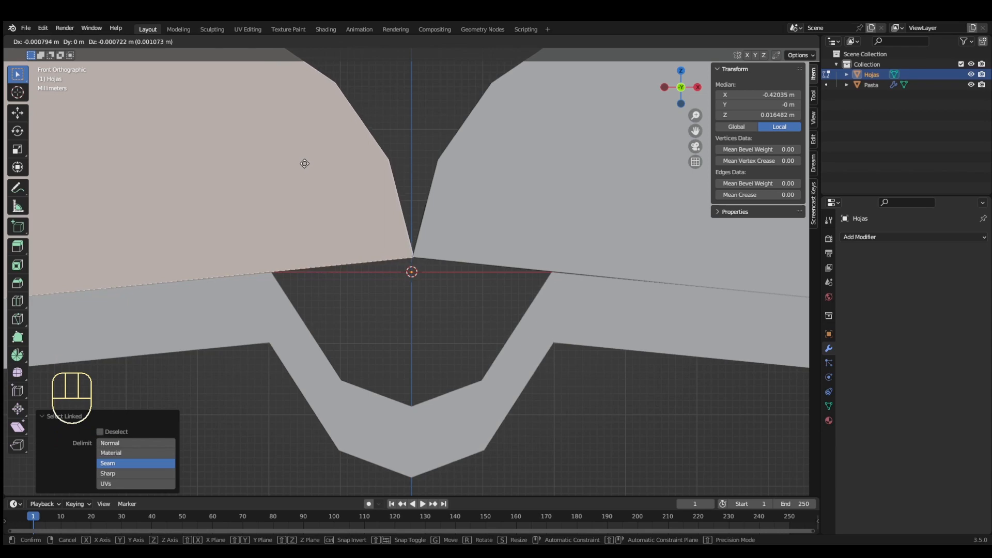
pyautogui.click(303, 162)
pyautogui.scroll(-3, 303, 163)
pyautogui.moveTo(304, 162); pyautogui.dragTo(517, 223, button='middle')
pyautogui.scroll(-2, 516, 223)
pyautogui.press('Tab')
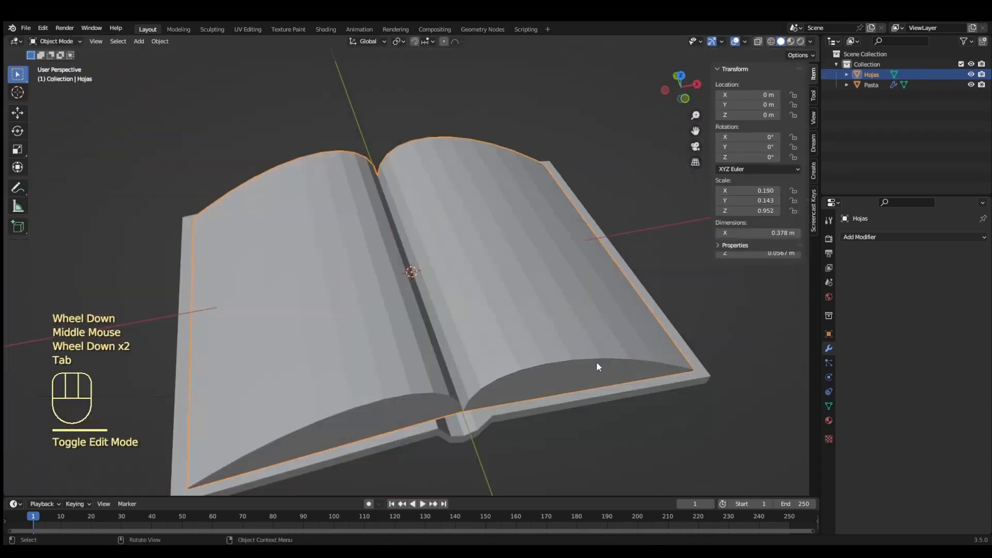
# Add a new material to the Hojas page object and name it Hojas
pyautogui.moveTo(596, 361); pyautogui.dragTo(633, 349, button='middle')
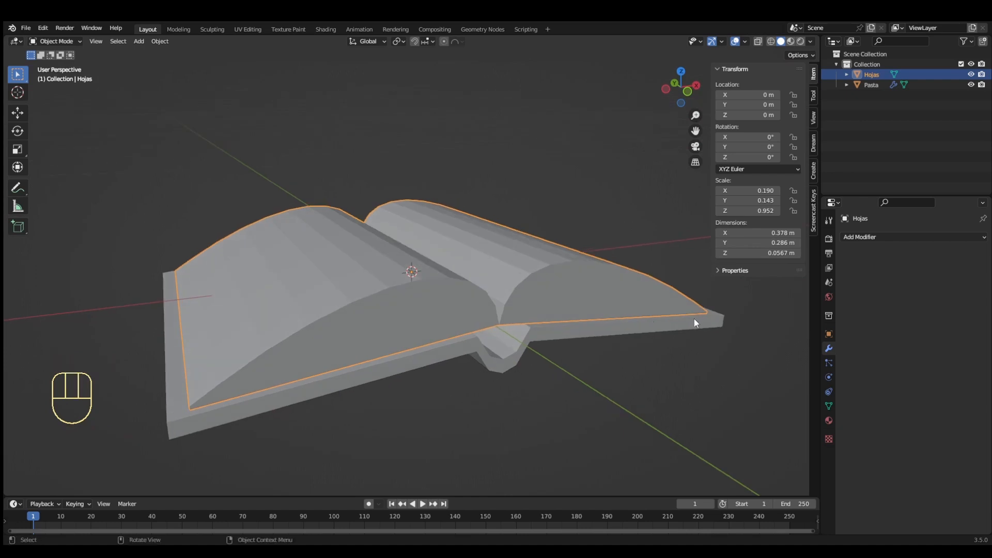
pyautogui.click(829, 420)
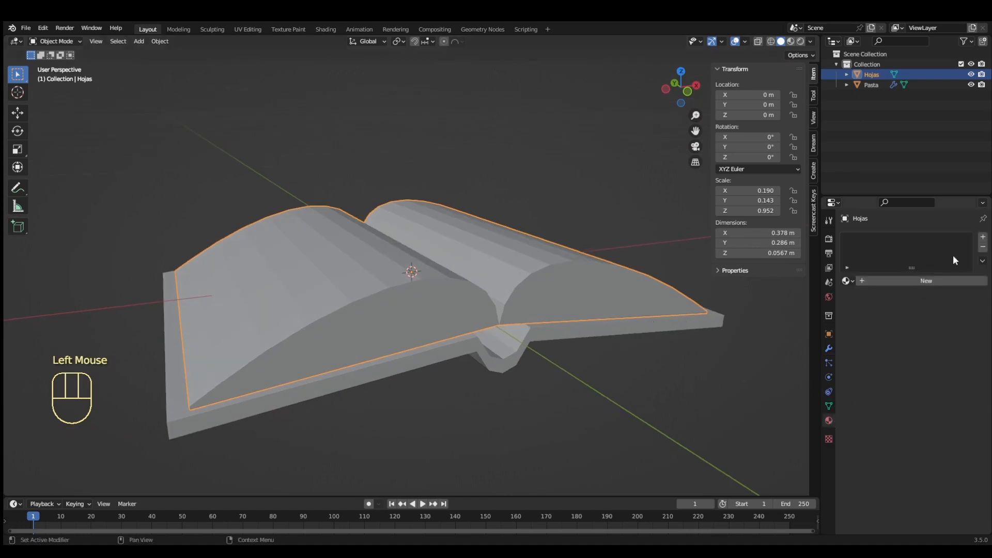
pyautogui.click(982, 237)
pyautogui.click(896, 282)
pyautogui.click(894, 280)
pyautogui.write('Hojas')
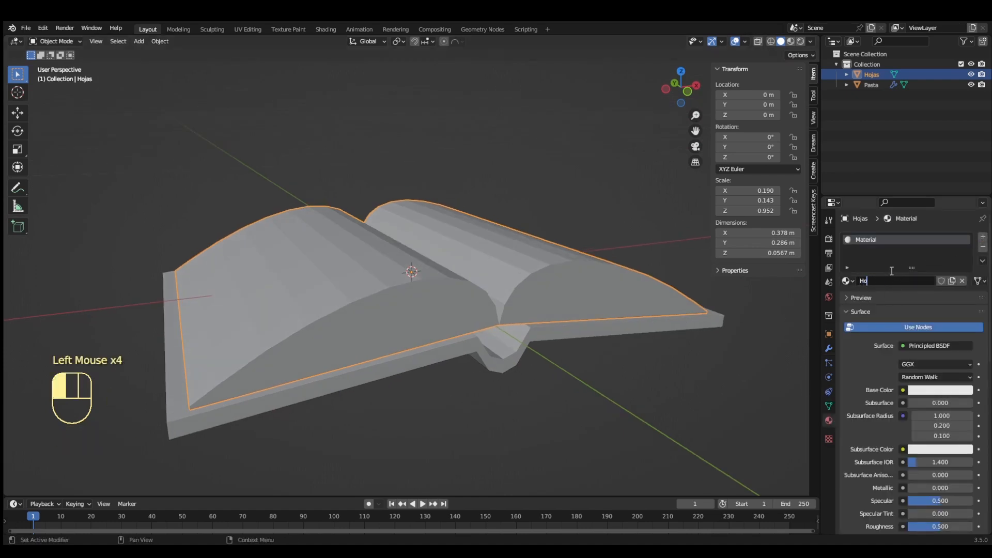
pyautogui.press('Return')
# Give the Hojas material a cream base color (hue 0.140, saturation 0.344) and roughness 0.8, with the viewport in Material Preview shading
pyautogui.click(930, 389)
pyautogui.click(914, 283)
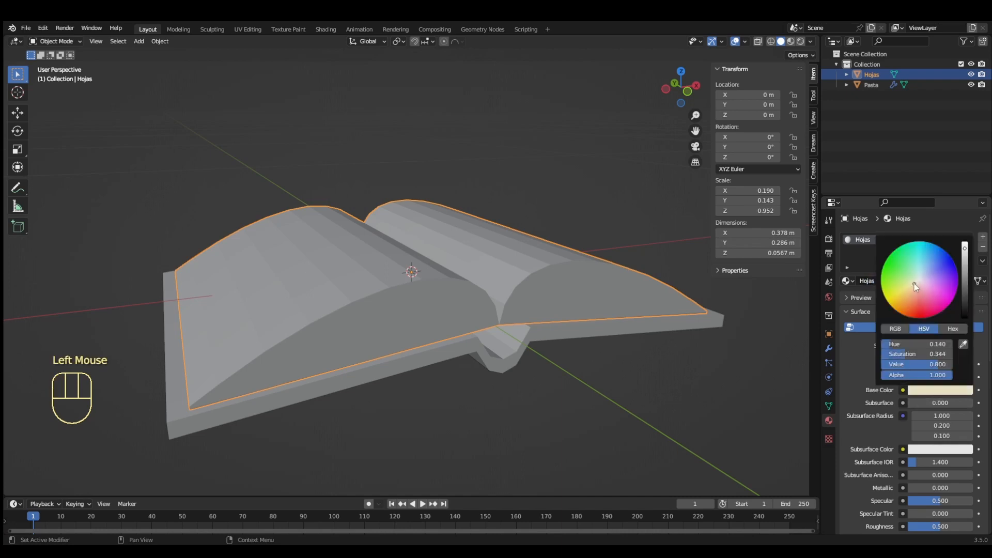
pyautogui.click(938, 525)
pyautogui.write('.8')
pyautogui.press('Return')
pyautogui.click(791, 41)
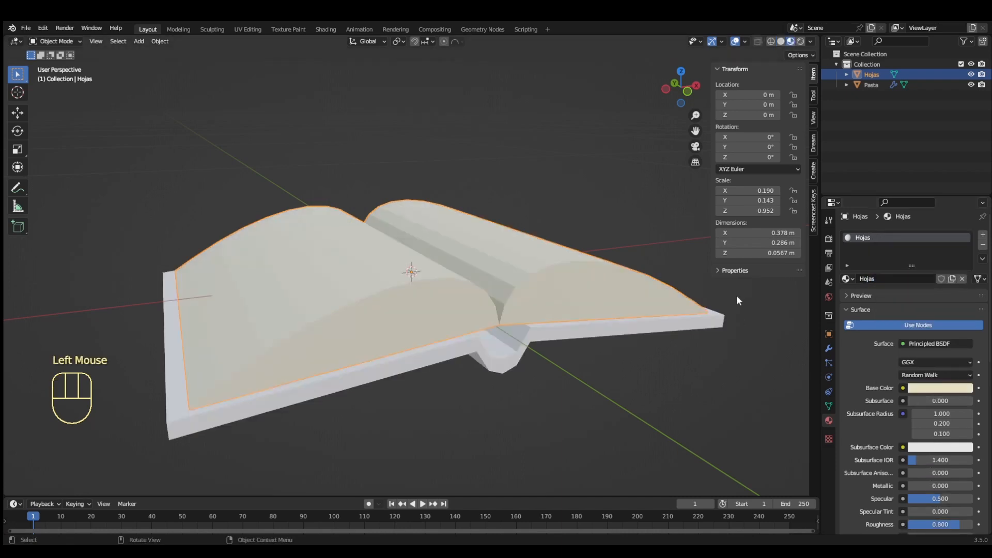
# Create a new material on the book cover object and name it Pasta
pyautogui.click(616, 330)
pyautogui.click(919, 281)
pyautogui.click(882, 280)
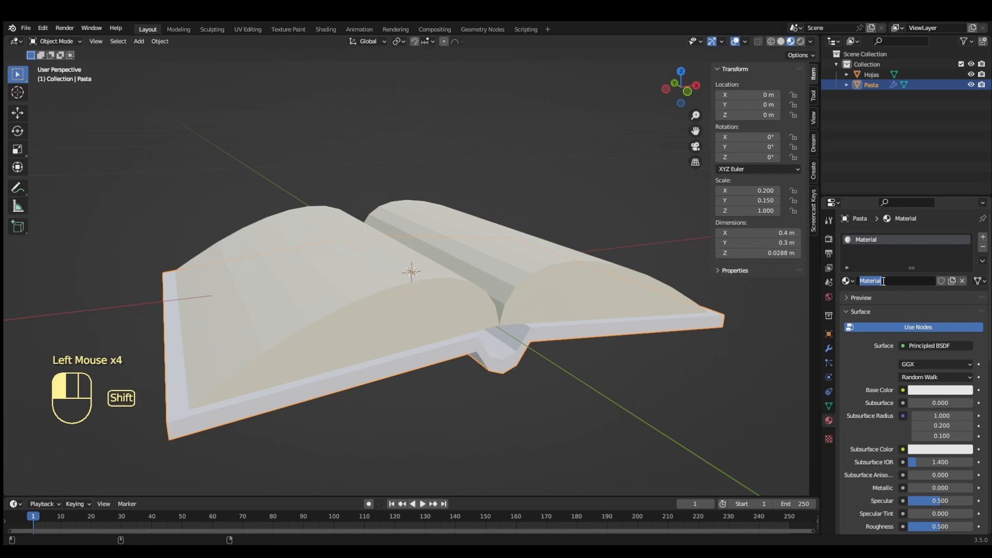
pyautogui.write('Pasta')
pyautogui.press('Return')
# Darken the Pasta material's base color to an HSV value of 0.022 and set its roughness to 0.8
pyautogui.click(940, 390)
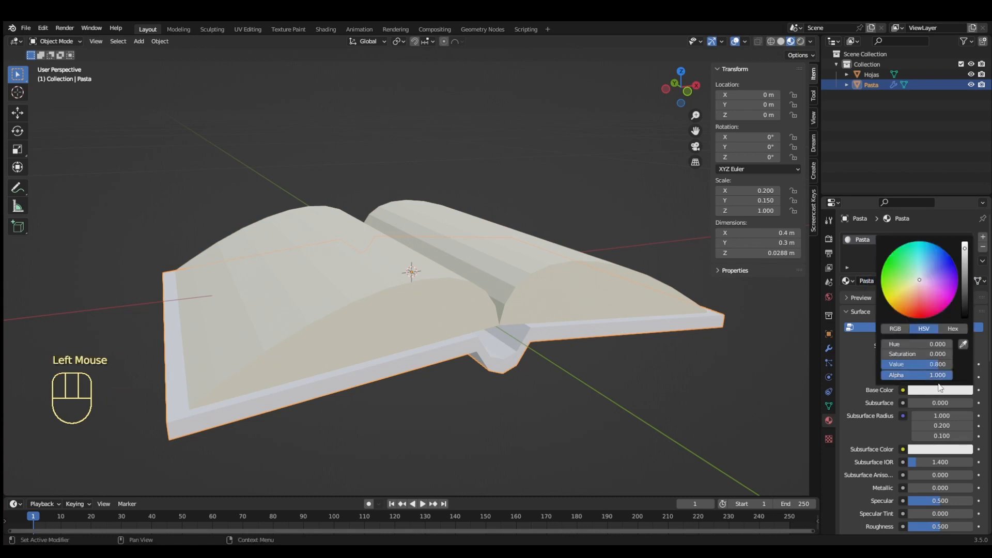
pyautogui.moveTo(940, 364); pyautogui.dragTo(885, 364)
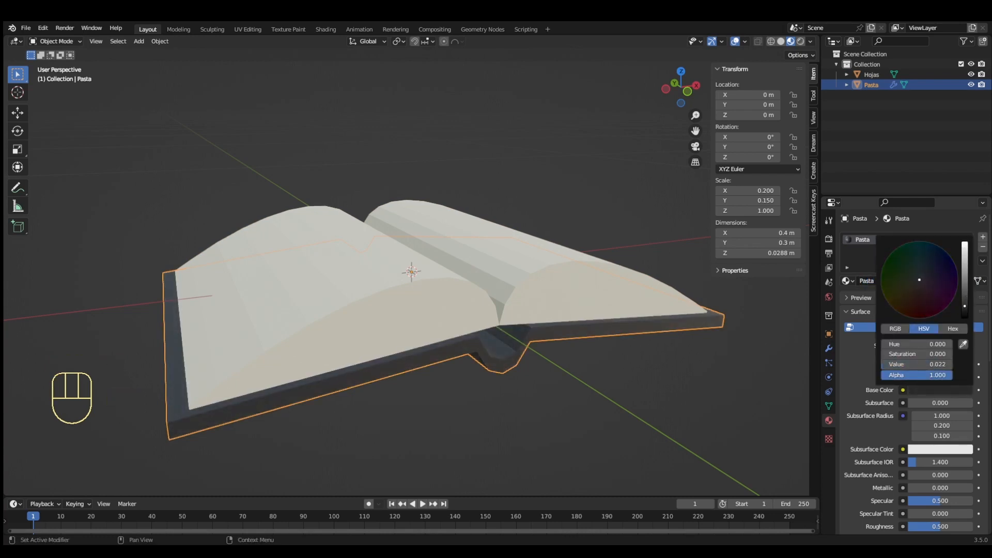
pyautogui.moveTo(940, 525); pyautogui.dragTo(959, 524)
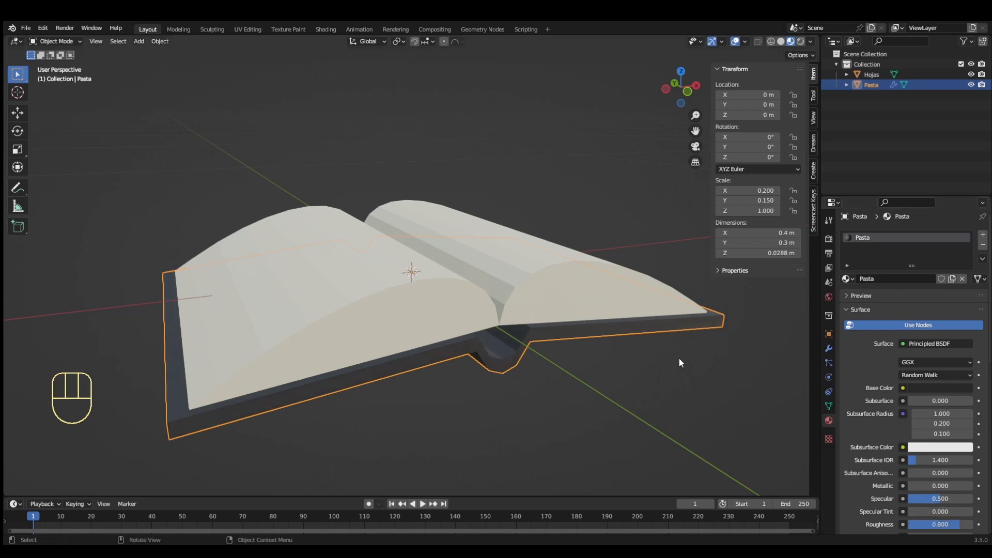
pyautogui.press('Tab')
pyautogui.moveTo(593, 347); pyautogui.dragTo(622, 368, button='middle')
pyautogui.click(568, 382)
pyautogui.scroll(-1, 569, 383)
pyautogui.moveTo(569, 383); pyautogui.dragTo(578, 383, button='middle')
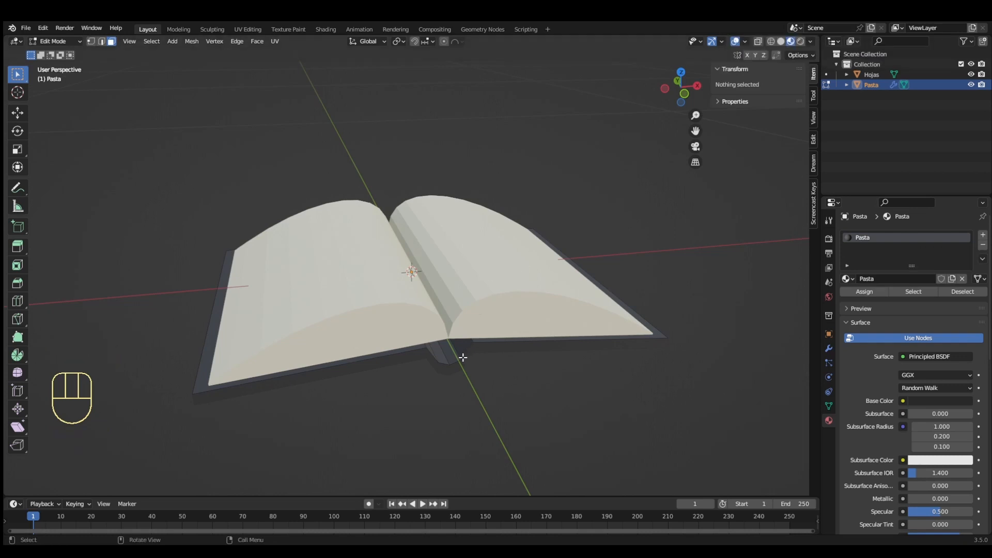
pyautogui.press('Tab')
# Apply the modifier on the Pasta cover so its thickness becomes real geometry
pyautogui.click(829, 348)
pyautogui.click(958, 256)
pyautogui.click(950, 264)
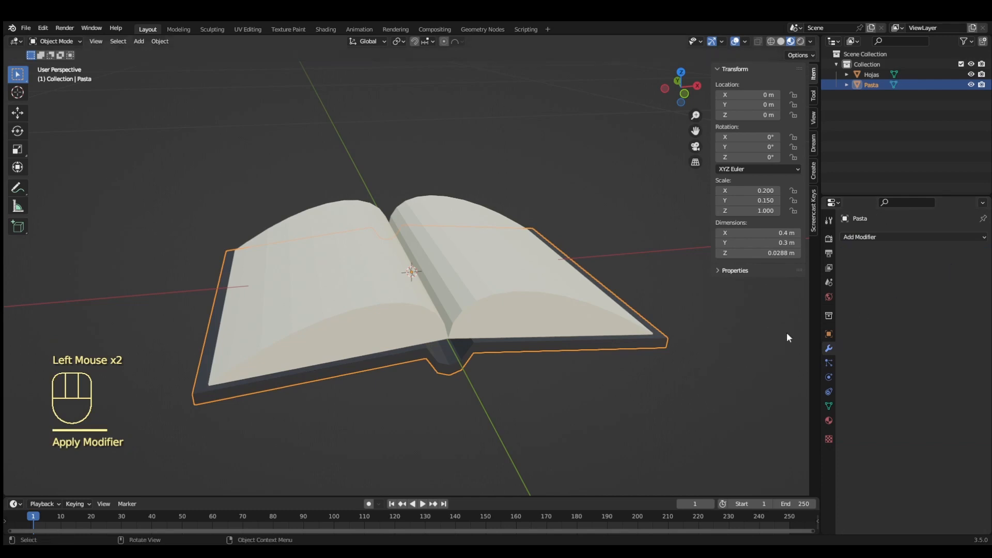
# Join the cover and the pages into one object and rename it Libro.abierto
pyautogui.keyDown('shift'); pyautogui.click(495, 296); pyautogui.keyUp('shift')
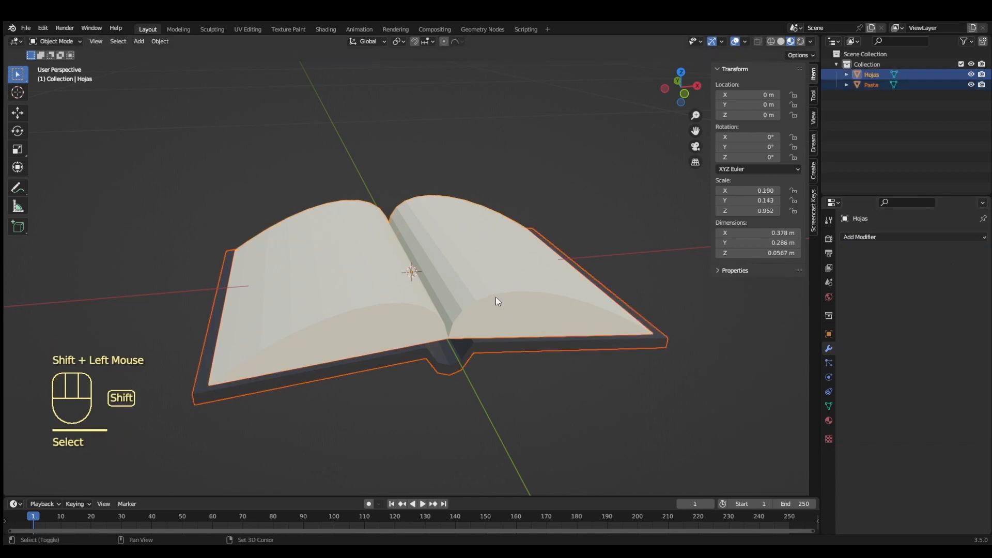
pyautogui.rightClick(495, 296)
pyautogui.click(491, 311)
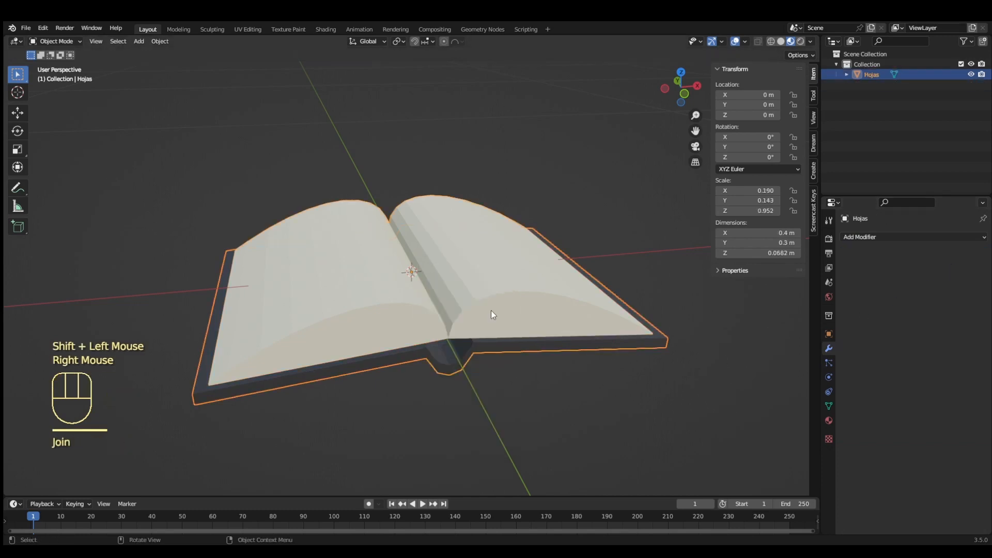
pyautogui.press('F2')
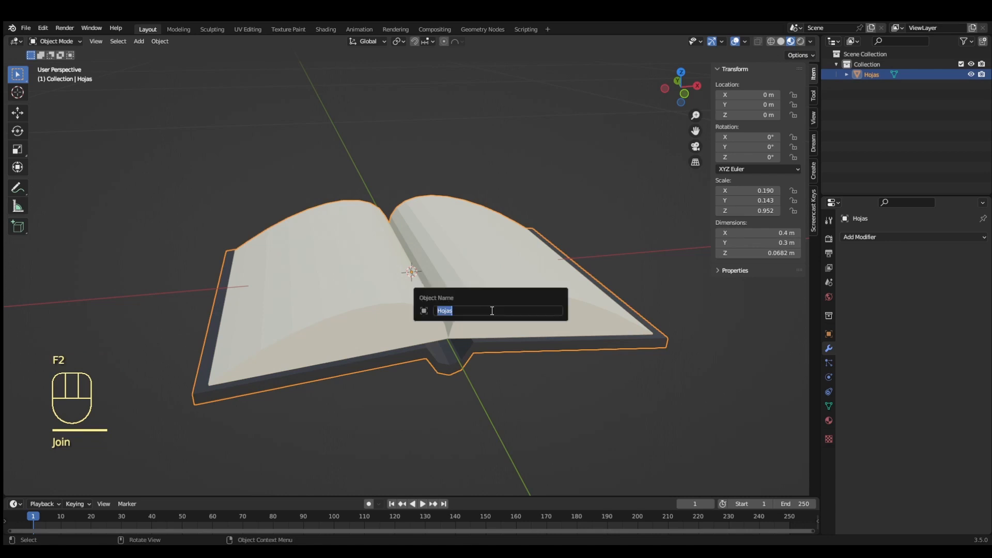
pyautogui.write('L')
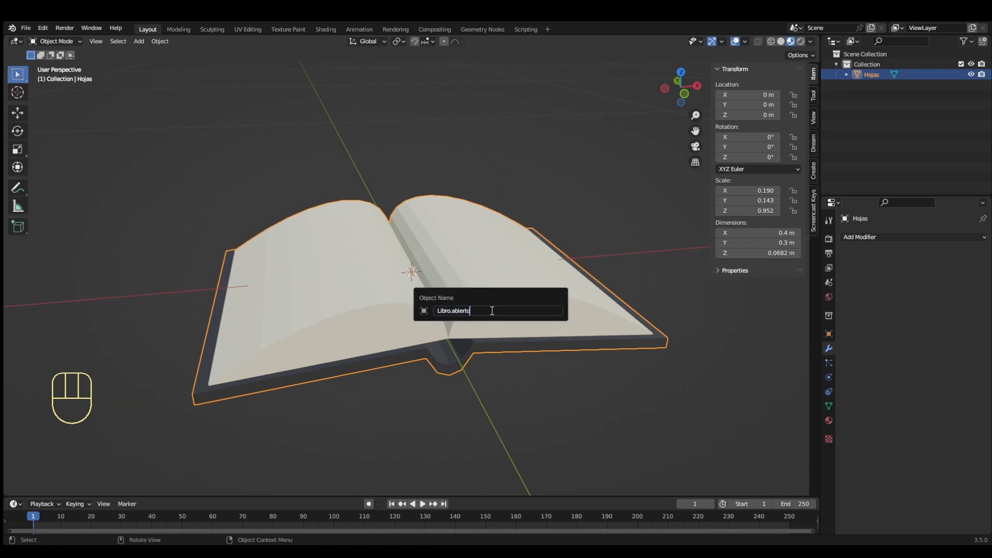
pyautogui.write('ibro.abierto')
pyautogui.press('Return')
# Hide Libro.abierto in the viewport and add a cube with an X dimension of 0.2 m
pyautogui.click(970, 74)
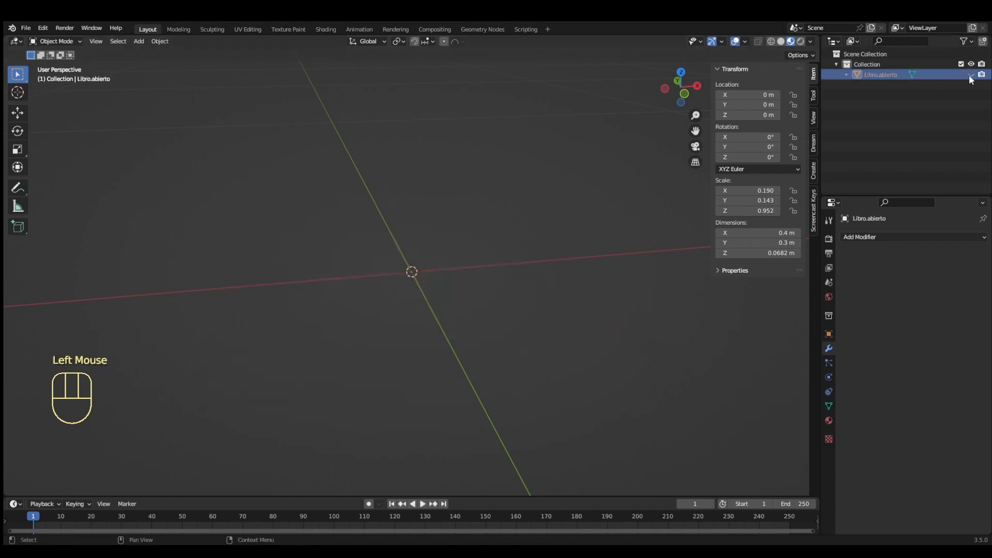
pyautogui.scroll(-1, 576, 287)
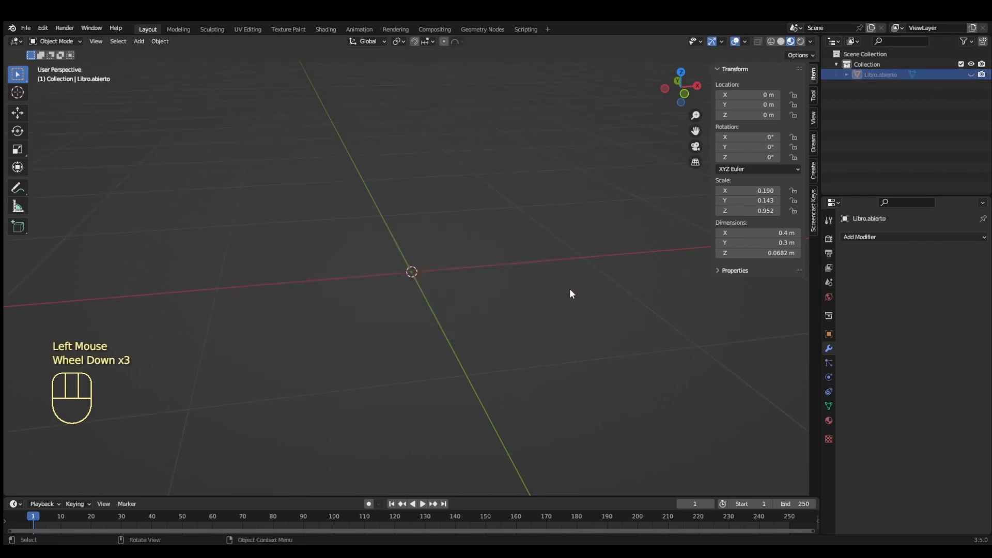
pyautogui.hotkey('shift', 'a')
pyautogui.moveTo(570, 290)
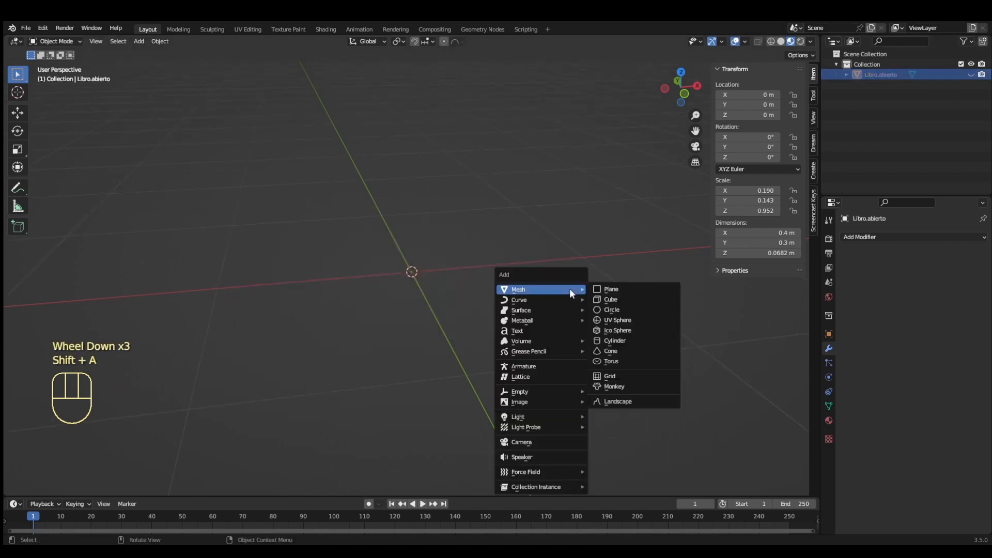
pyautogui.click(623, 303)
pyautogui.click(758, 233)
pyautogui.write('0.2')
pyautogui.press('Return')
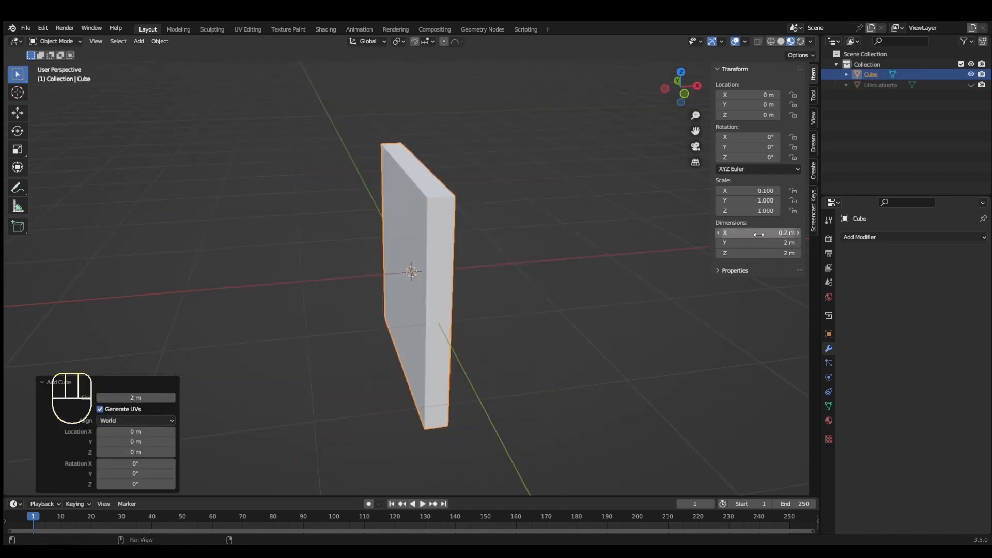
# Set the cube's Y dimension to 0.3 m and its Z dimension to 0.08 m
pyautogui.click(758, 242)
pyautogui.press('BackSpace')
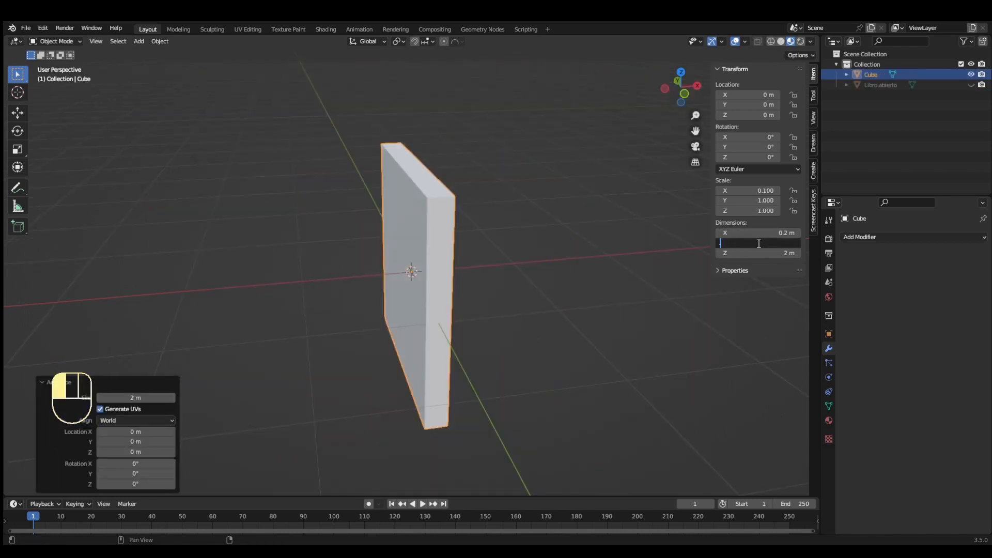
pyautogui.write('0.3')
pyautogui.press('Return')
pyautogui.click(758, 253)
pyautogui.press('Return')
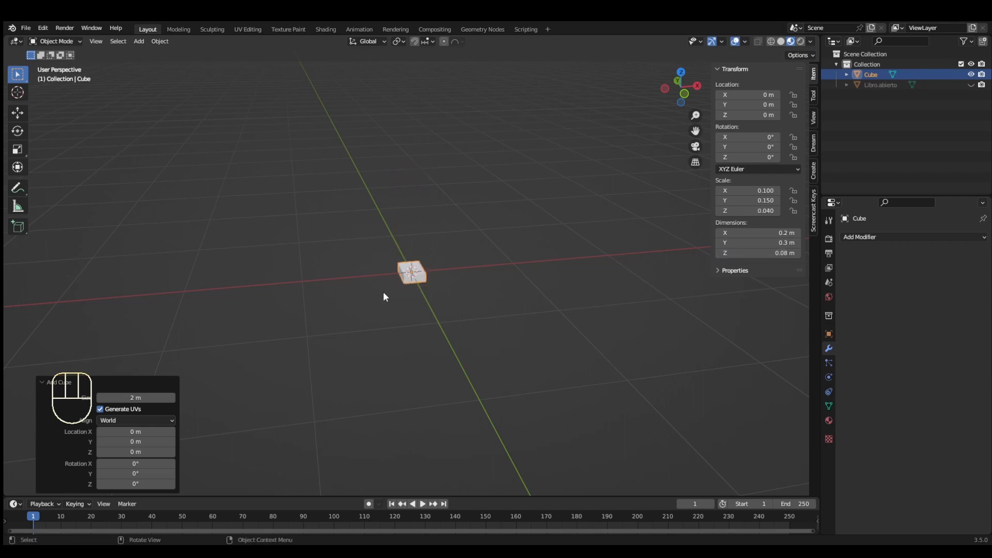
# Switch the viewport from material preview to solid shading
pyautogui.press('KP_7')
pyautogui.scroll(7, 418, 310)
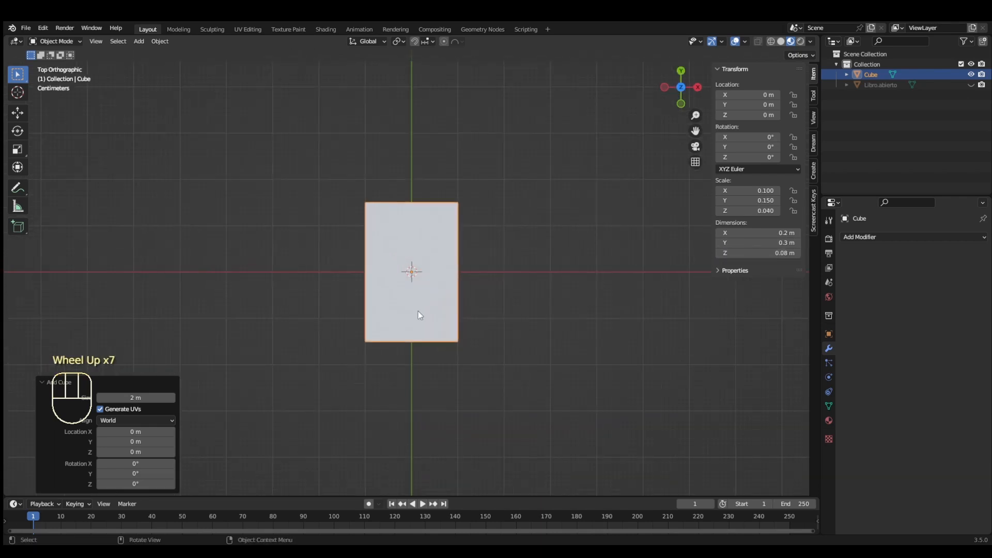
pyautogui.scroll(2, 417, 311)
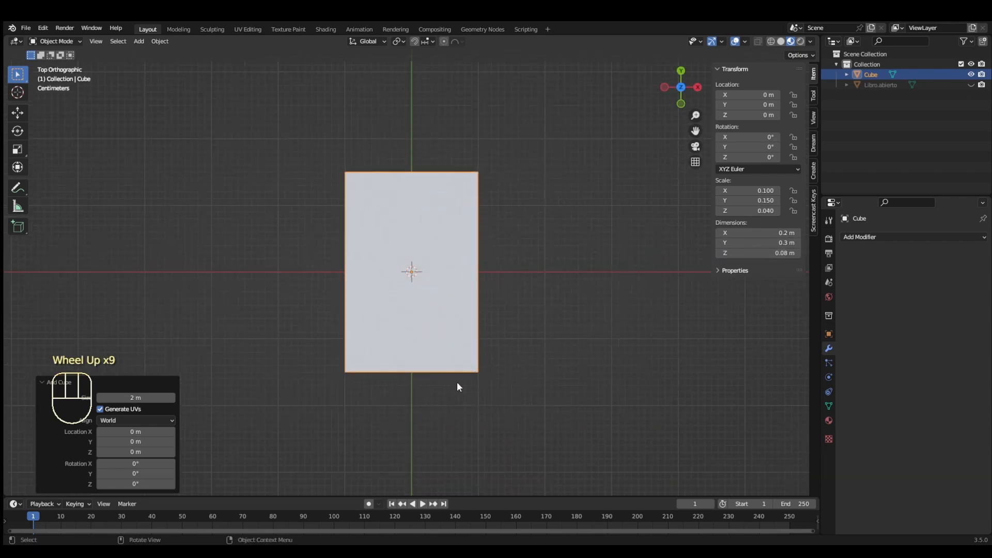
pyautogui.moveTo(458, 387); pyautogui.dragTo(428, 274, button='middle')
pyautogui.click(780, 42)
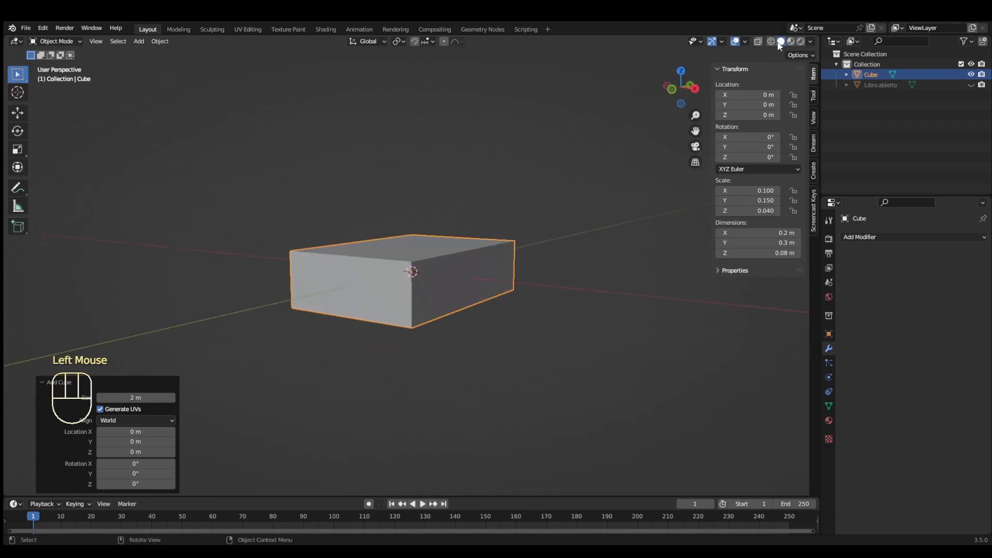
pyautogui.moveTo(519, 252); pyautogui.dragTo(543, 276, button='middle')
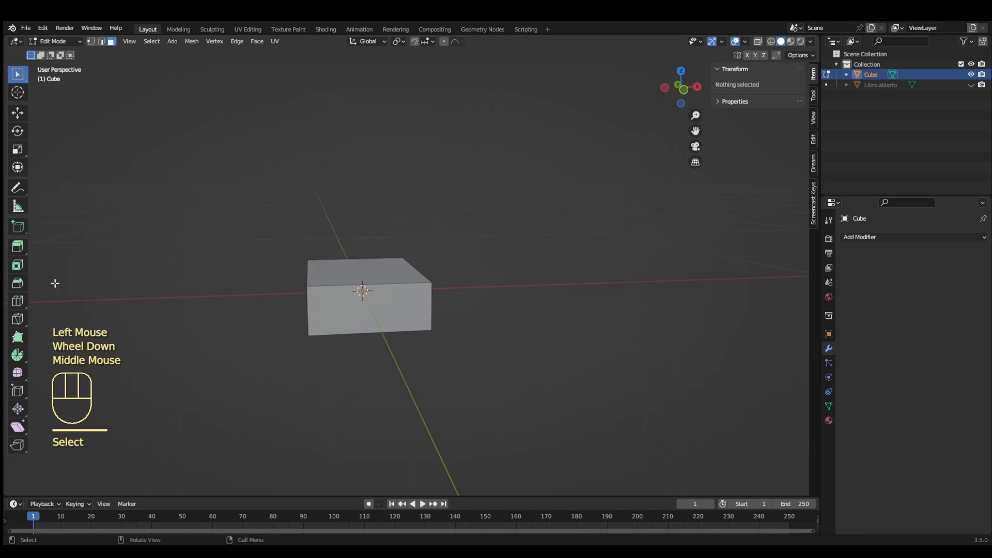
# Add loop cuts close to the block's upper, lower and spine-side edges to mark out the cover thickness
pyautogui.click(17, 301)
pyautogui.moveTo(309, 295); pyautogui.dragTo(277, 312)
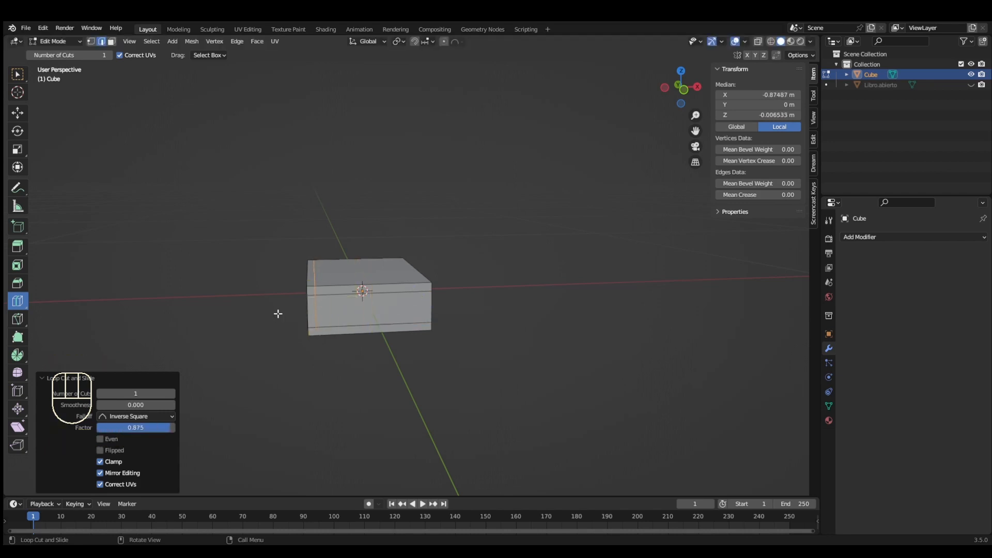
pyautogui.click(17, 74)
# Select the large faces on the three open sides, extrude them in place and scale them to about 0.922 to recess the pages
pyautogui.click(361, 352)
pyautogui.click(364, 310)
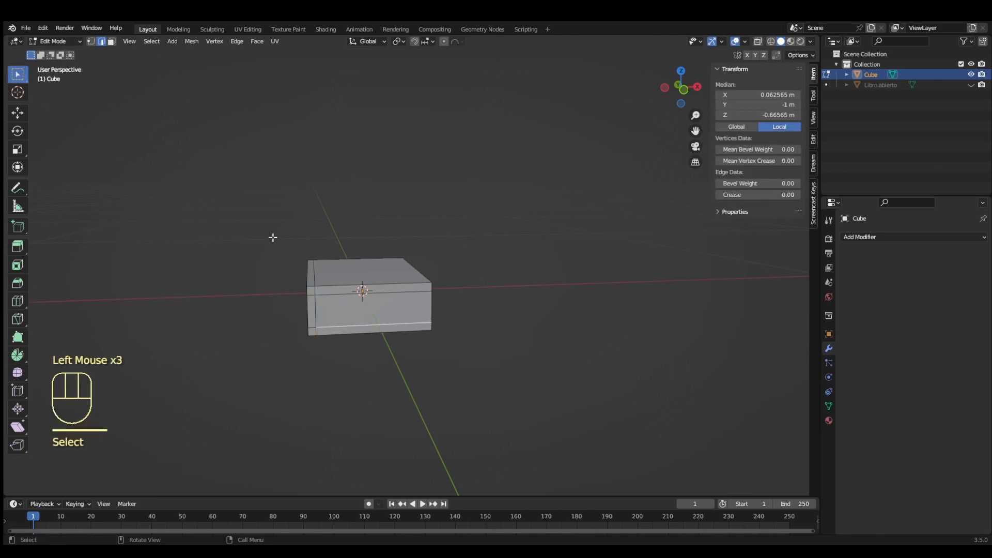
pyautogui.click(111, 41)
pyautogui.click(364, 310)
pyautogui.moveTo(364, 310); pyautogui.dragTo(497, 390, button='middle')
pyautogui.keyDown('shift'); pyautogui.click(363, 327); pyautogui.keyUp('shift')
pyautogui.keyDown('shift'); pyautogui.click(414, 357); pyautogui.keyUp('shift')
pyautogui.scroll(2, 582, 378)
pyautogui.press('e')
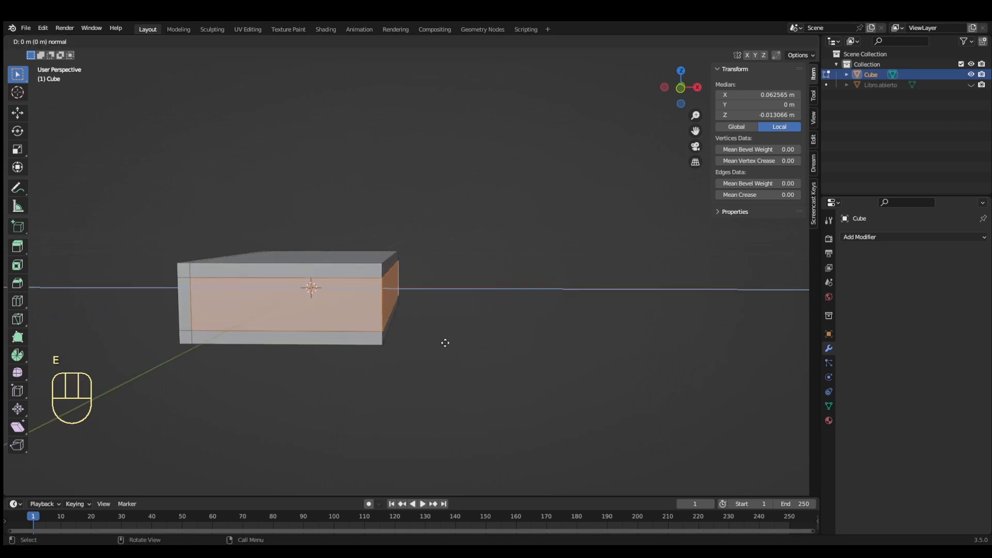
pyautogui.rightClick(445, 342)
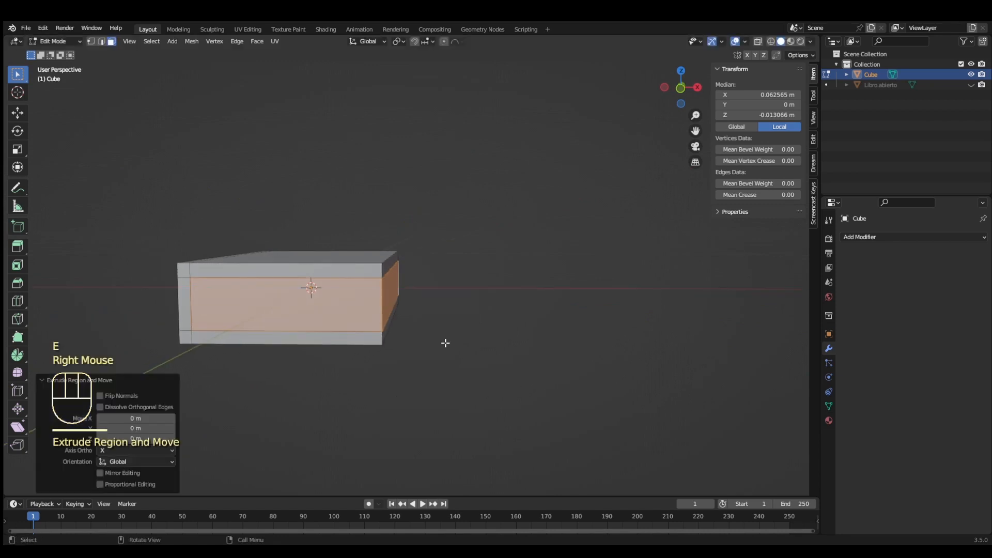
pyautogui.press('s')
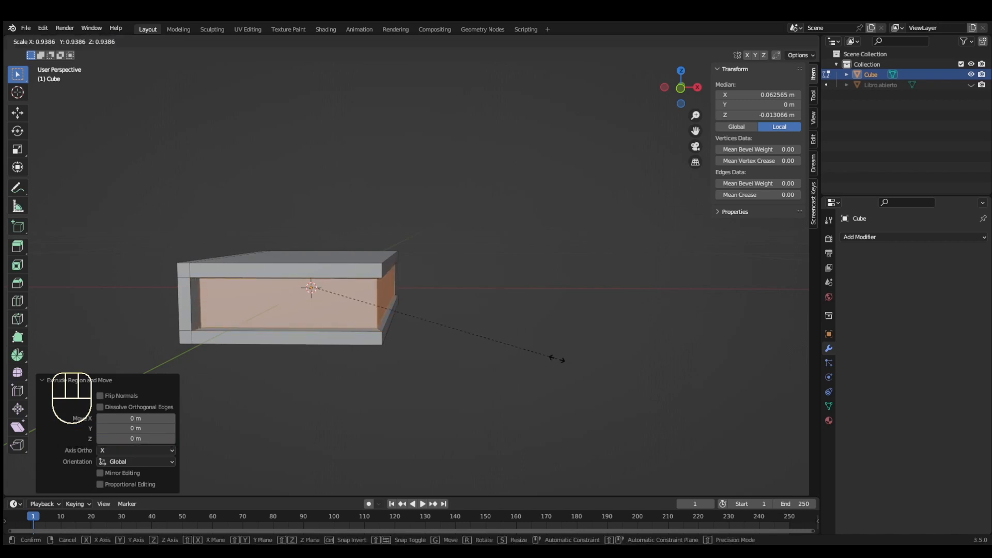
pyautogui.click(549, 358)
# Move the recessed page faces along X toward the spine until they almost reach it, working in the front view
pyautogui.moveTo(549, 359); pyautogui.dragTo(575, 351, button='middle')
pyautogui.press('KP_1')
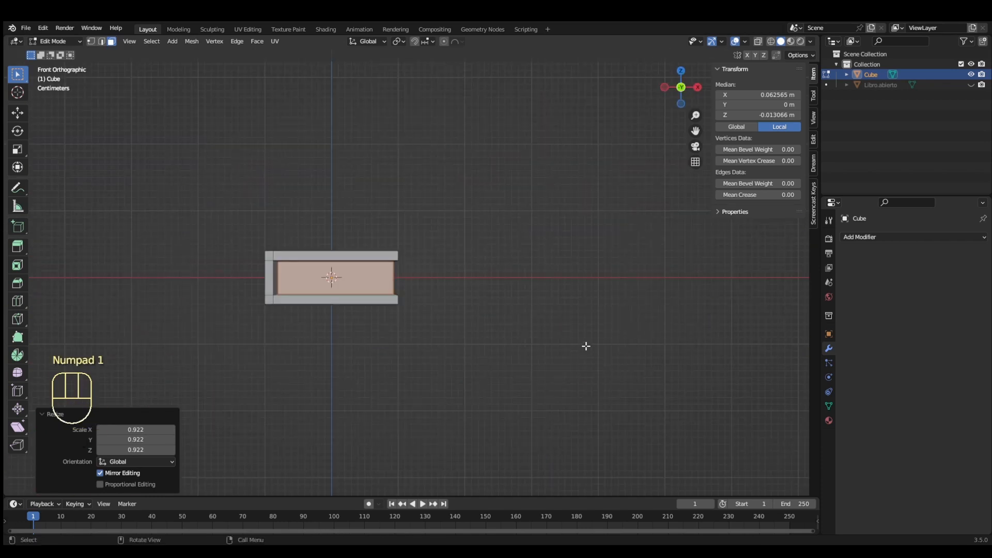
pyautogui.press('KP_Decimal')
pyautogui.scroll(2, 585, 345)
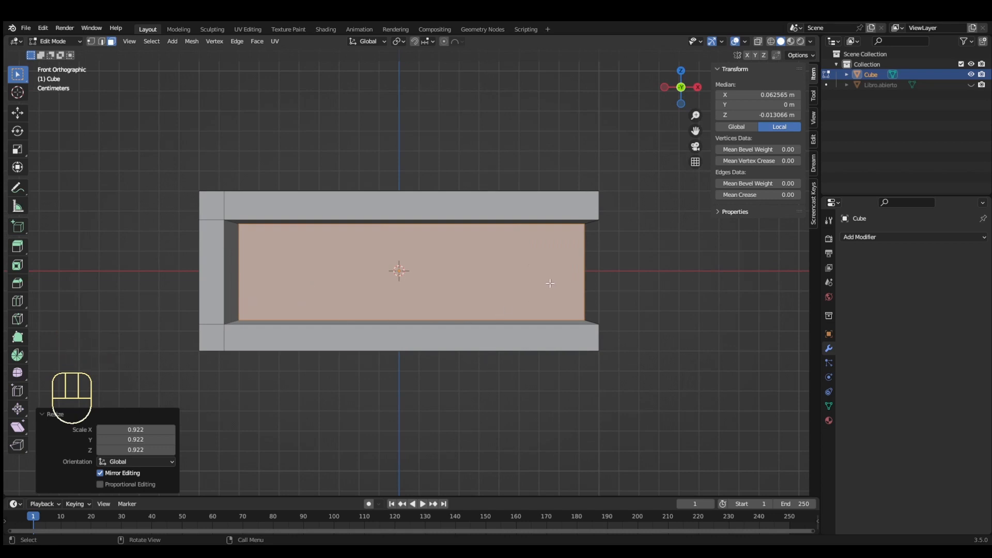
pyautogui.press('g')
pyautogui.press('x')
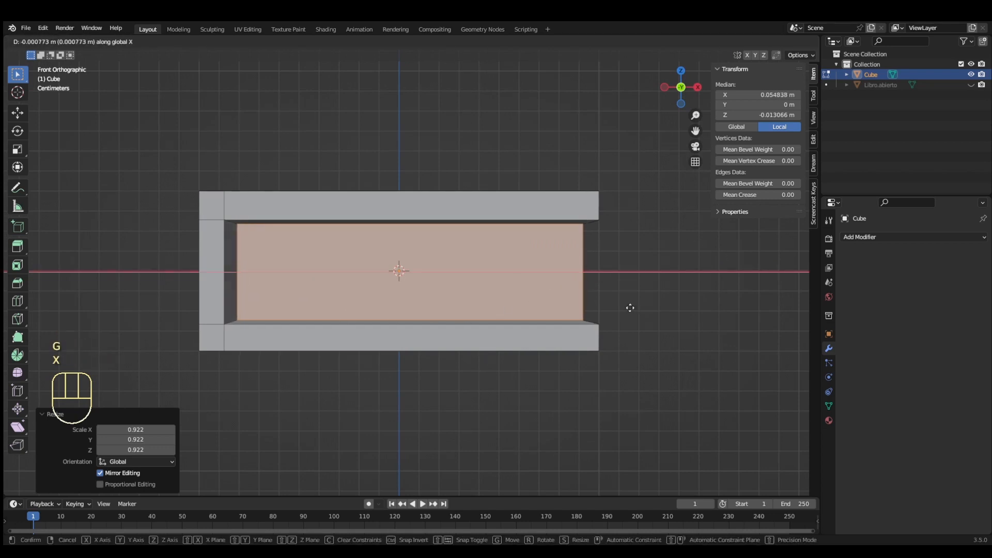
pyautogui.click(649, 328)
# Add three evenly spaced horizontal loop cuts around the spine and pages, between the two covers
pyautogui.moveTo(649, 328); pyautogui.dragTo(571, 354, button='middle')
pyautogui.scroll(-2, 678, 383)
pyautogui.moveTo(678, 383); pyautogui.dragTo(472, 387, button='middle')
pyautogui.click(472, 388)
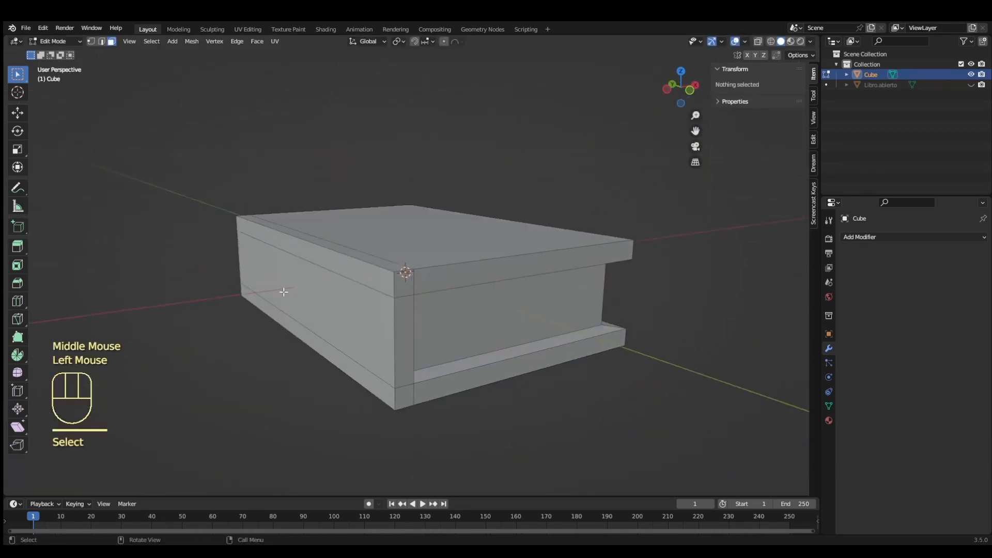
pyautogui.click(24, 301)
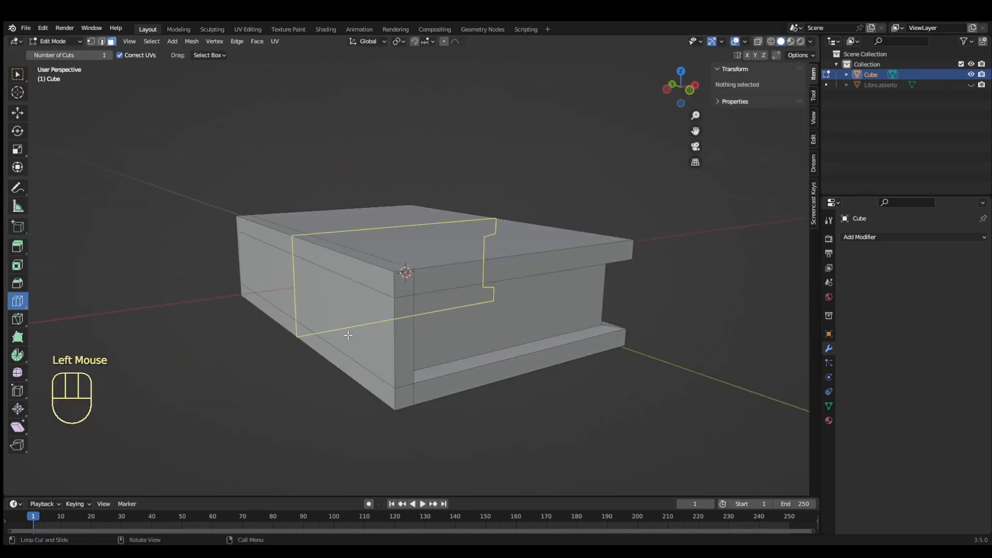
pyautogui.click(232, 275)
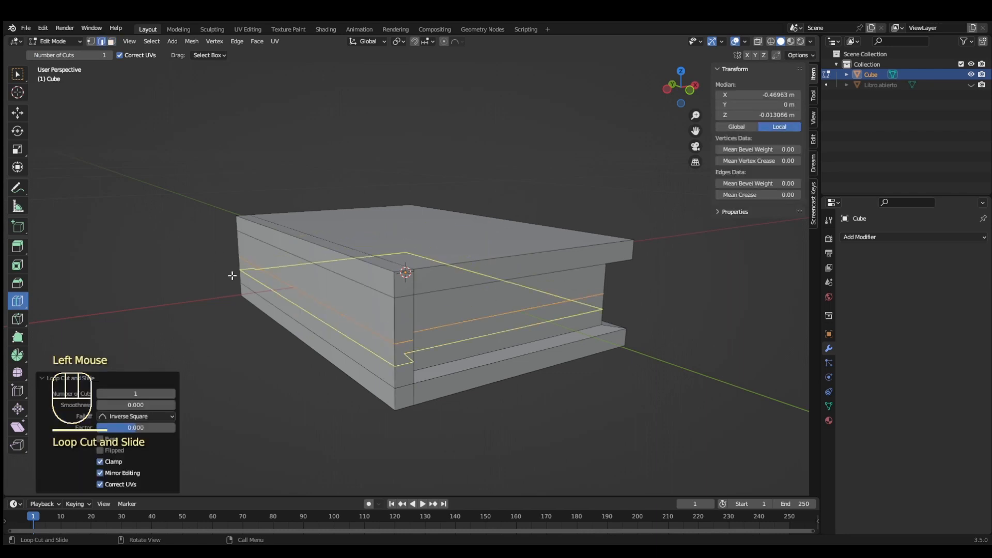
pyautogui.click(235, 263)
pyautogui.click(237, 247)
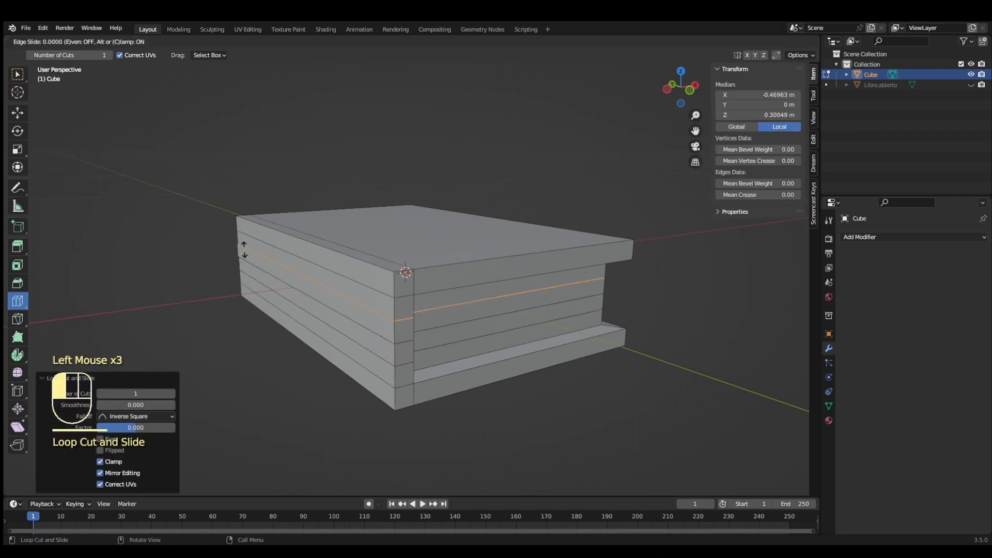
pyautogui.click(18, 77)
# Select the middle lengthwise edge on the outside of the spine and use the Sphere falloff for proportional editing
pyautogui.click(309, 299)
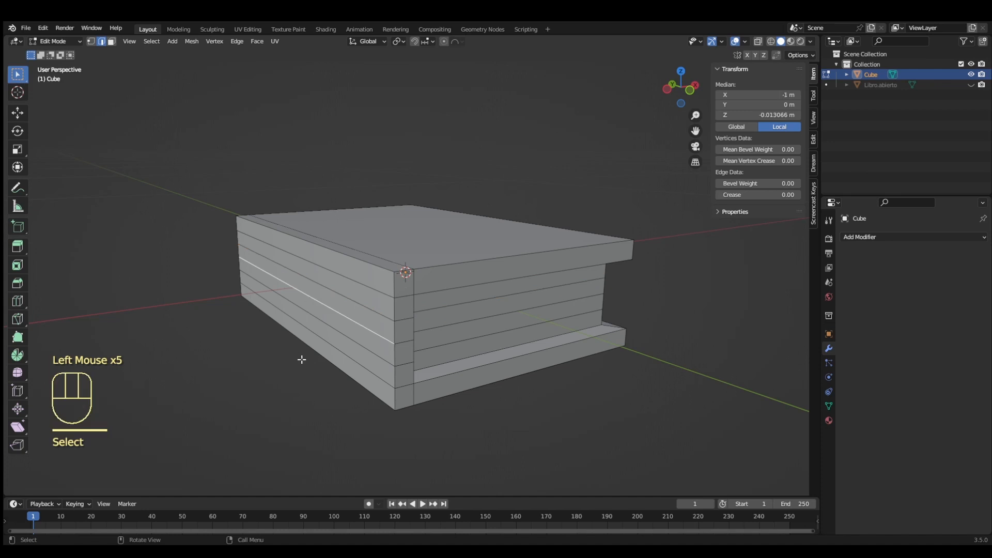
pyautogui.press('KP_1')
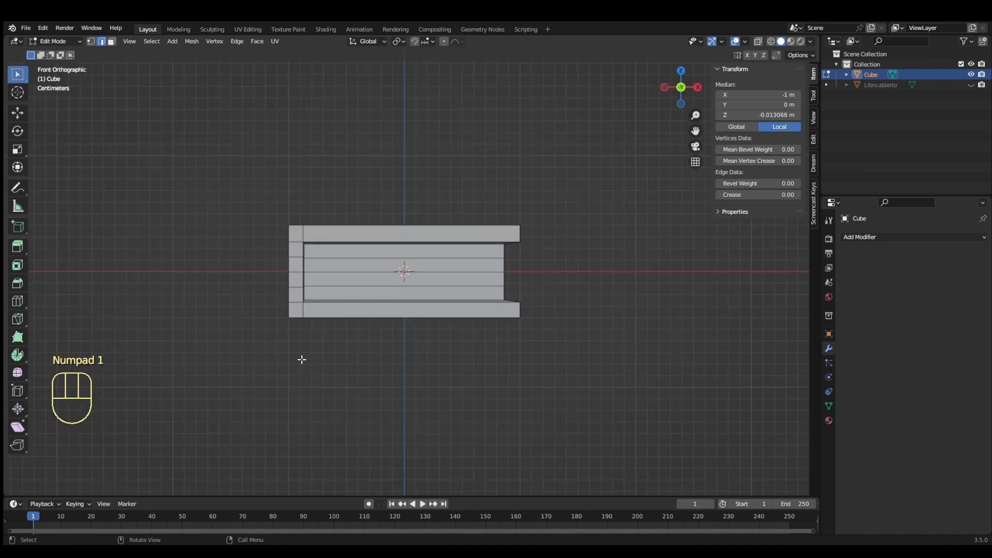
pyautogui.click(455, 41)
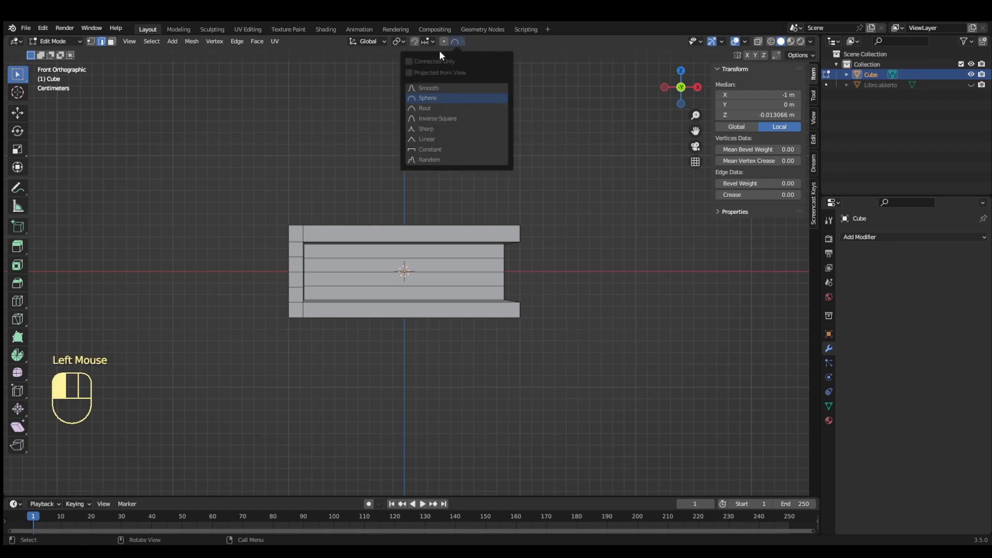
pyautogui.moveTo(439, 51); pyautogui.dragTo(441, 41)
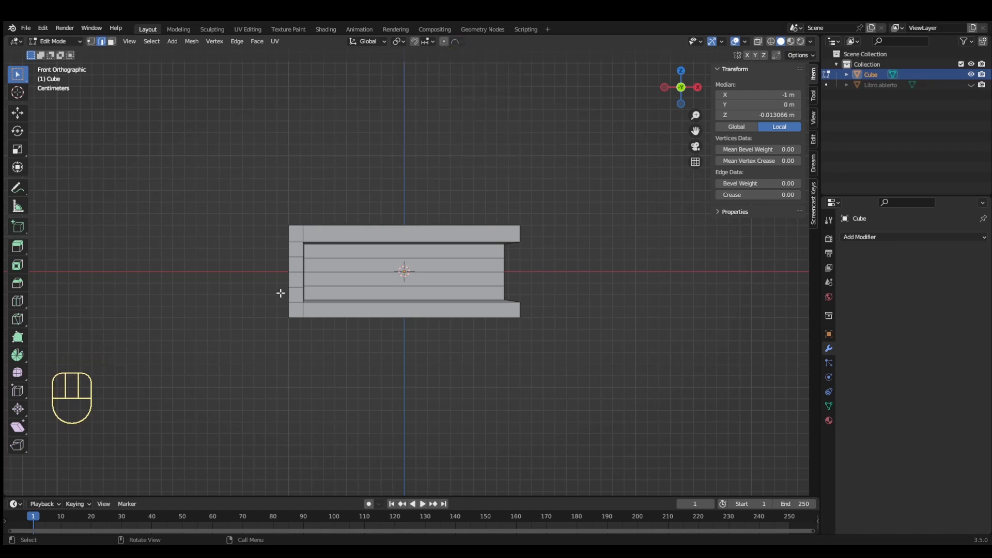
pyautogui.press('g')
pyautogui.scroll(-1, 309, 278)
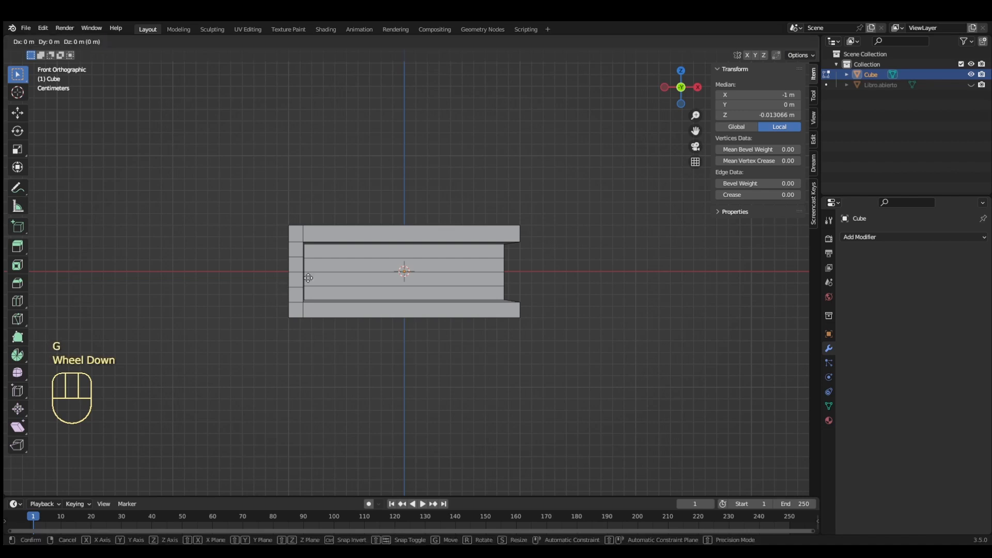
pyautogui.rightClick(309, 278)
pyautogui.scroll(-3, 307, 278)
pyautogui.press('g')
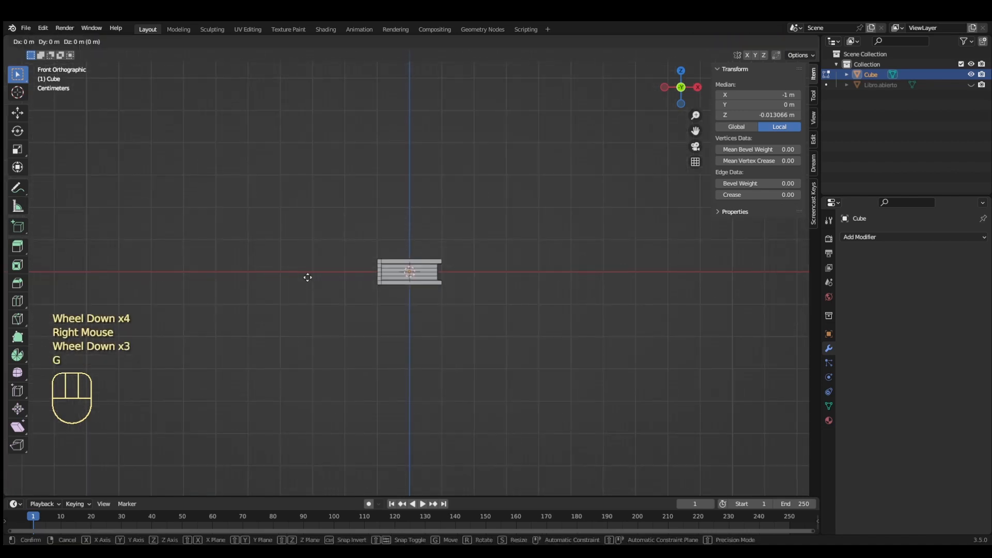
pyautogui.rightClick(308, 277)
pyautogui.scroll(-1, 306, 277)
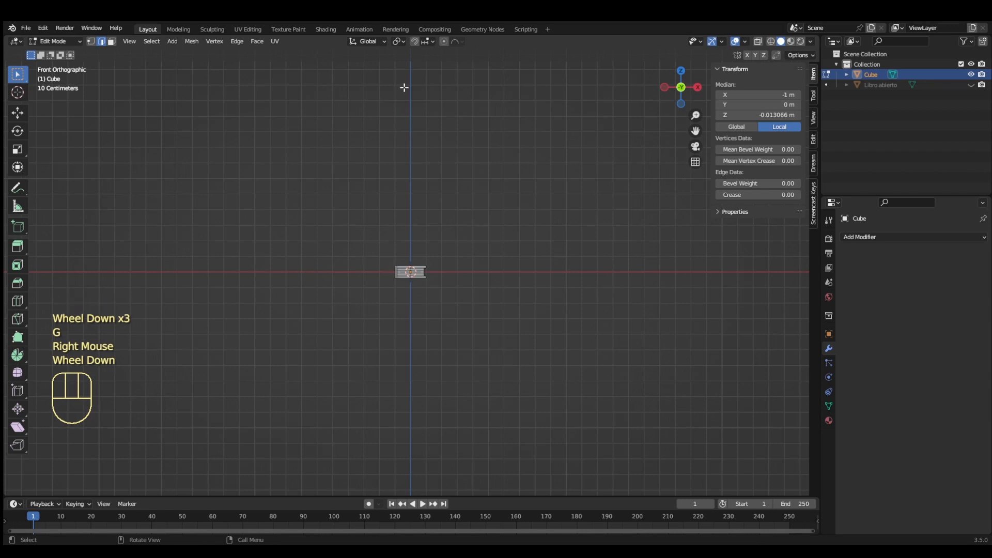
# Enable proportional editing and move the middle spine edge about -0.048 m along X with a proportional size of 0.047 to round the spine
pyautogui.click(442, 41)
pyautogui.press('g')
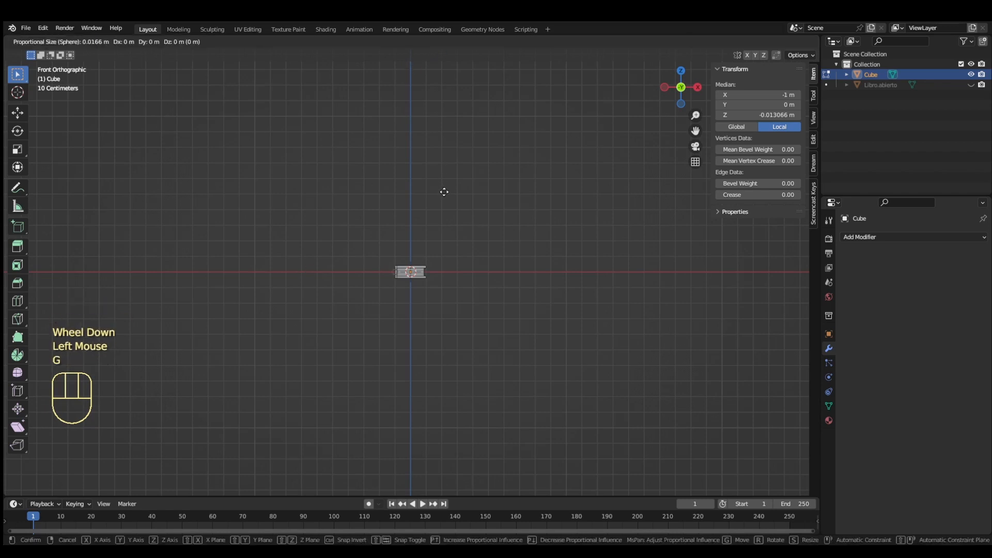
pyautogui.rightClick(444, 191)
pyautogui.scroll(6, 442, 191)
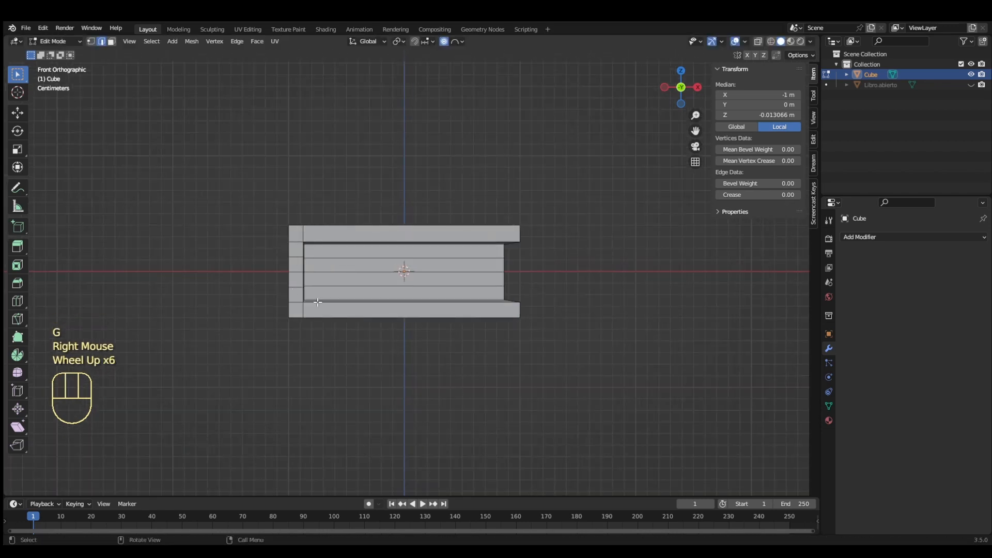
pyautogui.press('g')
pyautogui.scroll(-6, 320, 282)
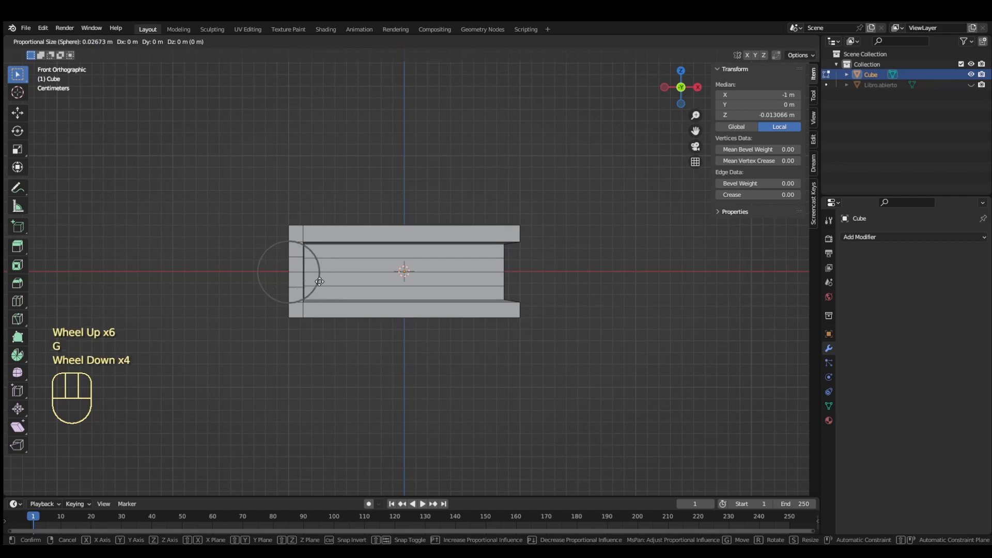
pyautogui.scroll(-1, 320, 282)
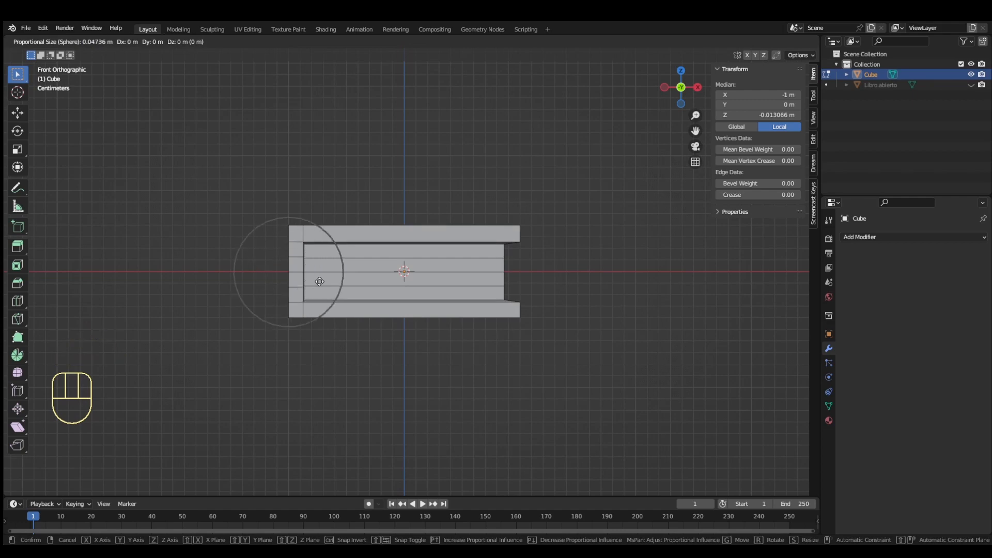
pyautogui.press('x')
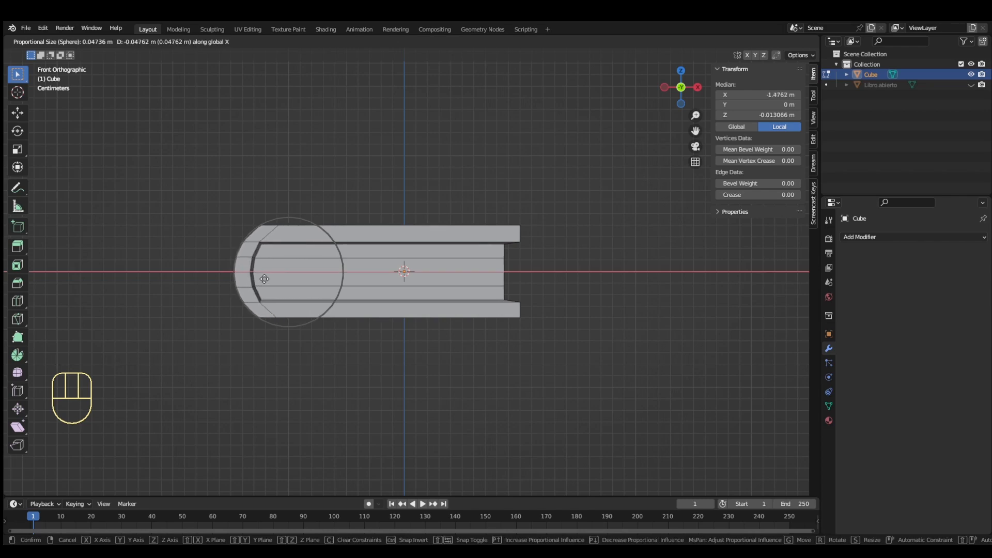
pyautogui.click(264, 279)
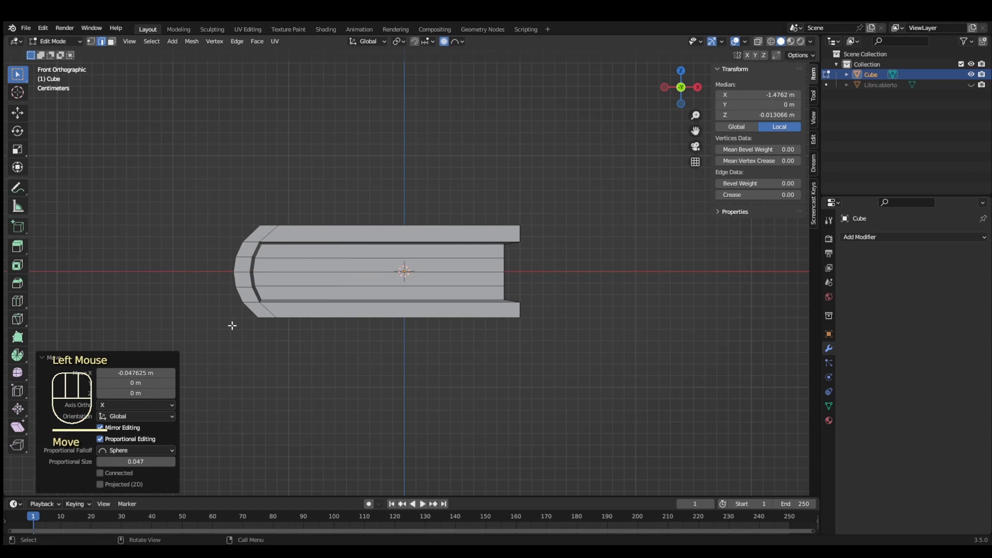
# Add six loop cuts across the book in top view: a close pair near each end and a pair around the middle
pyautogui.moveTo(232, 325); pyautogui.dragTo(279, 329, button='middle')
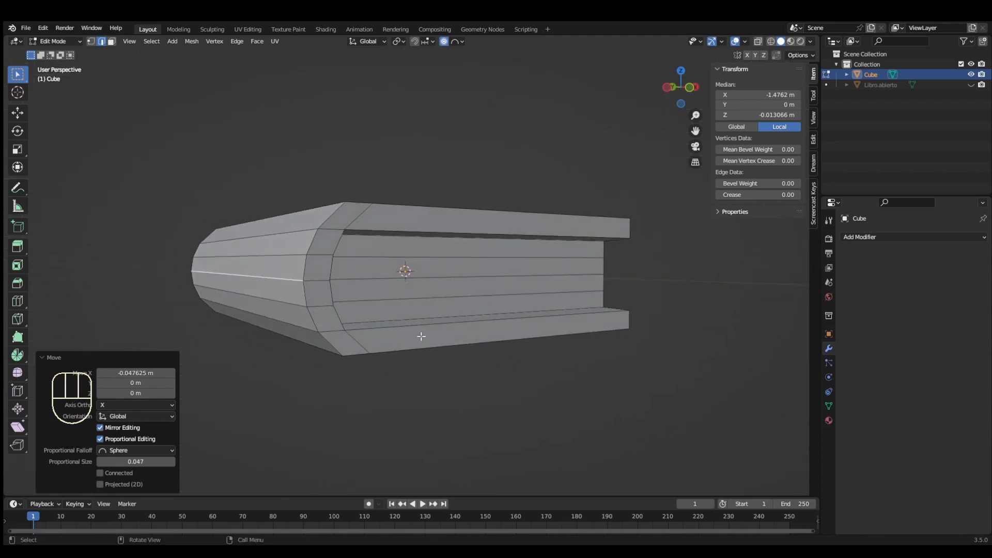
pyautogui.moveTo(421, 337); pyautogui.dragTo(436, 356, button='middle')
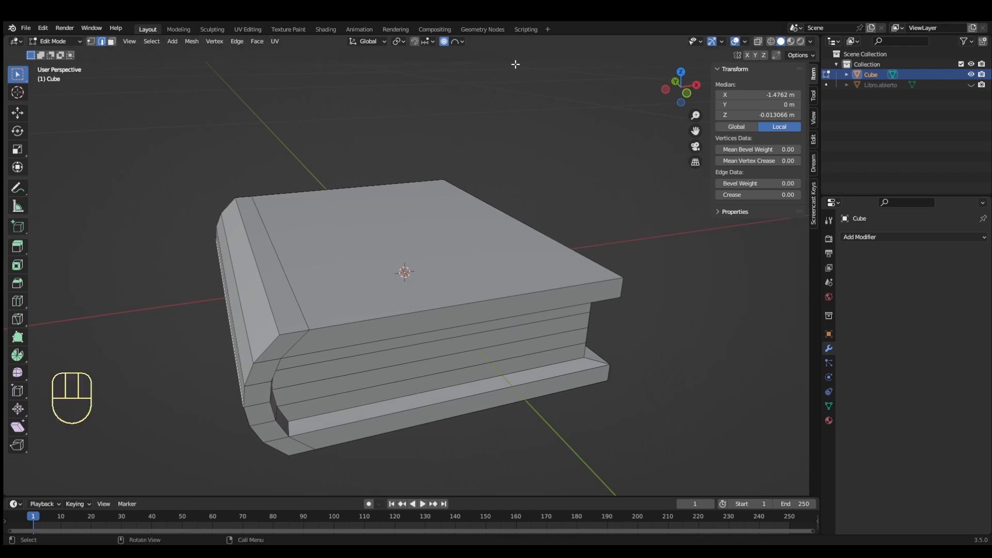
pyautogui.press('Tab')
pyautogui.press('KP_1')
pyautogui.press('KP_7')
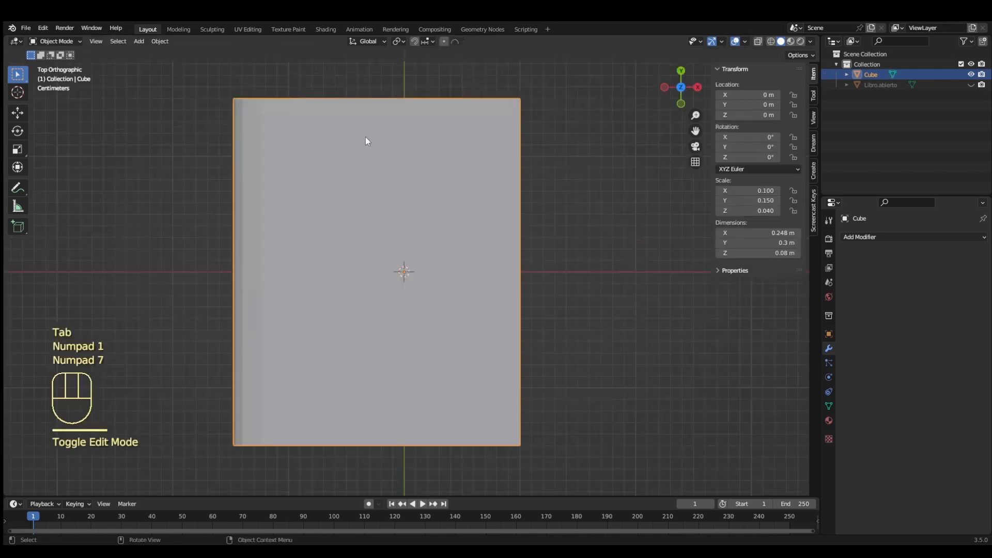
pyautogui.press('Tab')
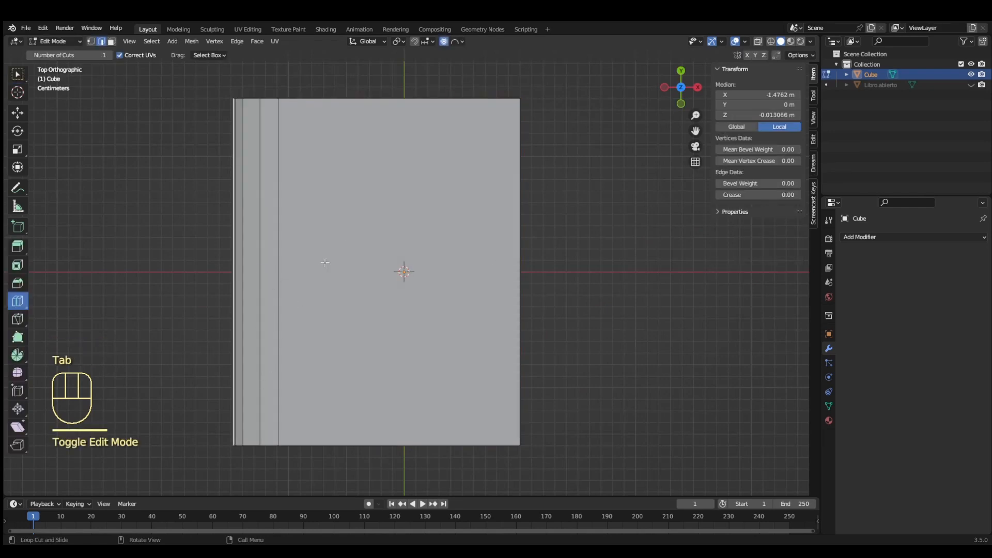
pyautogui.moveTo(256, 292); pyautogui.dragTo(283, 364)
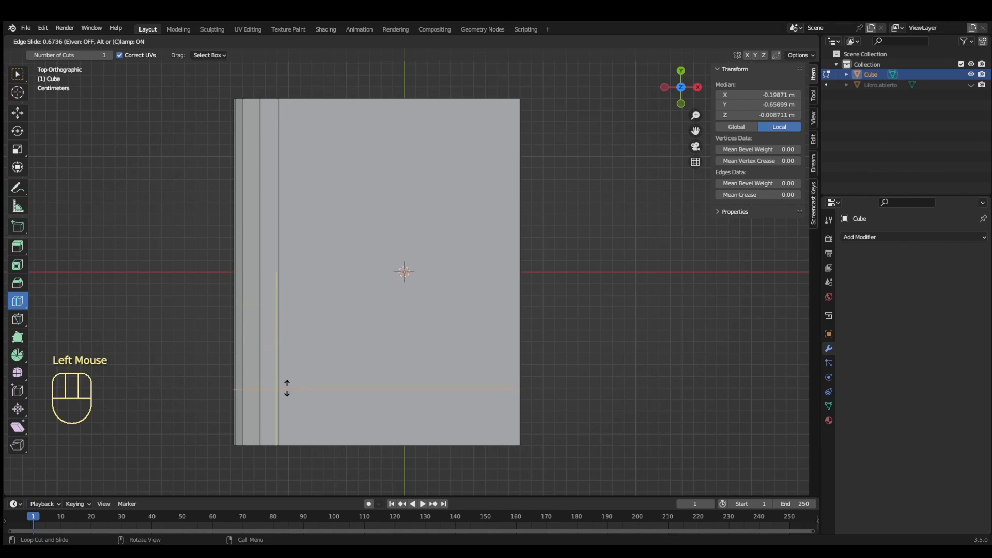
pyautogui.moveTo(287, 395); pyautogui.dragTo(286, 412)
pyautogui.moveTo(239, 256); pyautogui.dragTo(276, 135)
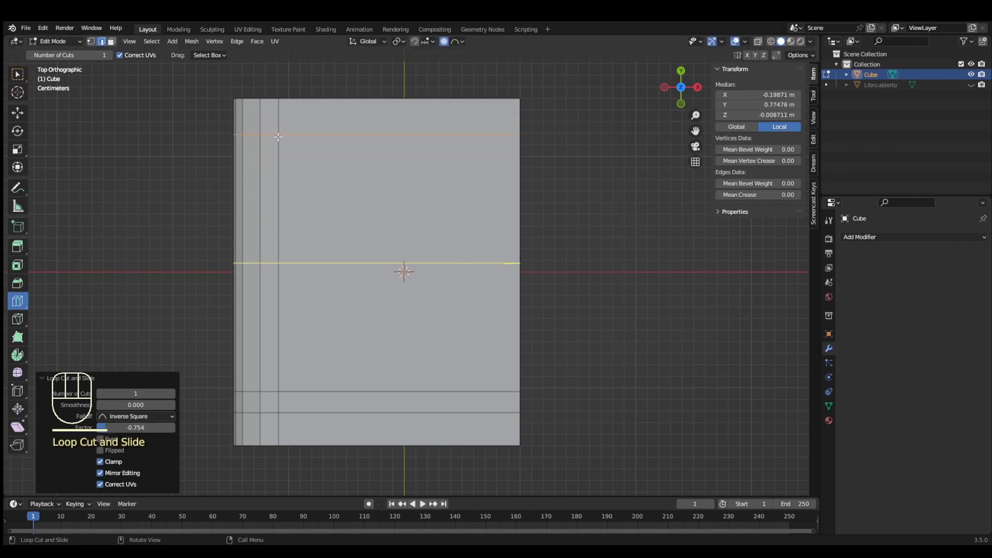
pyautogui.moveTo(282, 271)
pyautogui.mouseDown()
pyautogui.moveTo(294, 155)
pyautogui.moveTo(259, 261)
pyautogui.moveTo(264, 303)
pyautogui.moveTo(266, 279)
pyautogui.mouseUp()
pyautogui.click(17, 74)
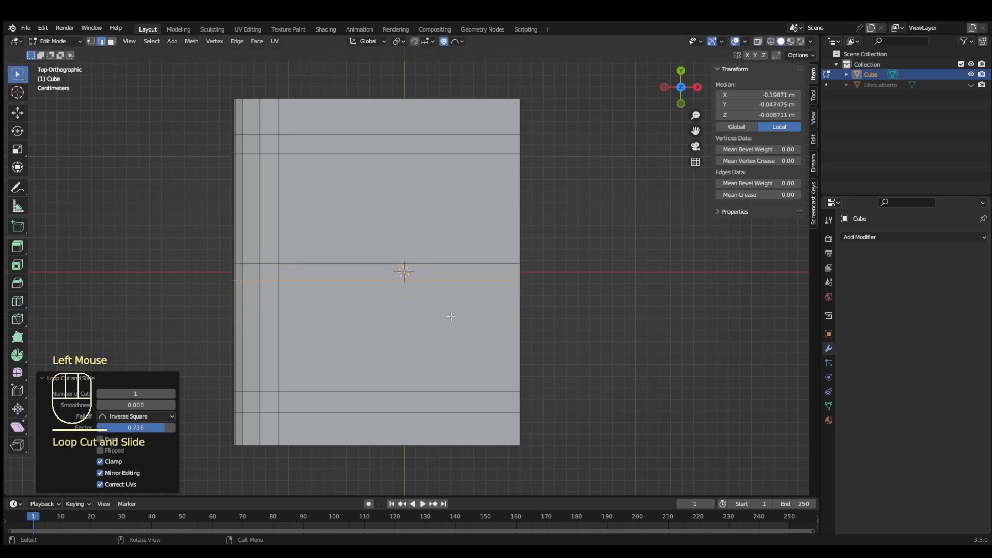
# Turn off proportional editing for the mesh and try sliding the middle crosswise loop on the +Y side
pyautogui.click(638, 386)
pyautogui.click(399, 272)
pyautogui.keyDown('alt'); pyautogui.click(399, 271); pyautogui.keyUp('alt')
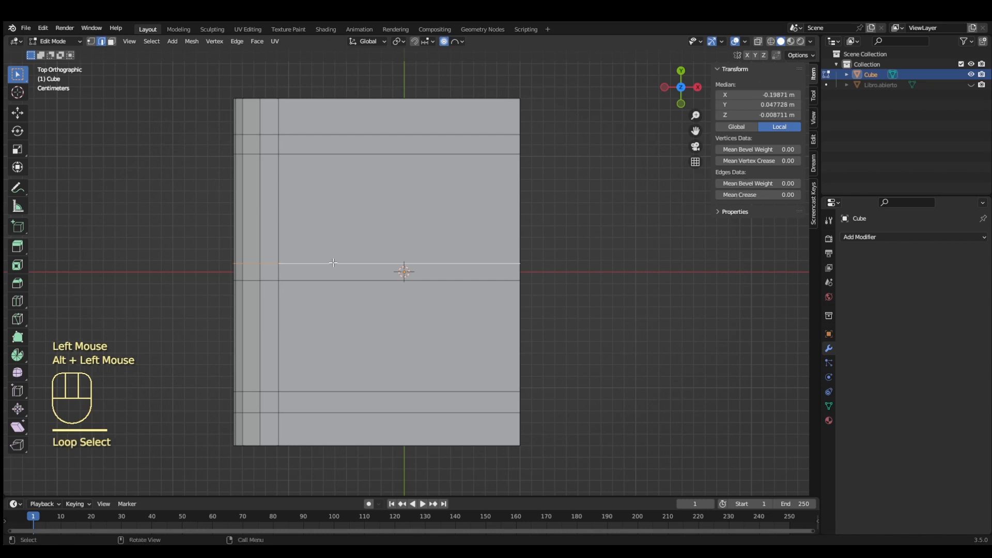
pyautogui.press('g')
pyautogui.press('g')
pyautogui.rightClick(449, 240)
pyautogui.click(395, 364)
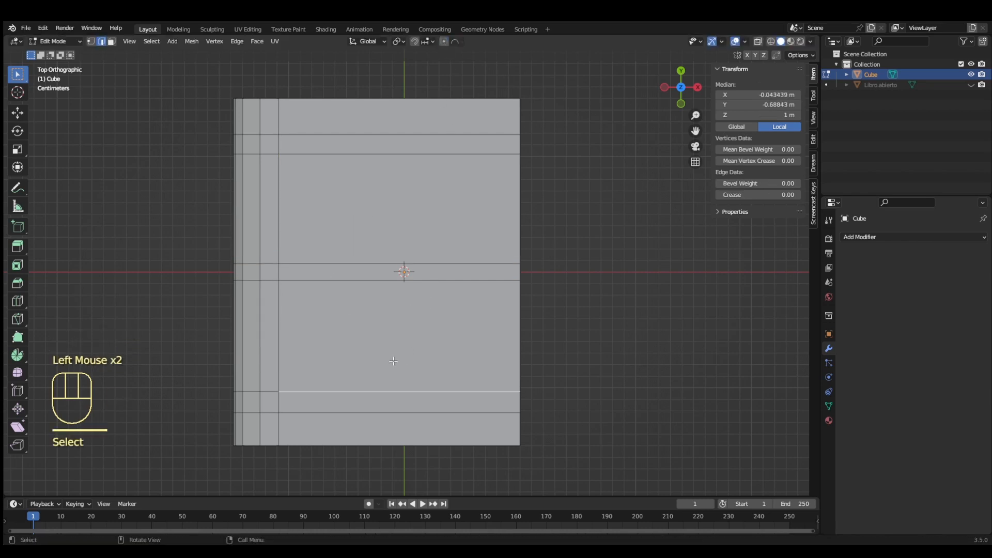
# Select the middle crosswise loop on the +Y side and slide it slightly away from the book's center
pyautogui.click(310, 263)
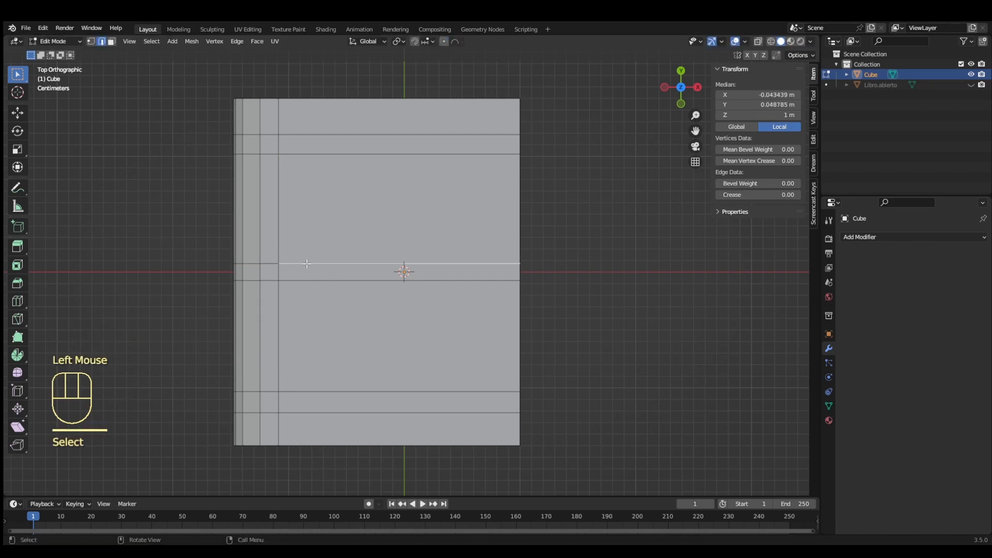
pyautogui.keyDown('alt'); pyautogui.click(310, 264); pyautogui.keyUp('alt')
pyautogui.press('g')
pyautogui.press('g')
pyautogui.click(310, 259)
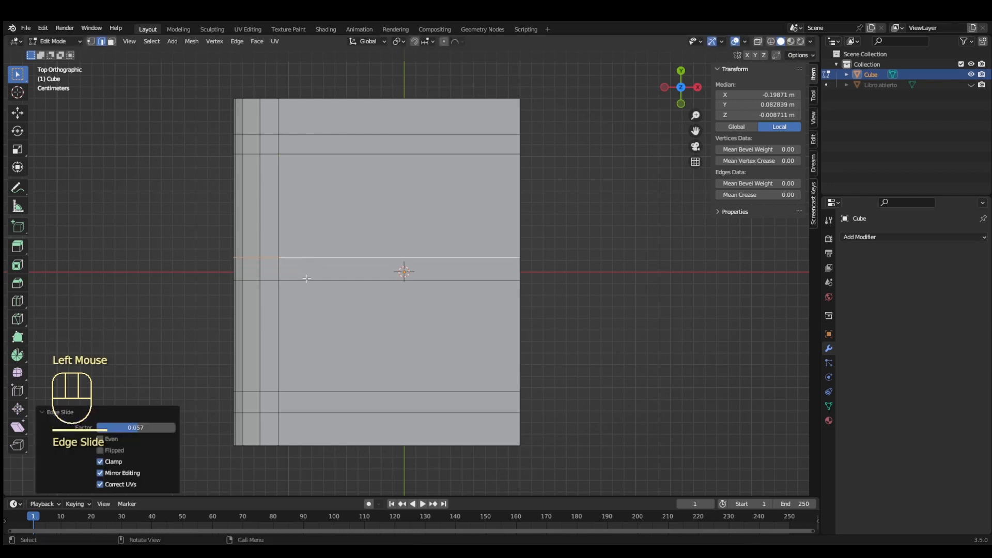
pyautogui.press('g')
pyautogui.press('g')
pyautogui.click(305, 281)
# Select the whole middle crosswise loop on the -Y side and slide it slightly to even its distance from the center
pyautogui.click(305, 281)
pyautogui.press('g')
pyautogui.press('g')
pyautogui.rightClick(305, 281)
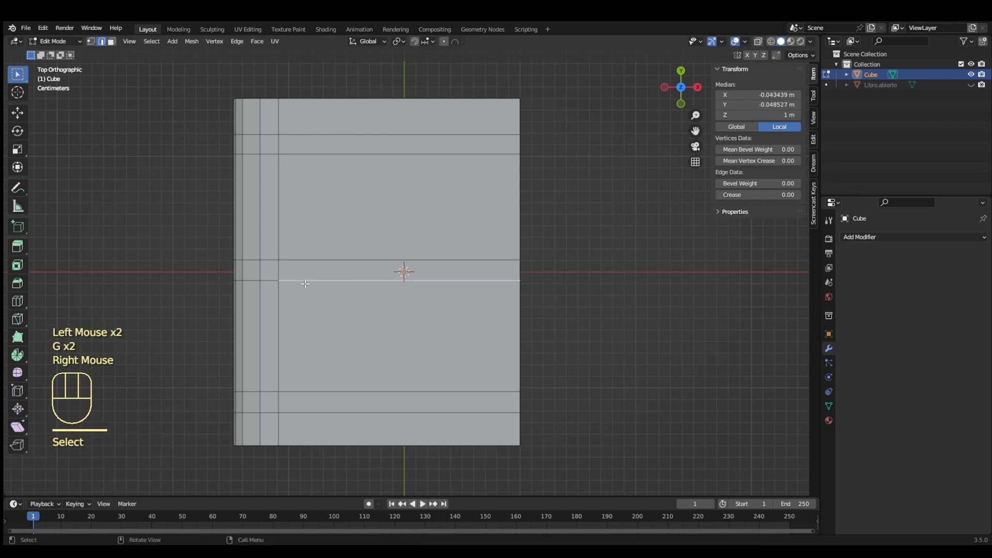
pyautogui.keyDown('alt'); pyautogui.click(305, 281); pyautogui.keyUp('alt')
pyautogui.press('g')
pyautogui.press('g')
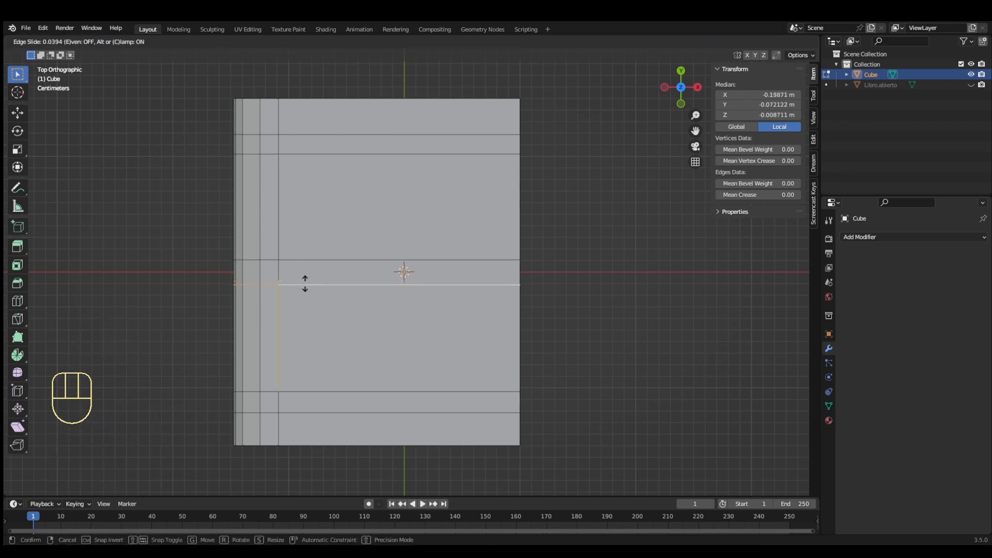
pyautogui.click(303, 279)
# Slide the +Y middle loop slightly toward the center by a factor of about -0.073 and clear the selection
pyautogui.click(290, 260)
pyautogui.keyDown('alt'); pyautogui.click(290, 260); pyautogui.keyUp('alt')
pyautogui.press('g')
pyautogui.press('g')
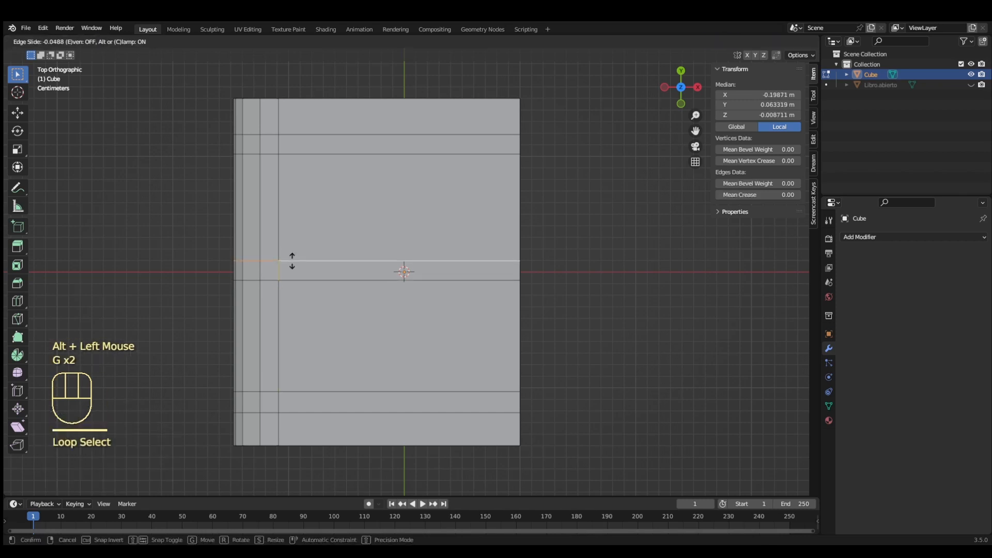
pyautogui.click(292, 262)
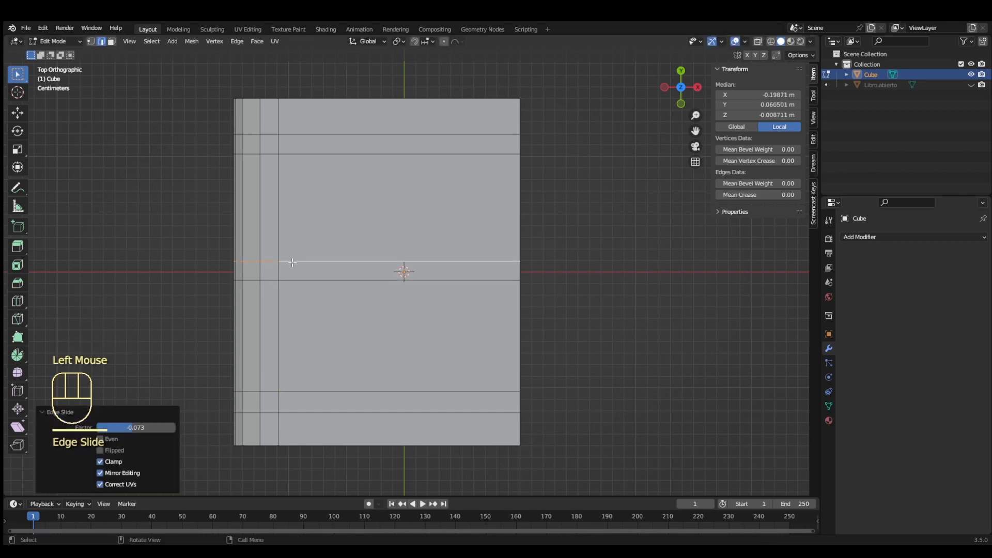
pyautogui.click(653, 360)
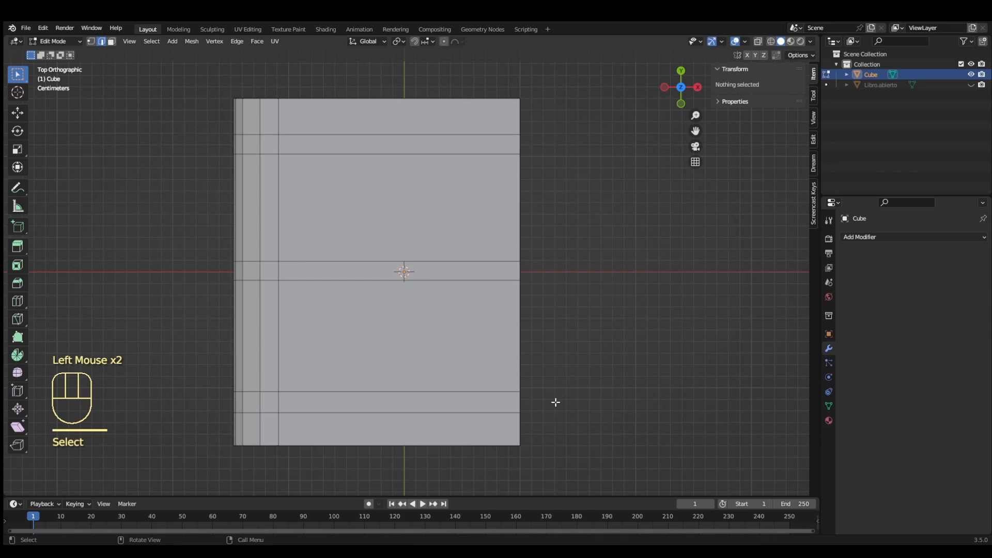
# In face mode, select the narrow band of faces wrapping the spine near its +Y end, from cover to cover
pyautogui.moveTo(256, 217); pyautogui.dragTo(405, 122, button='middle')
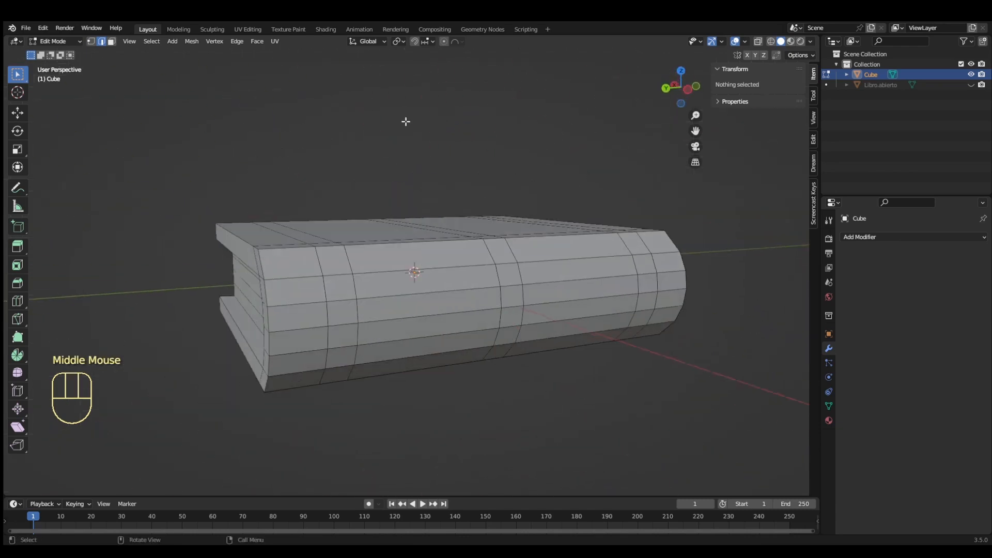
pyautogui.moveTo(396, 185); pyautogui.dragTo(405, 204, button='middle')
pyautogui.click(365, 309)
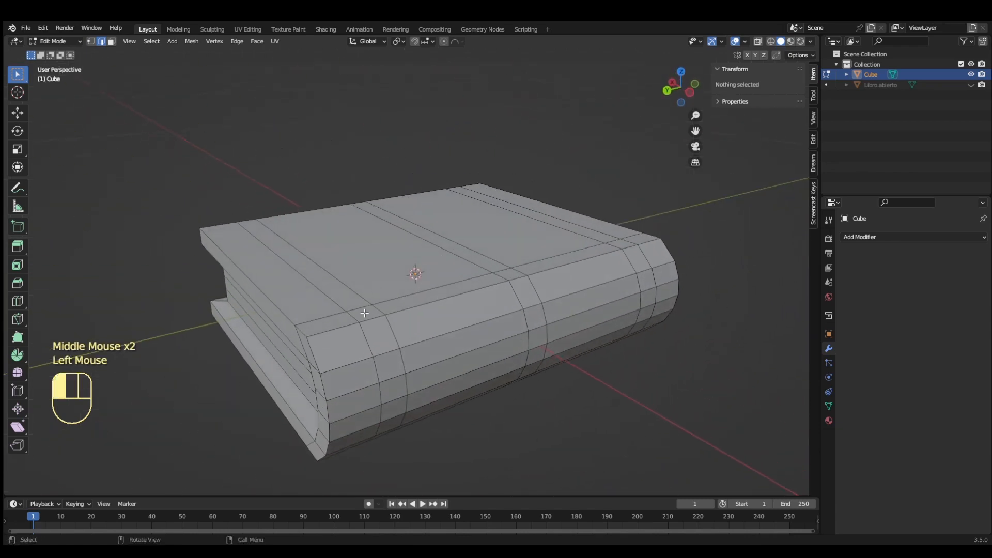
pyautogui.click(112, 41)
pyautogui.click(366, 313)
pyautogui.moveTo(401, 346); pyautogui.dragTo(403, 314, button='middle')
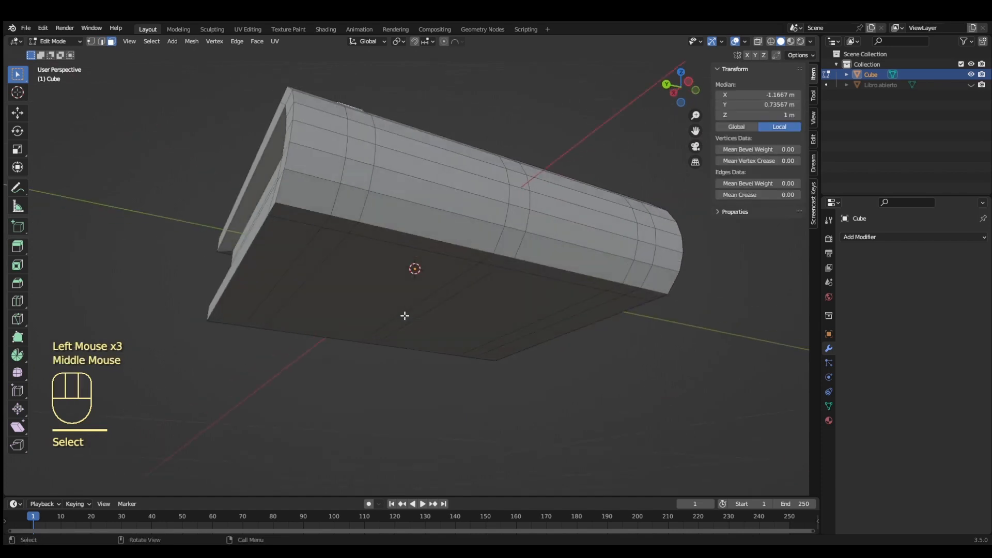
pyautogui.keyDown('ctrl'); pyautogui.click(336, 224); pyautogui.keyUp('ctrl')
# Add the middle band and the -Y end band of spine faces to the selection, each from cover to cover
pyautogui.keyDown('shift'); pyautogui.click(497, 261); pyautogui.keyUp('shift')
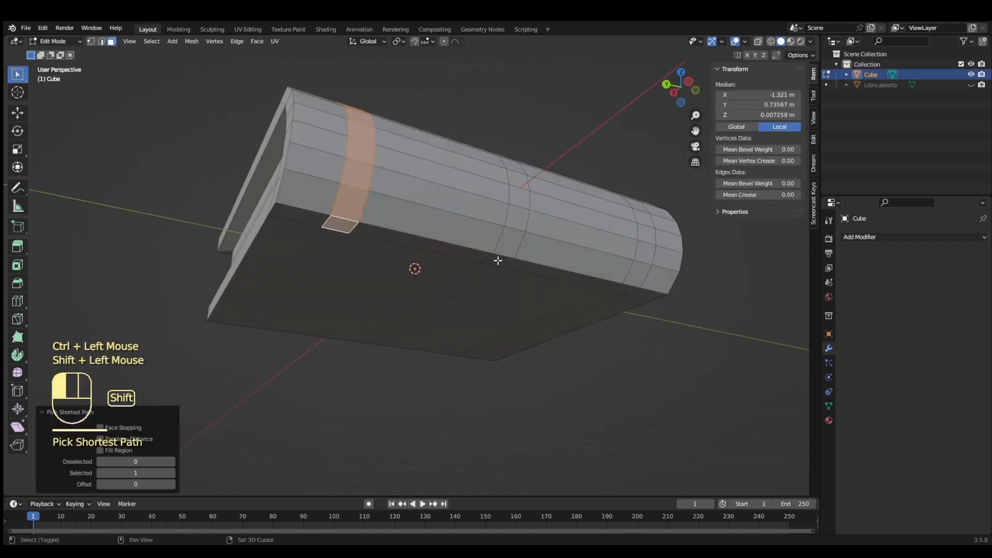
pyautogui.moveTo(497, 261); pyautogui.dragTo(417, 288, button='middle')
pyautogui.keyDown('ctrl'); pyautogui.click(417, 288); pyautogui.keyUp('ctrl')
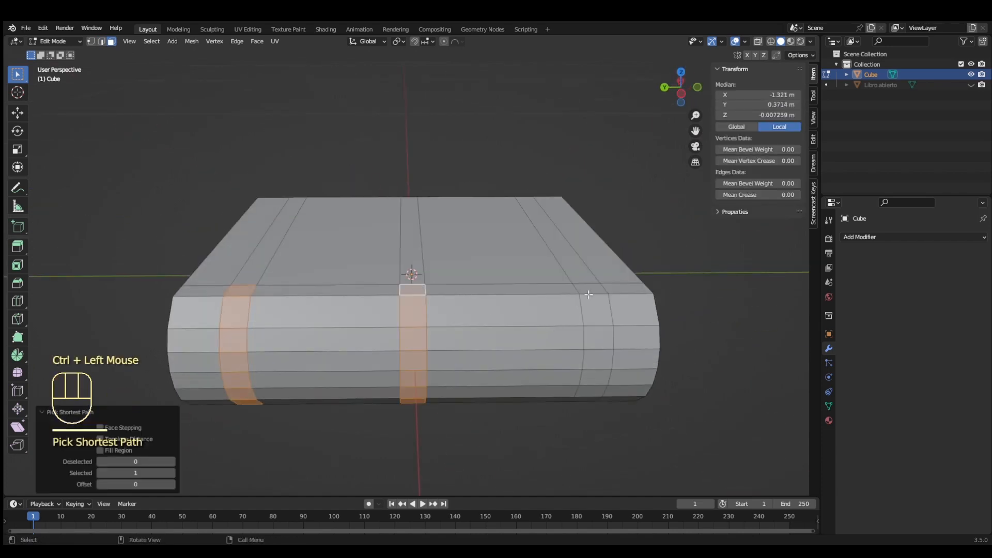
pyautogui.keyDown('shift'); pyautogui.click(580, 277); pyautogui.keyUp('shift')
pyautogui.moveTo(593, 359); pyautogui.dragTo(584, 215, button='middle')
pyautogui.keyDown('ctrl'); pyautogui.click(582, 216); pyautogui.keyUp('ctrl')
pyautogui.moveTo(567, 260); pyautogui.dragTo(500, 306, button='middle')
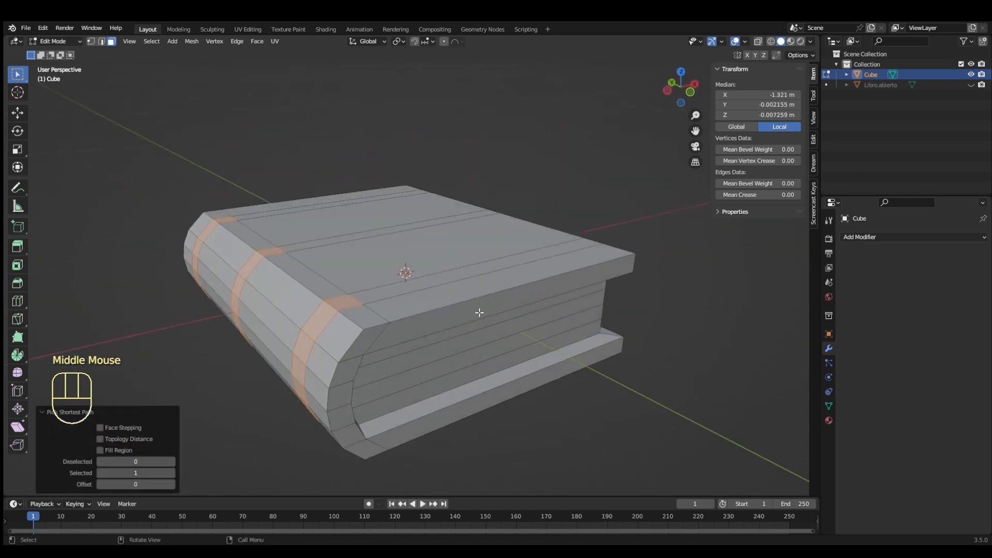
# Extrude the three selected spine bands outward along their normals by about 0.053 m
pyautogui.hotkey('alt', 'e')
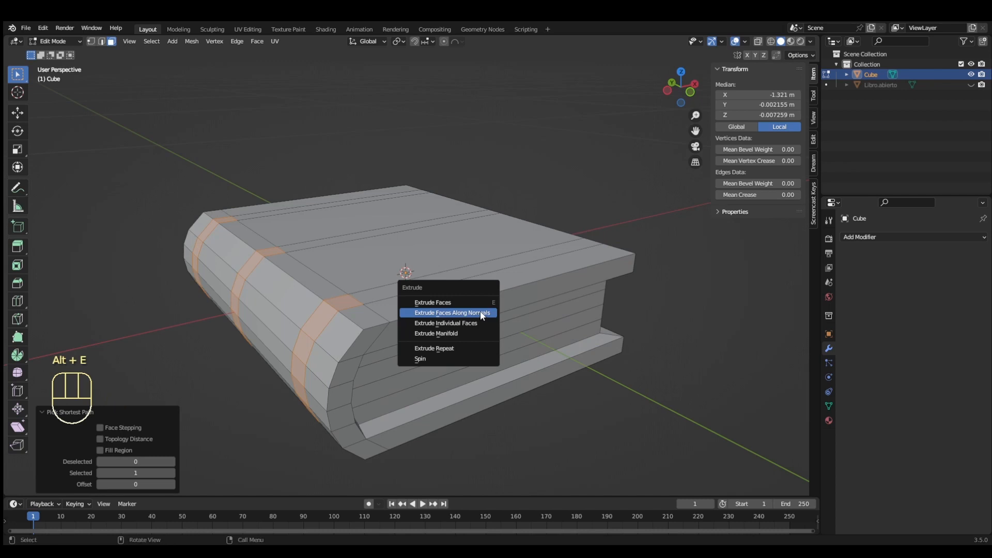
pyautogui.click(465, 311)
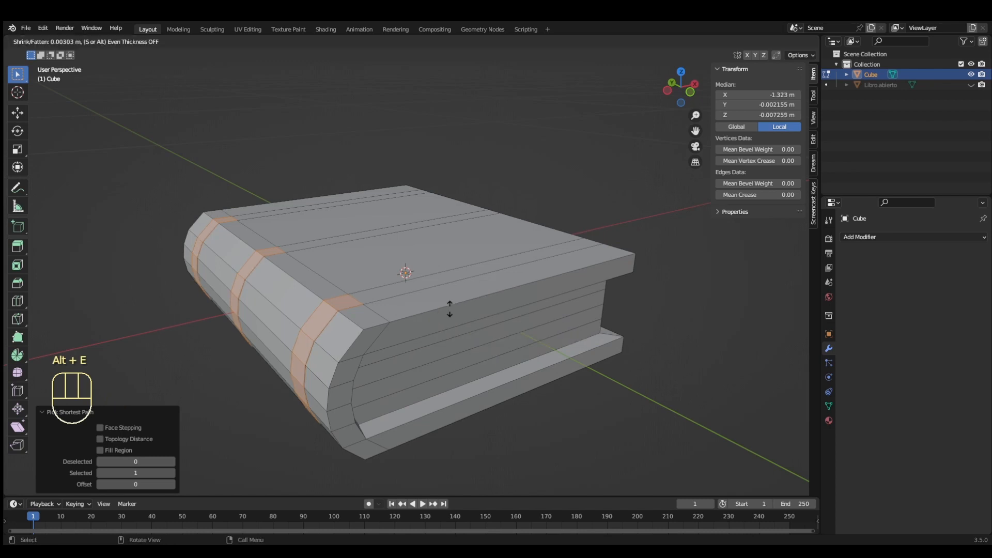
pyautogui.click(391, 282)
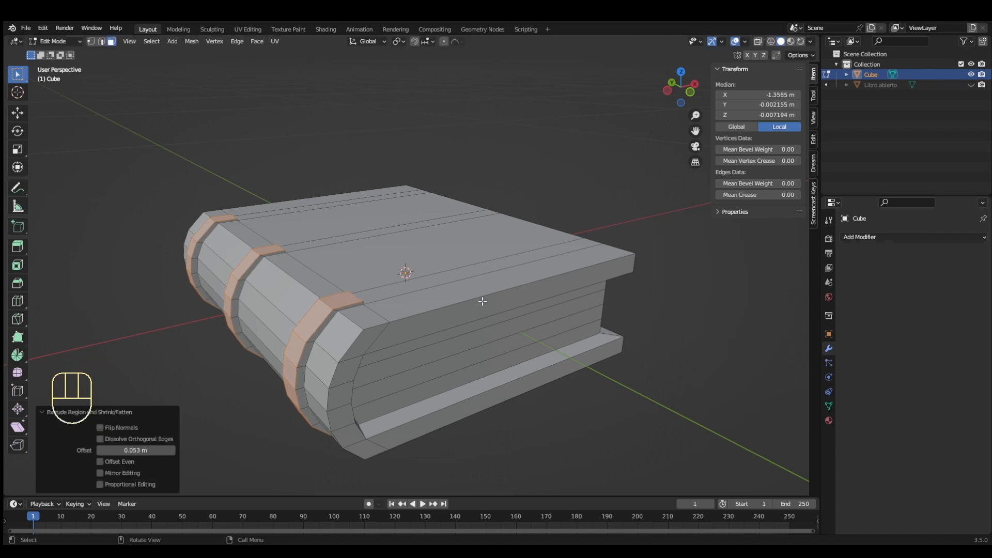
# Grow the selection over the bands' sides and assign a new material with dark red-brown base color (hue 0.027, saturation 0.857, value 0.115)
pyautogui.press('ctrl+KP_Add')
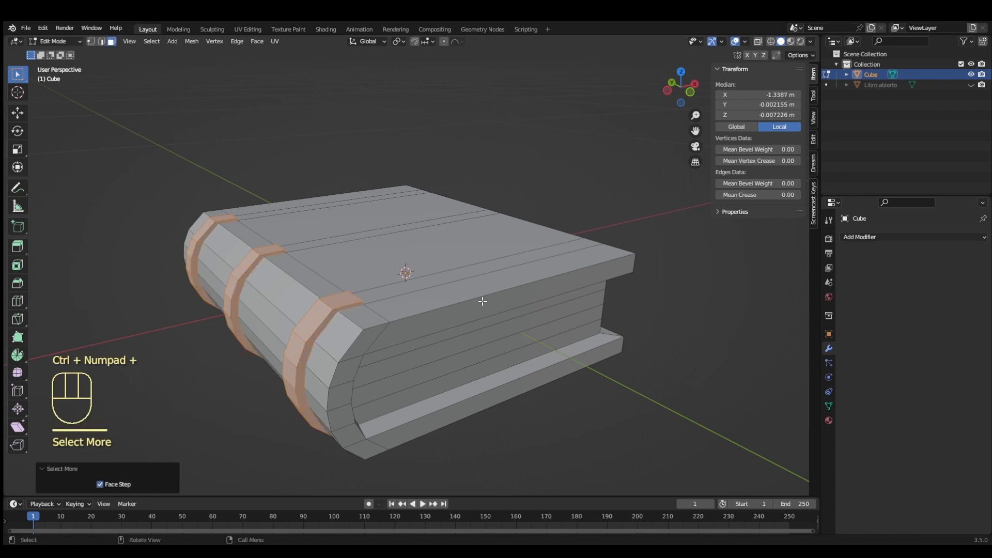
pyautogui.click(829, 419)
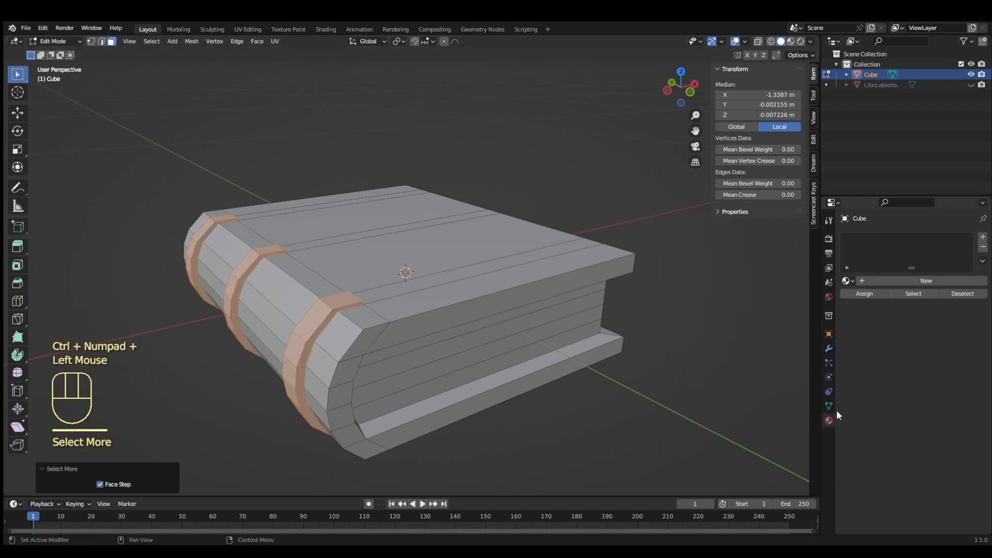
pyautogui.click(932, 277)
pyautogui.click(935, 403)
pyautogui.click(912, 311)
pyautogui.scroll(-13, 912, 311)
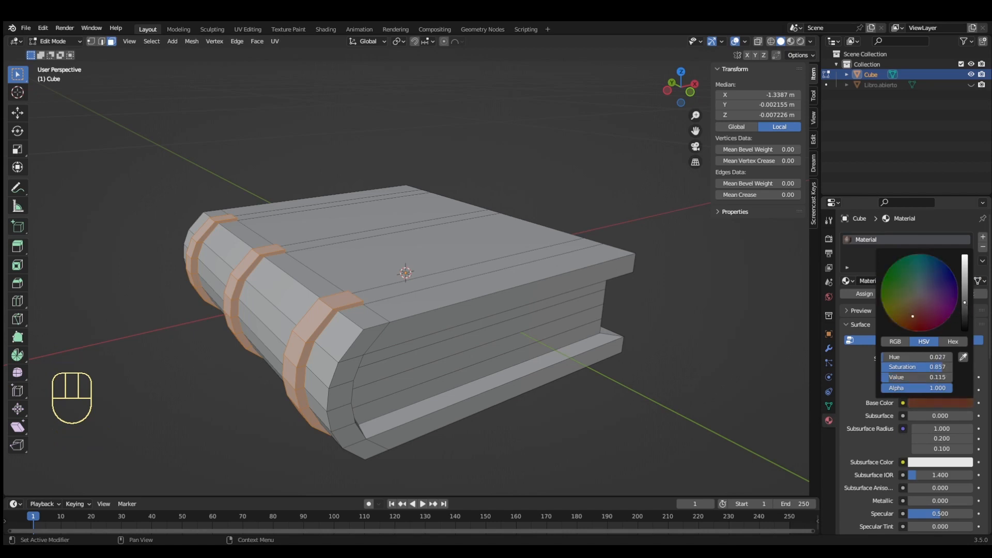
pyautogui.click(864, 293)
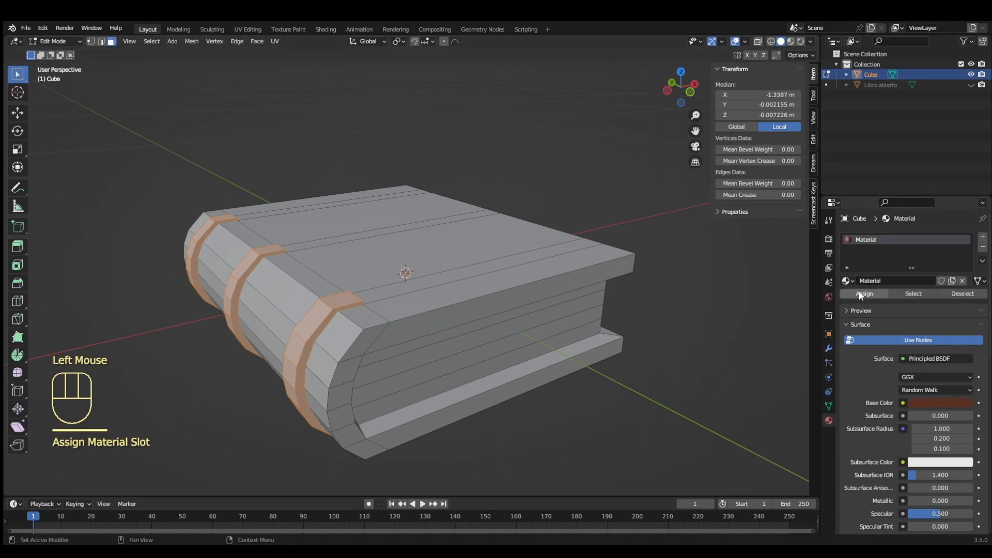
# Invert the selection and remove the page-block faces on all open sides, leaving only the covers and spine selected
pyautogui.click(151, 41)
pyautogui.click(155, 51)
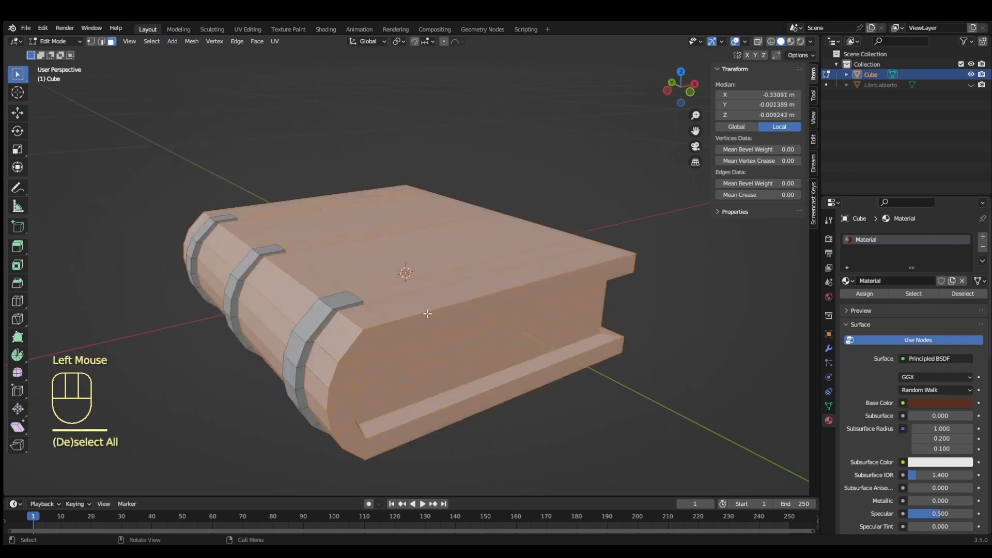
pyautogui.moveTo(428, 313); pyautogui.dragTo(458, 376, button='middle')
pyautogui.keyDown('shift'); pyautogui.moveTo(281, 279); pyautogui.dragTo(447, 324); pyautogui.keyUp('shift')
pyautogui.press('c')
pyautogui.moveTo(292, 290)
pyautogui.mouseDown(button='middle')
pyautogui.moveTo(317, 325)
pyautogui.moveTo(665, 277)
pyautogui.mouseUp(button='middle')
pyautogui.rightClick(716, 261)
pyautogui.moveTo(724, 272)
pyautogui.mouseDown(button='middle')
pyautogui.moveTo(639, 286)
pyautogui.moveTo(261, 263)
pyautogui.moveTo(571, 265)
pyautogui.moveTo(283, 294)
pyautogui.moveTo(569, 282)
pyautogui.moveTo(394, 272)
pyautogui.moveTo(471, 288)
pyautogui.mouseUp(button='middle')
pyautogui.press('c')
pyautogui.rightClick(570, 281)
pyautogui.press('c')
pyautogui.rightClick(731, 279)
pyautogui.moveTo(731, 279); pyautogui.dragTo(723, 372, button='middle')
# Add a second material slot with the existing Pasta material and assign it to the selected cover and spine faces
pyautogui.click(982, 237)
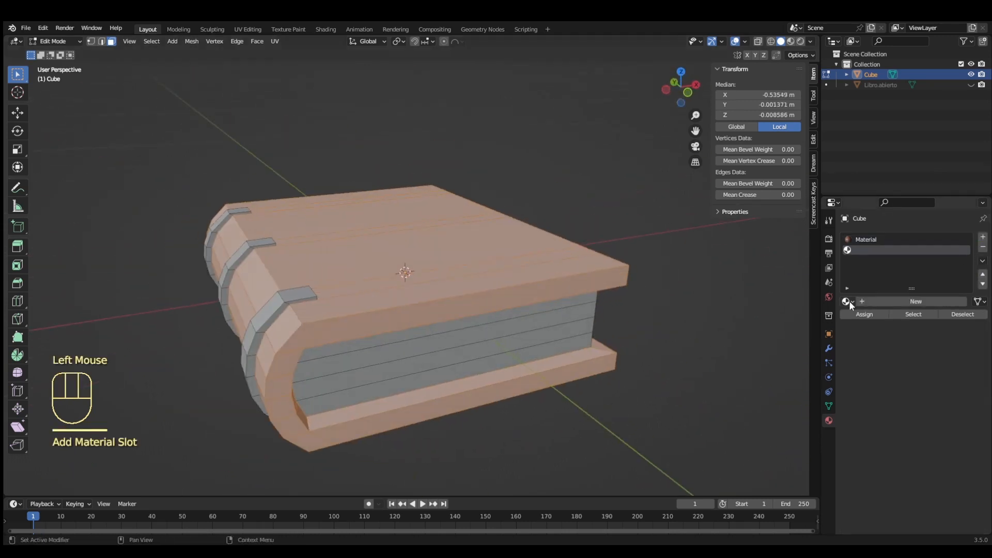
pyautogui.click(848, 301)
pyautogui.click(862, 338)
pyautogui.click(868, 315)
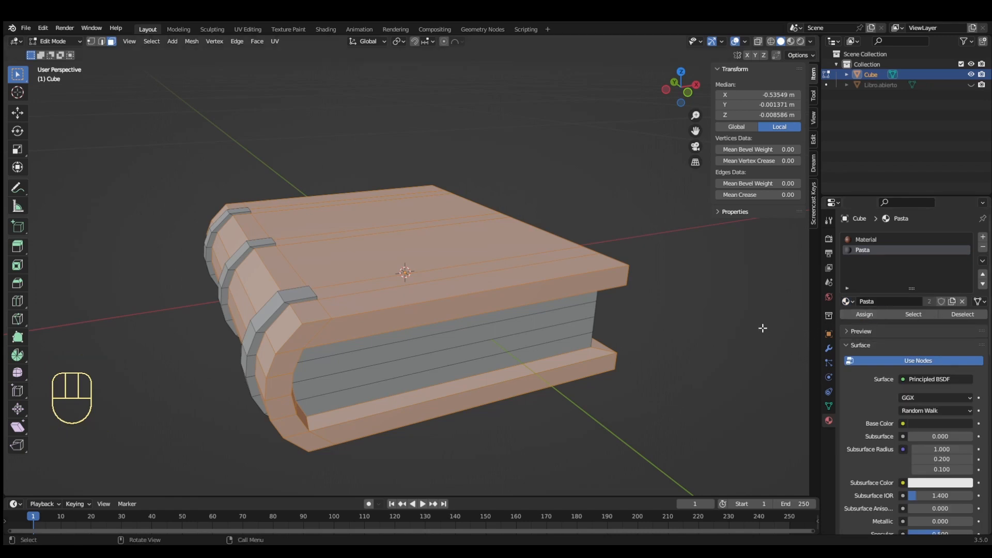
# Set the roughness of the red-brown spine band material to 0.8
pyautogui.click(868, 239)
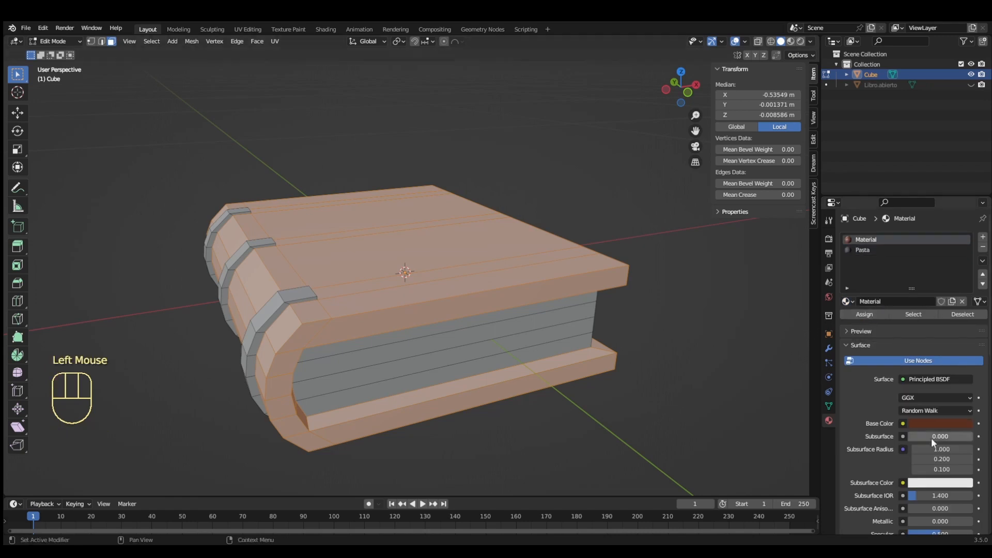
pyautogui.scroll(-2, 941, 439)
pyautogui.click(948, 518)
pyautogui.press('BackSpace')
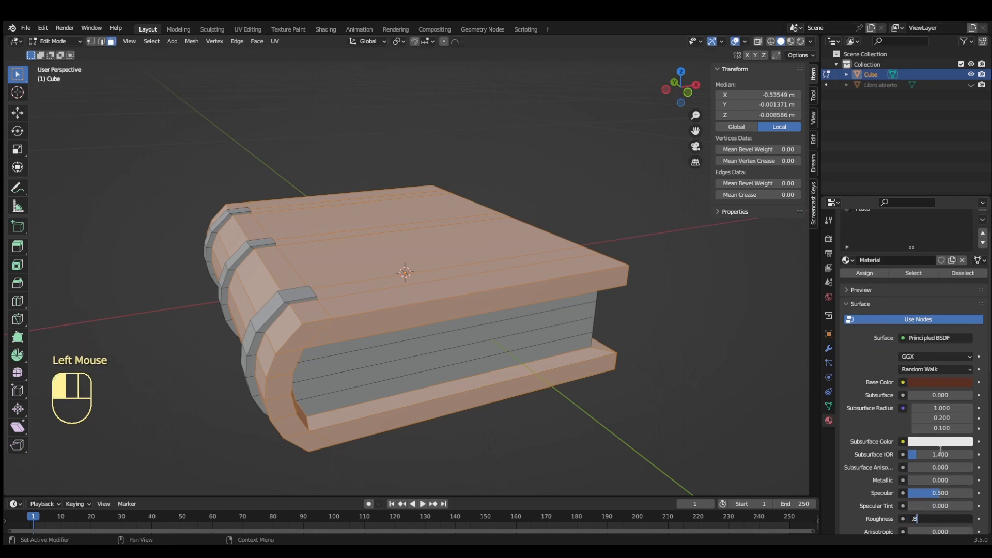
pyautogui.press('Return')
# Select the page-block faces on one short open end of the closed book
pyautogui.moveTo(621, 286); pyautogui.dragTo(559, 264, button='middle')
pyautogui.click(620, 342)
pyautogui.press('c')
pyautogui.moveTo(215, 272); pyautogui.dragTo(219, 294)
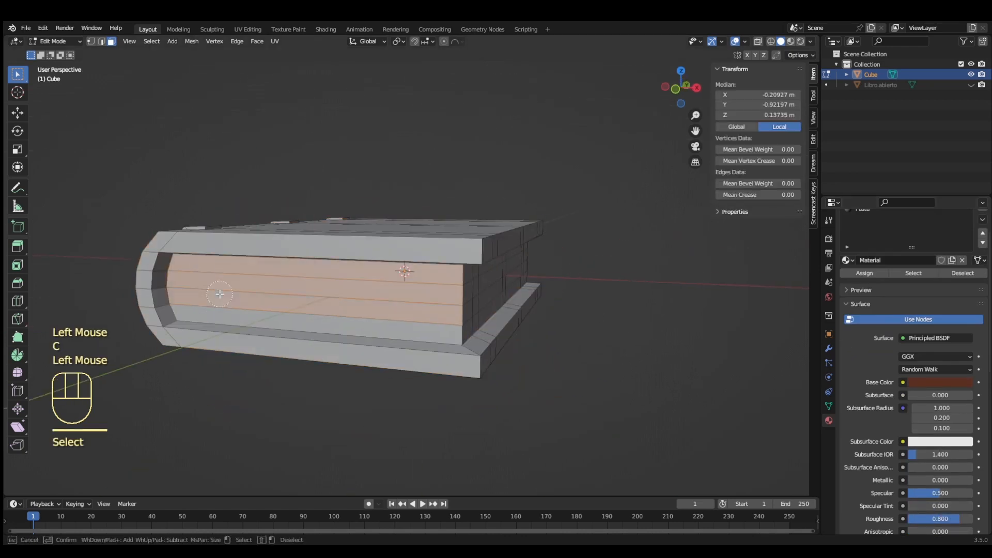
pyautogui.click(219, 294)
pyautogui.rightClick(706, 330)
# Add all page-block faces along the book's long open side, opposite the spine, to the selection
pyautogui.moveTo(707, 330); pyautogui.dragTo(610, 329, button='middle')
pyautogui.press('c')
pyautogui.moveTo(258, 277)
pyautogui.mouseDown()
pyautogui.moveTo(514, 284)
pyautogui.moveTo(543, 294)
pyautogui.mouseUp()
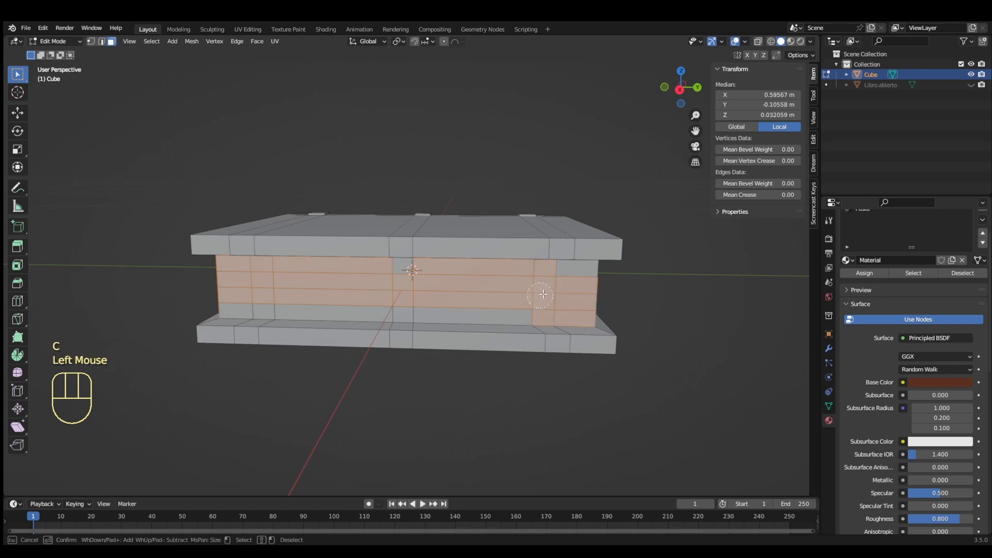
pyautogui.click(575, 273)
pyautogui.click(480, 314)
pyautogui.click(383, 307)
pyautogui.click(258, 305)
pyautogui.press('c')
pyautogui.rightClick(527, 295)
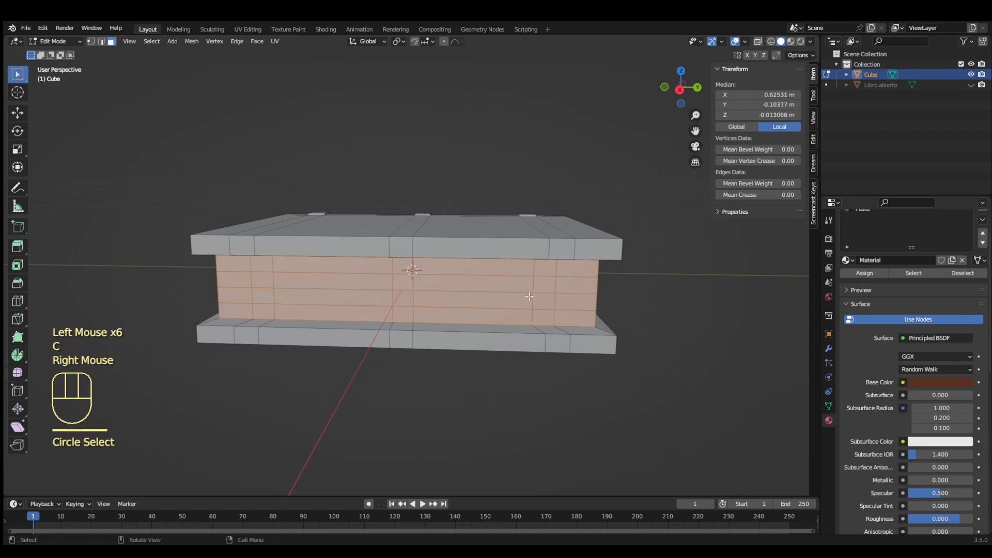
# Extend the selection to the page-block faces on the book's remaining short open end
pyautogui.moveTo(527, 296); pyautogui.dragTo(434, 302, button='middle')
pyautogui.press('c')
pyautogui.moveTo(384, 321); pyautogui.dragTo(457, 336)
pyautogui.rightClick(457, 336)
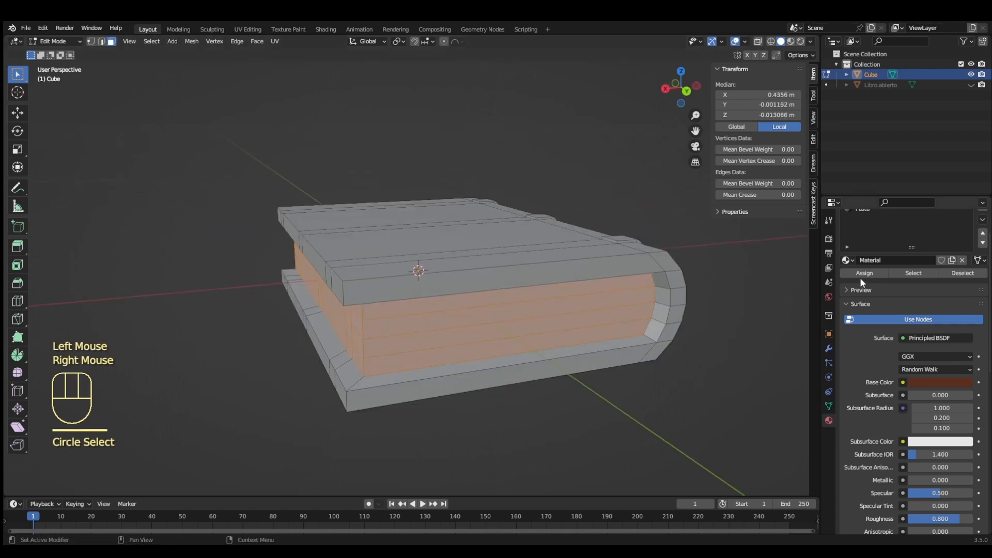
# Add a third material slot with the existing Hojas material and assign it to the selected page faces
pyautogui.scroll(2, 860, 277)
pyautogui.click(983, 237)
pyautogui.click(847, 301)
pyautogui.click(873, 321)
pyautogui.click(864, 314)
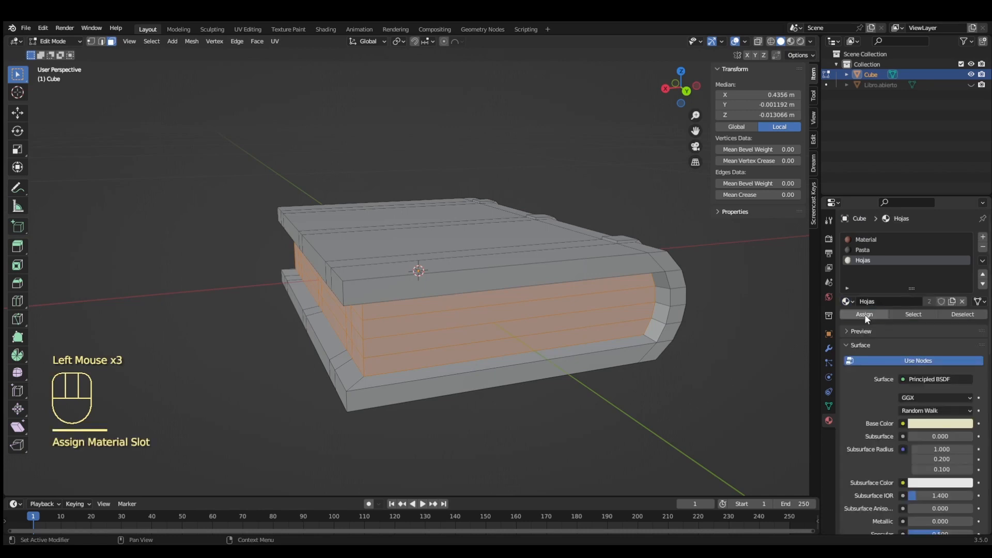
# Check the assigned materials on the book, return to solid shading and leave Edit Mode
pyautogui.moveTo(772, 233); pyautogui.dragTo(634, 388, button='middle')
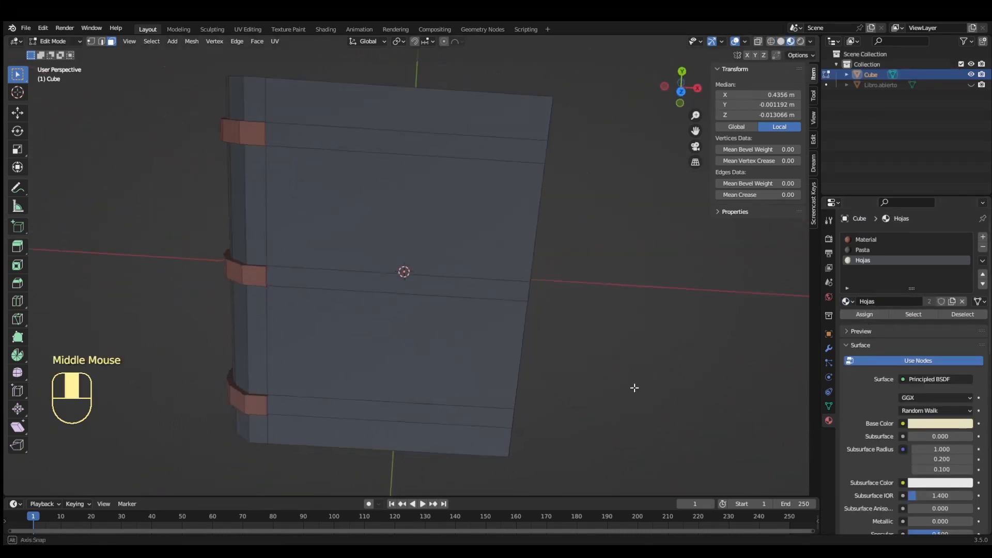
pyautogui.click(770, 42)
pyautogui.click(669, 200)
pyautogui.click(758, 42)
pyautogui.click(781, 42)
pyautogui.moveTo(622, 296)
pyautogui.mouseDown(button='middle')
pyautogui.moveTo(601, 301)
pyautogui.moveTo(498, 262)
pyautogui.moveTo(583, 189)
pyautogui.moveTo(532, 223)
pyautogui.mouseUp(button='middle')
pyautogui.press('Tab')
# Enable backface culling, shadow, depth of field and cavity type Both, with world ridge and valley 2.5 and screen ridge and valley 2.0
pyautogui.click(809, 41)
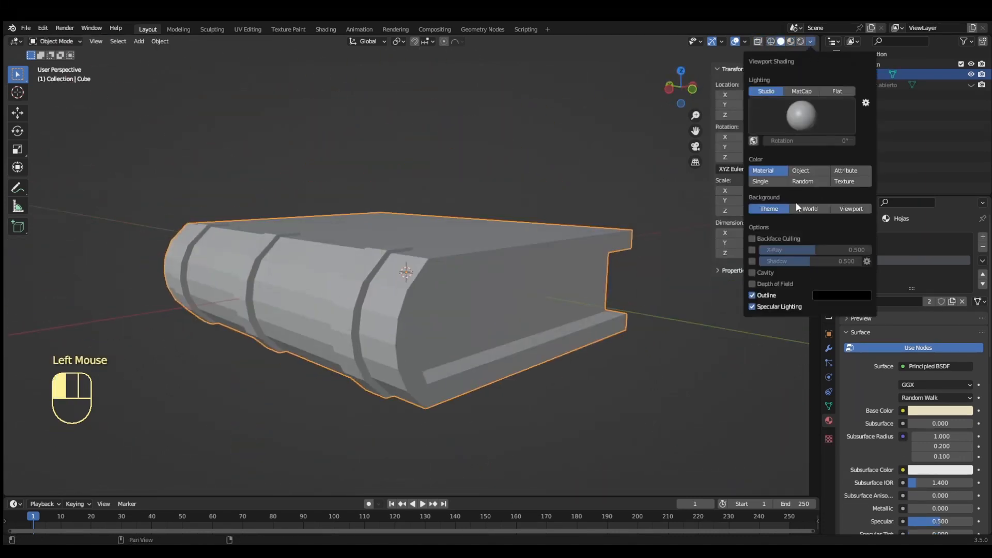
pyautogui.click(752, 239)
pyautogui.click(752, 261)
pyautogui.click(751, 272)
pyautogui.click(848, 272)
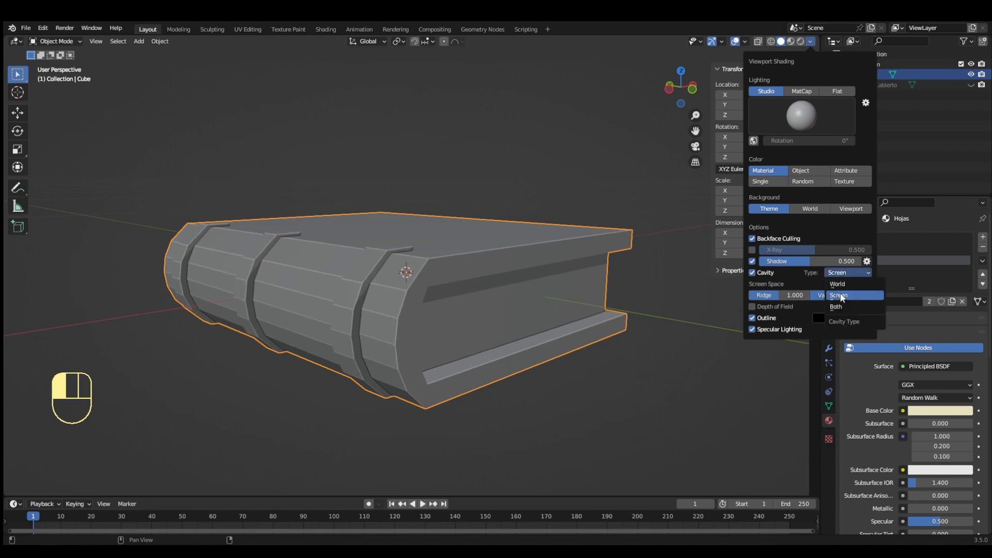
pyautogui.click(826, 300)
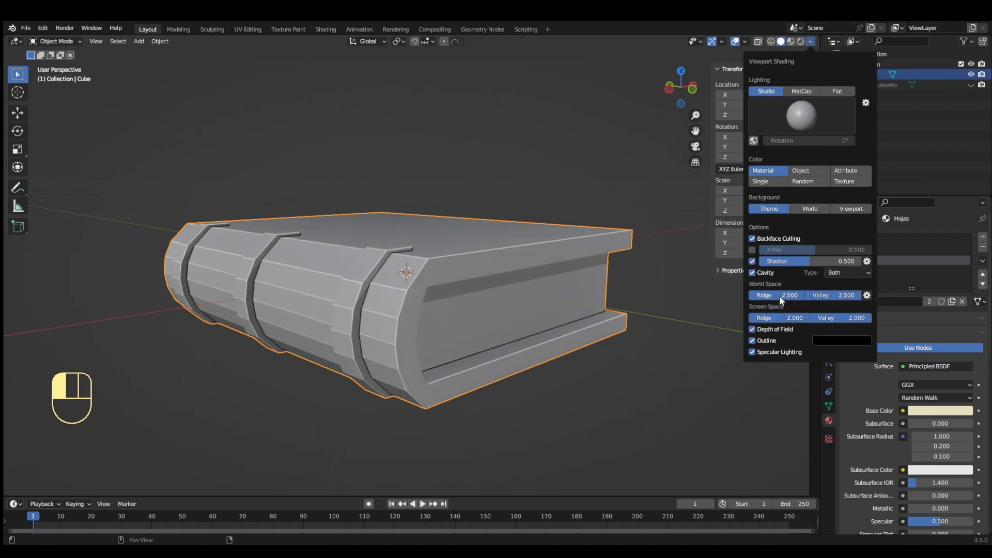
pyautogui.click(857, 41)
# Examine the finished book's materials in material preview, including front and top views
pyautogui.moveTo(574, 217); pyautogui.dragTo(485, 310, button='middle')
pyautogui.click(790, 42)
pyautogui.moveTo(574, 168)
pyautogui.mouseDown(button='middle')
pyautogui.moveTo(653, 96)
pyautogui.moveTo(519, 253)
pyautogui.moveTo(531, 259)
pyautogui.moveTo(458, 289)
pyautogui.moveTo(548, 172)
pyautogui.mouseUp(button='middle')
pyautogui.press('KP_1')
pyautogui.press('KP_7')
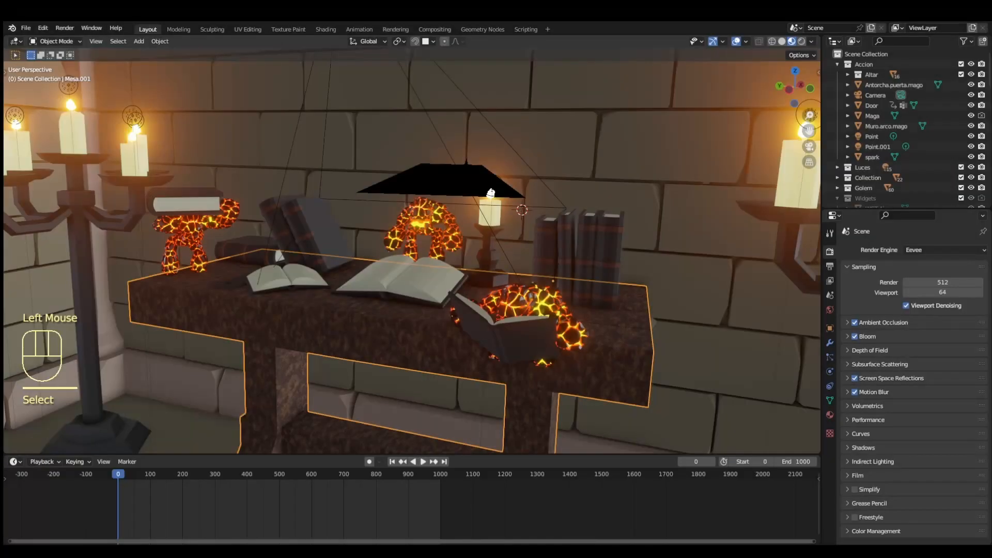
# Duplicate the outermost standing book in the upright row on the table and place the copy beside it
pyautogui.scroll(2, 412, 251)
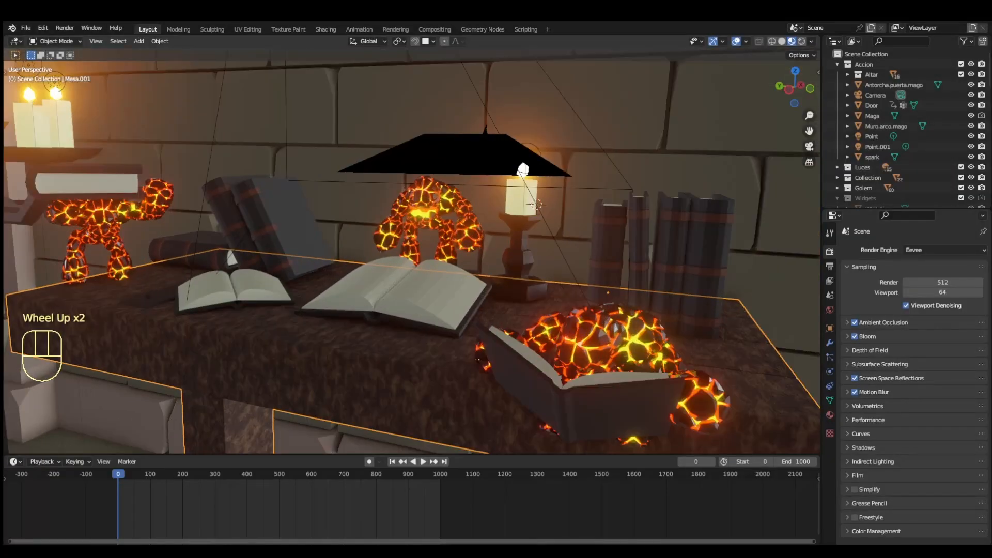
pyautogui.moveTo(640, 331); pyautogui.dragTo(553, 312, button='middle')
pyautogui.click(576, 305)
pyautogui.middleClick(677, 343)
pyautogui.click(676, 342)
pyautogui.moveTo(563, 361); pyautogui.dragTo(627, 383, button='middle')
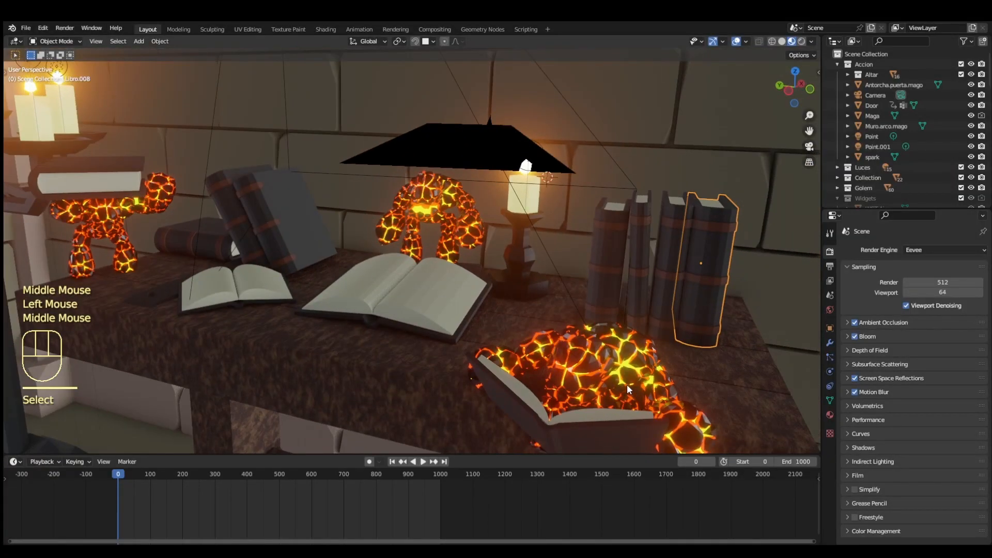
pyautogui.hotkey('shift', 'd')
pyautogui.click(672, 390)
pyautogui.click(529, 311)
pyautogui.moveTo(528, 310); pyautogui.dragTo(551, 328, button='middle')
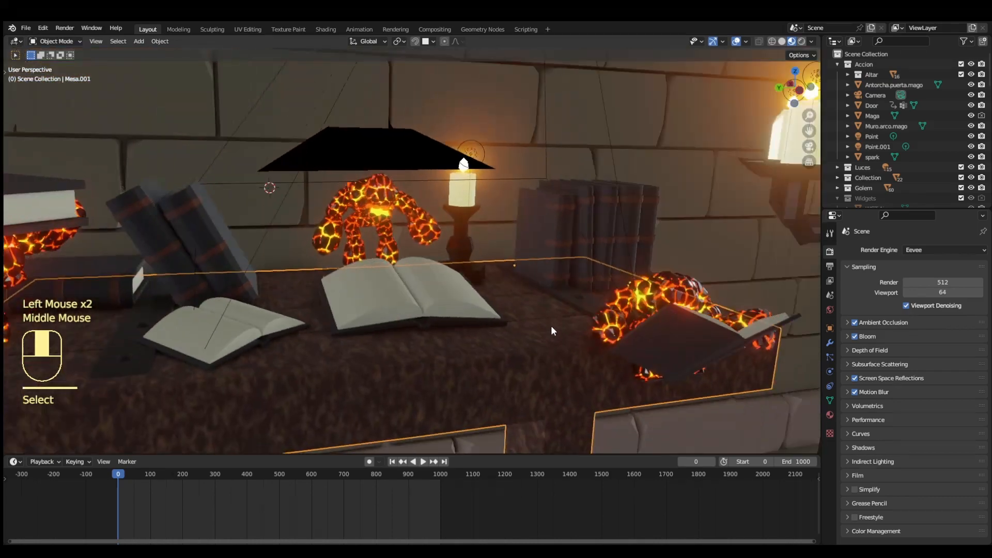
# Move and slightly rotate the leaning book (Libro.004) so it rests against the other tilted book
pyautogui.click(209, 235)
pyautogui.press('g')
pyautogui.click(213, 242)
pyautogui.press('r')
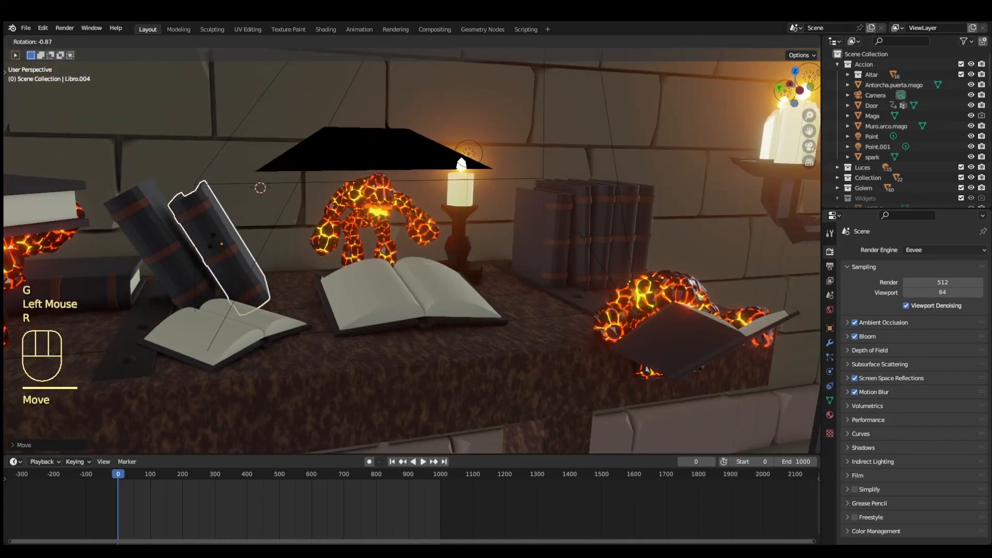
pyautogui.click(214, 245)
pyautogui.click(317, 351)
pyautogui.moveTo(317, 354); pyautogui.dragTo(373, 395, button='middle')
pyautogui.click(373, 394)
pyautogui.moveTo(373, 392); pyautogui.dragTo(445, 381, button='middle')
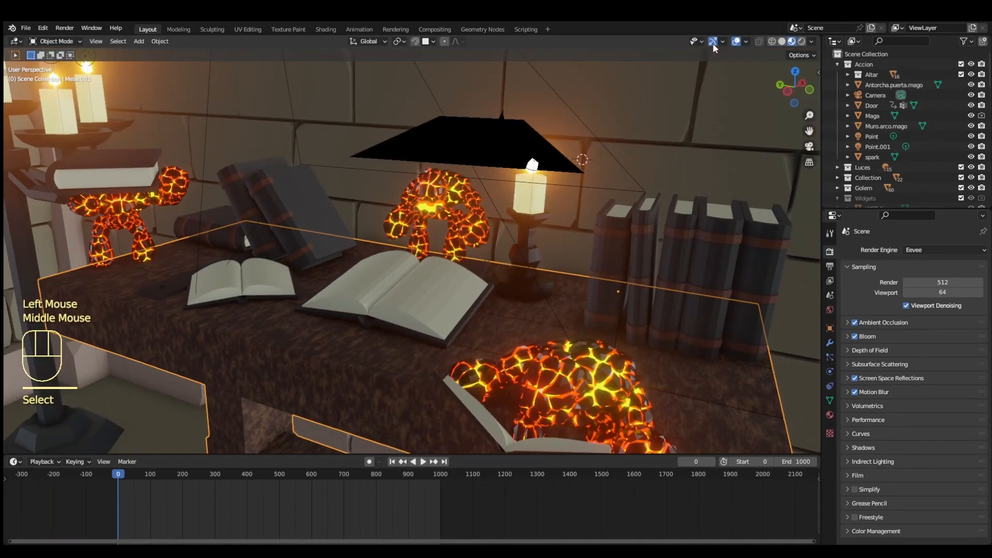
# Hide the viewport gizmos and overlays and examine the table scene with its books in rendered shading
pyautogui.click(712, 43)
pyautogui.click(735, 43)
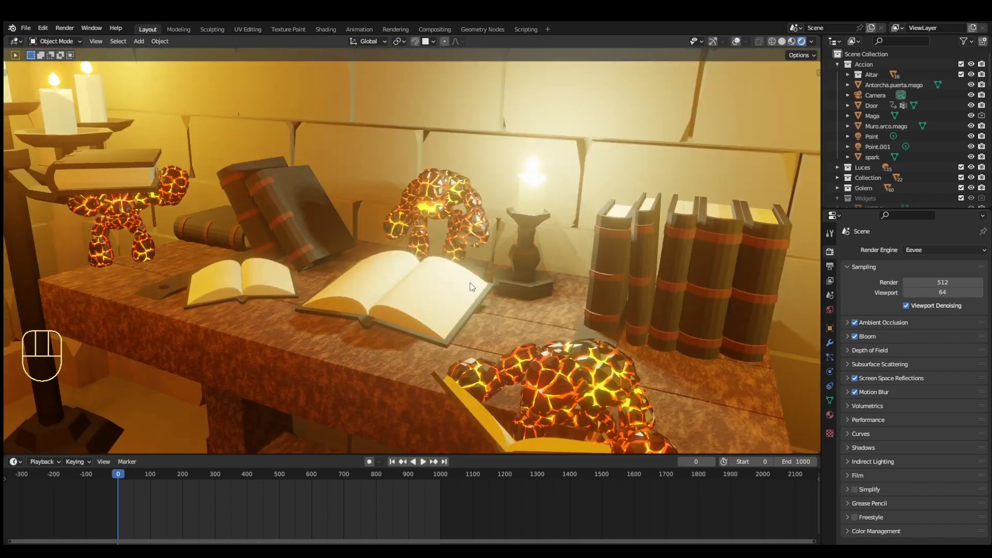
pyautogui.scroll(-2, 478, 283)
pyautogui.moveTo(478, 283)
pyautogui.mouseDown(button='middle')
pyautogui.moveTo(583, 264)
pyautogui.moveTo(504, 268)
pyautogui.moveTo(410, 291)
pyautogui.moveTo(463, 314)
pyautogui.moveTo(570, 261)
pyautogui.mouseUp(button='middle')
pyautogui.scroll(1, 575, 267)
pyautogui.scroll(2, 583, 264)
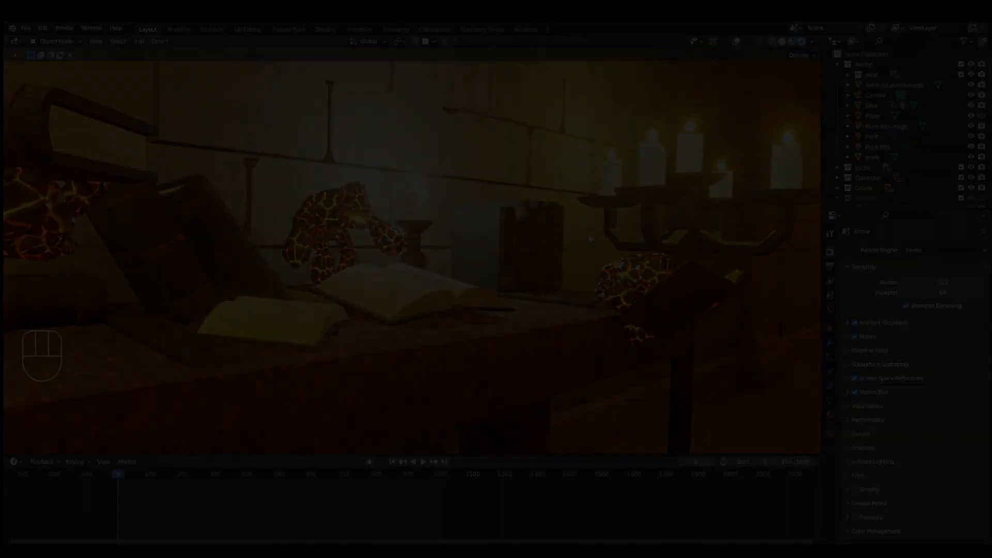